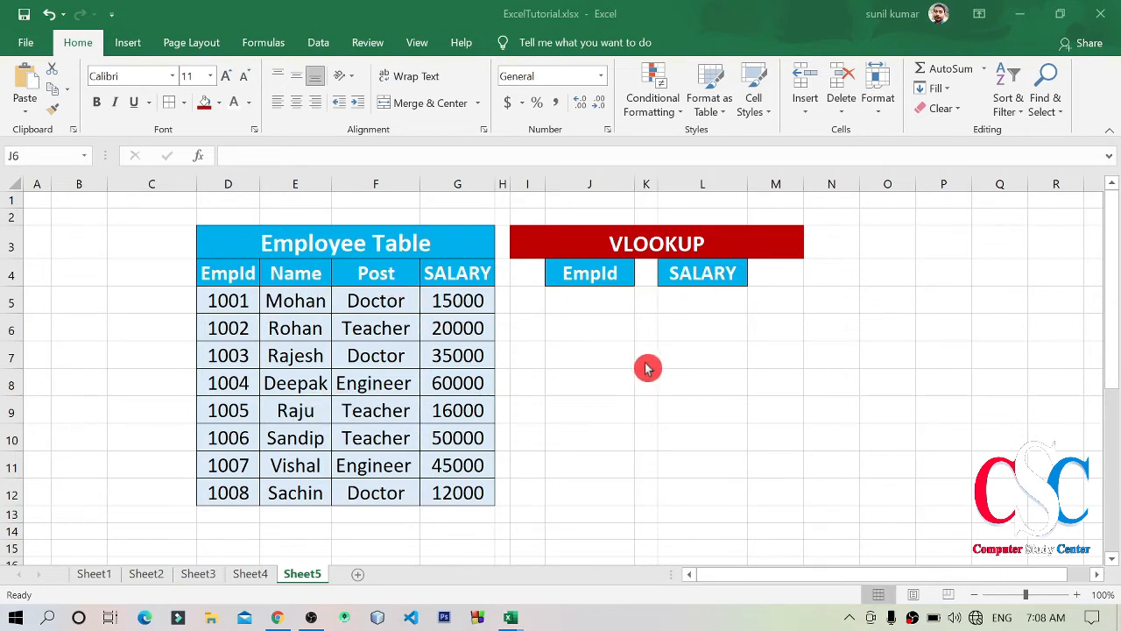
{"action": "left_click", "coordinate": [593, 304]}
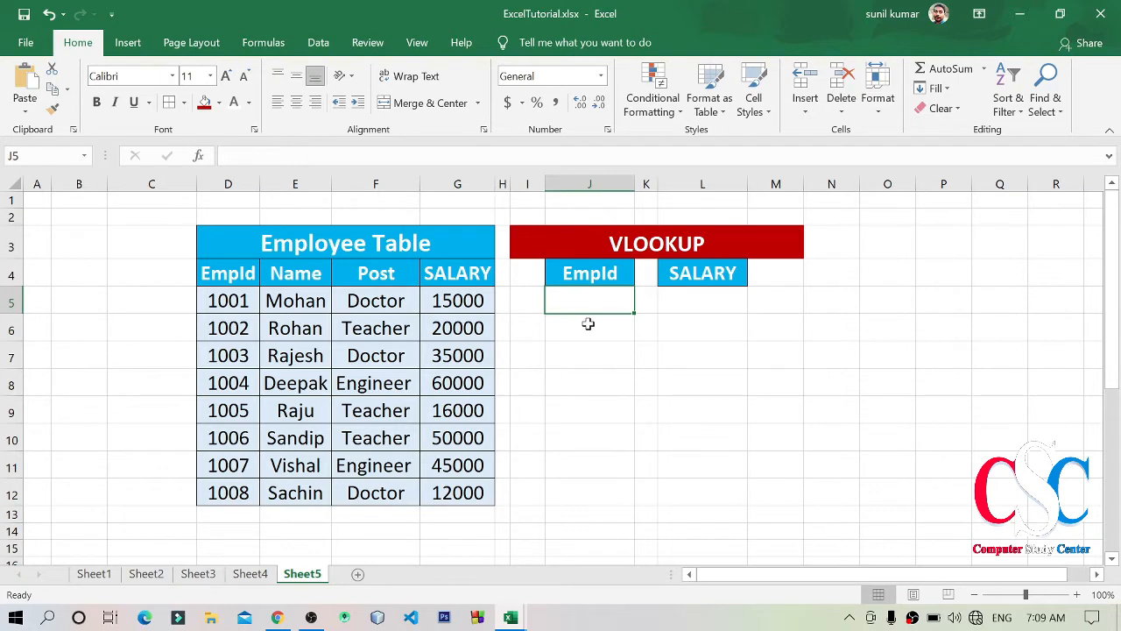
{"action": "left_click_drag", "start_coordinate": [223, 277], "coordinate": [203, 489]}
{"action": "left_click", "coordinate": [611, 373]}
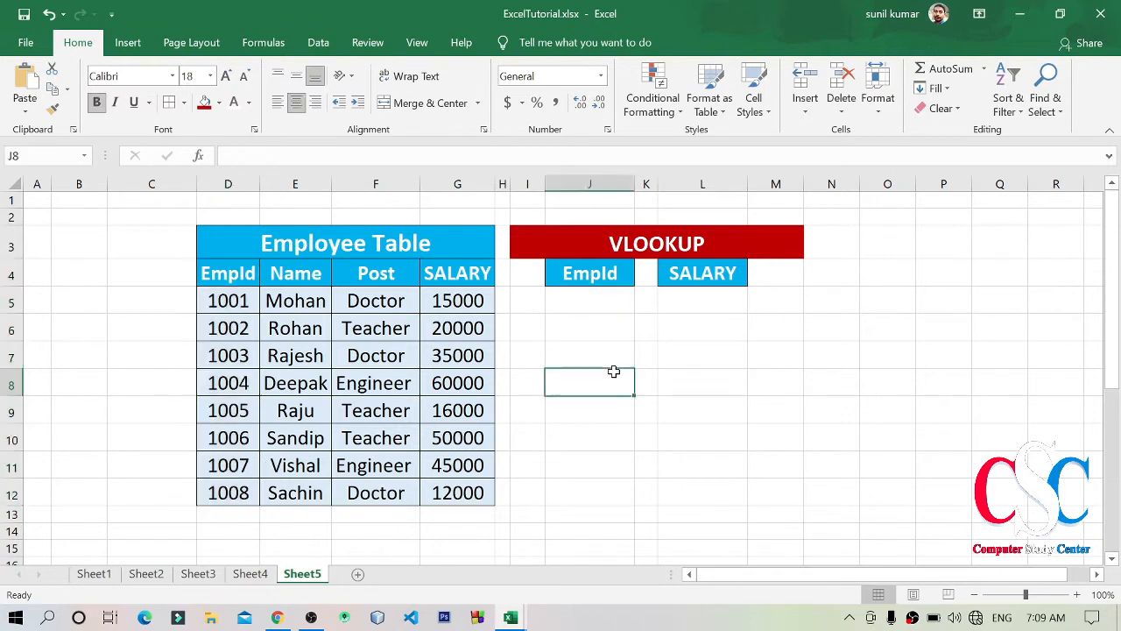
Step: Start a data validation rule for the empty EmpId cell J5 that allows a List
{"action": "left_click", "coordinate": [582, 302]}
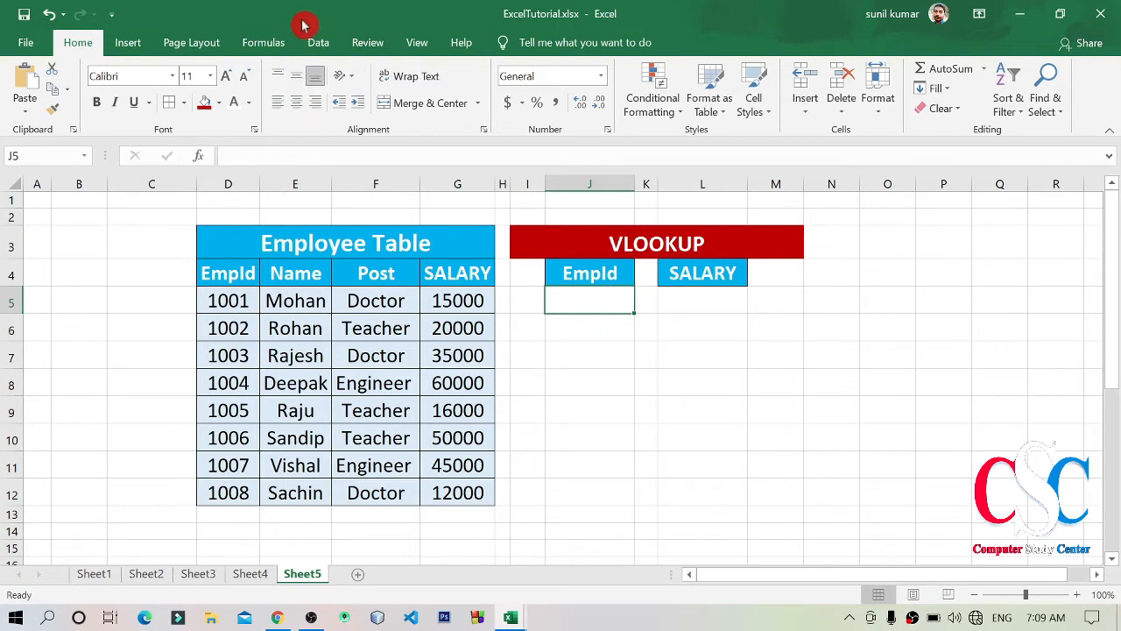
{"action": "left_click", "coordinate": [280, 51]}
{"action": "left_click", "coordinate": [313, 44]}
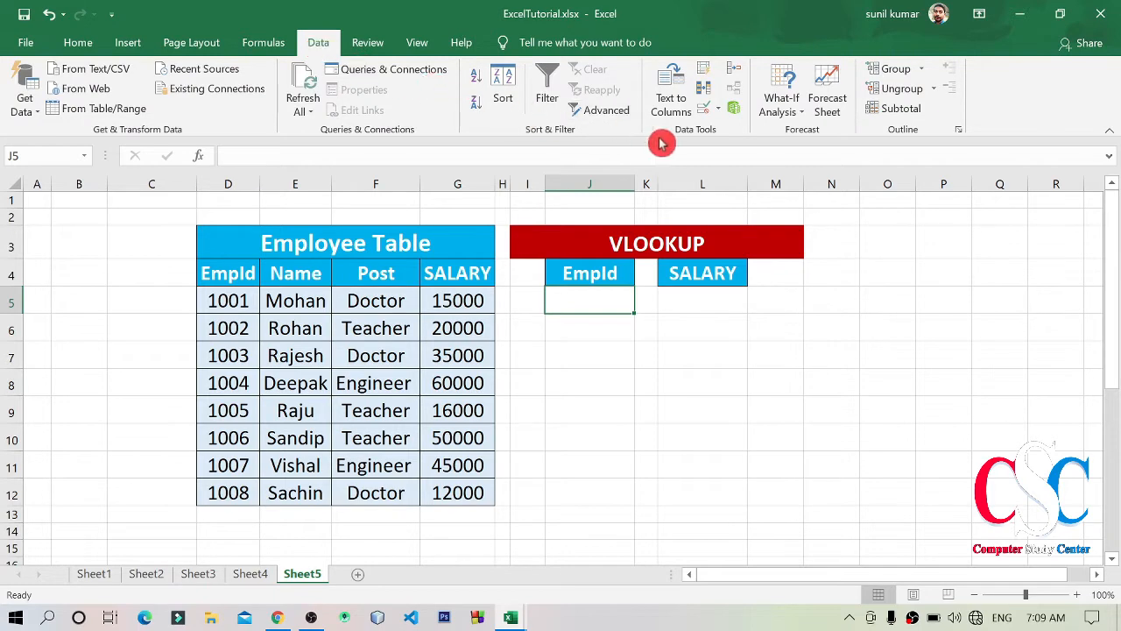
{"action": "left_click", "coordinate": [718, 106]}
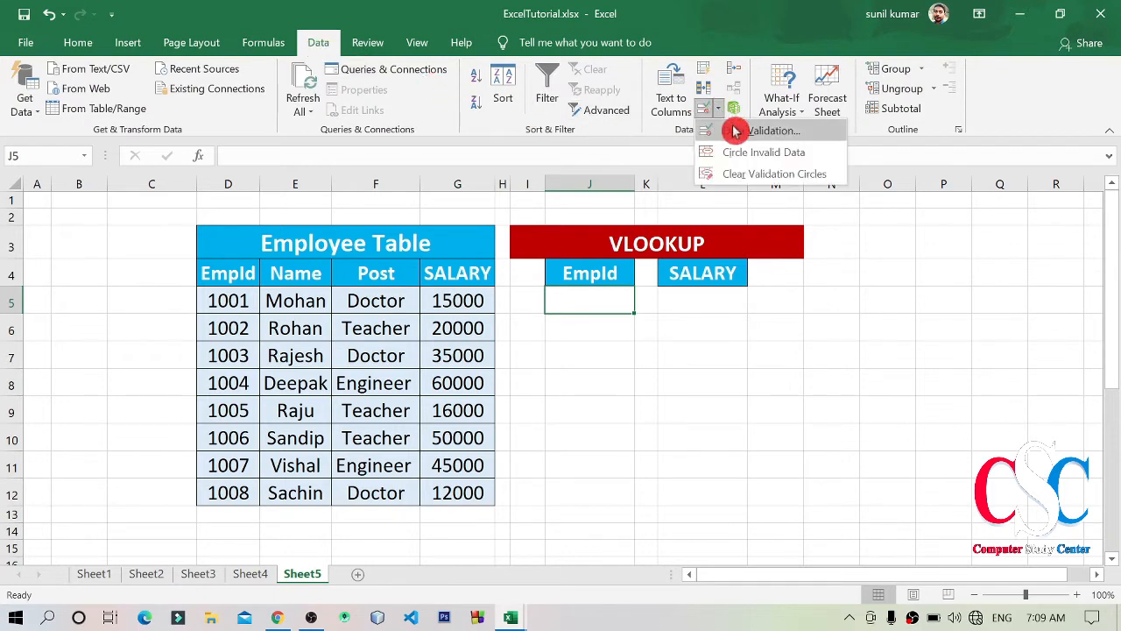
{"action": "left_click", "coordinate": [727, 130]}
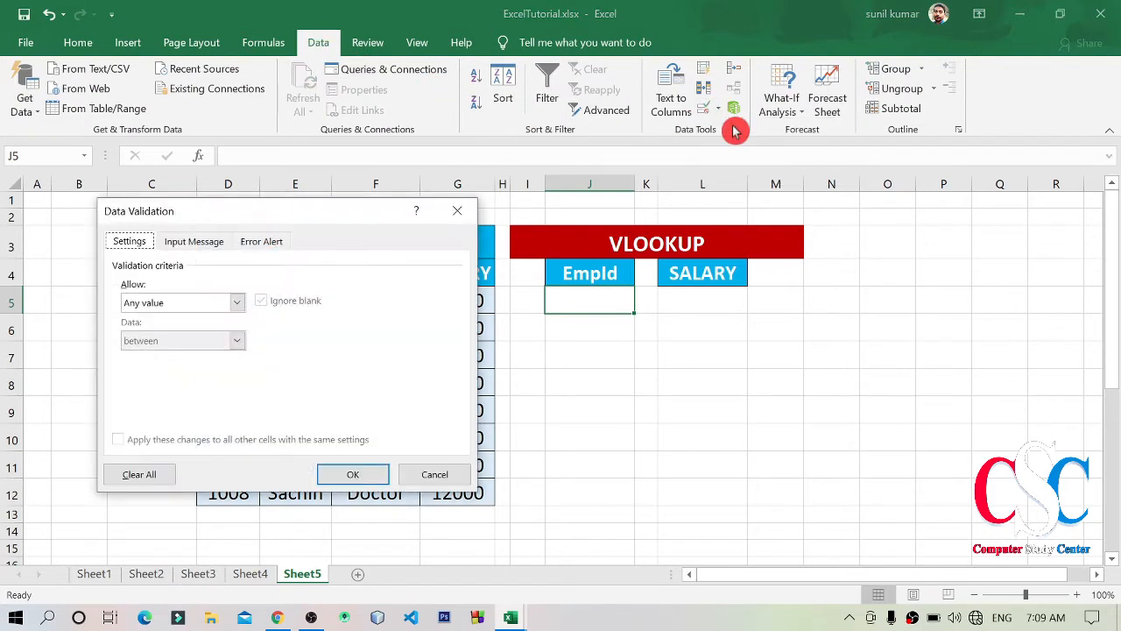
{"action": "left_click", "coordinate": [235, 303]}
{"action": "left_click", "coordinate": [187, 355]}
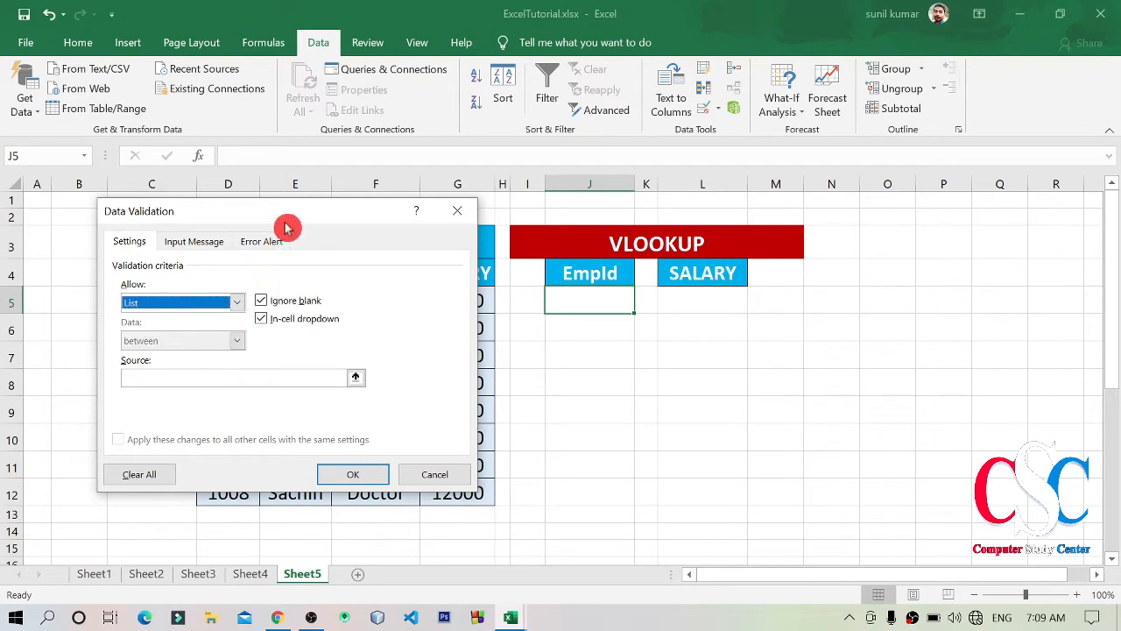
Step: Set the validation list's source to the employee IDs in D5:D12 and apply the rule
{"action": "left_click", "coordinate": [354, 376]}
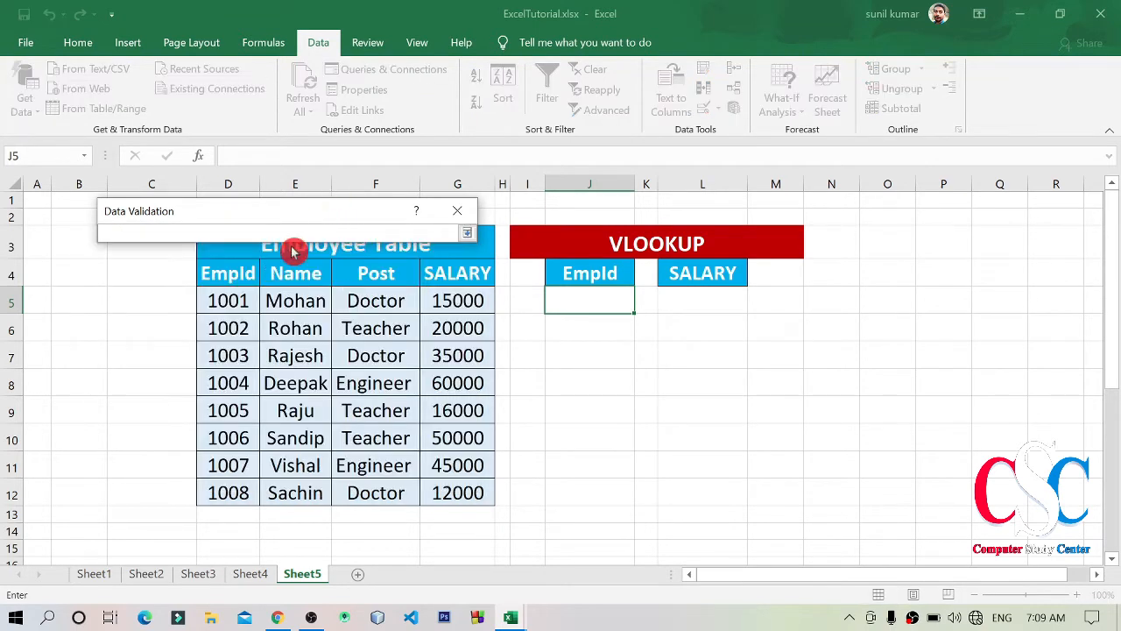
{"action": "left_click_drag", "start_coordinate": [314, 215], "coordinate": [841, 187]}
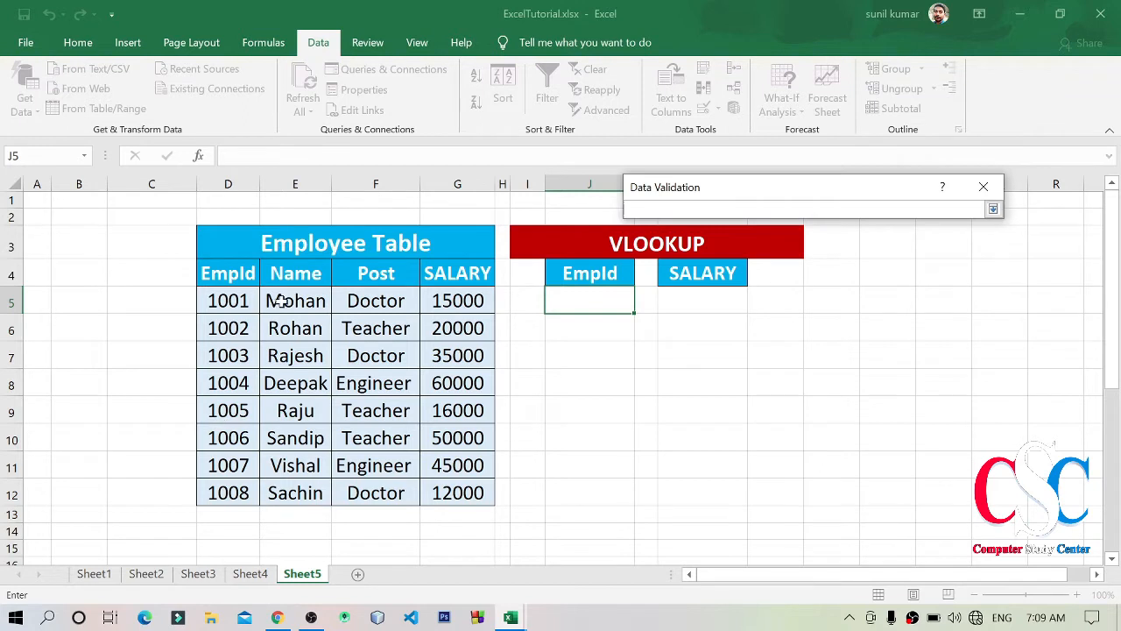
{"action": "left_click_drag", "start_coordinate": [248, 300], "coordinate": [238, 495]}
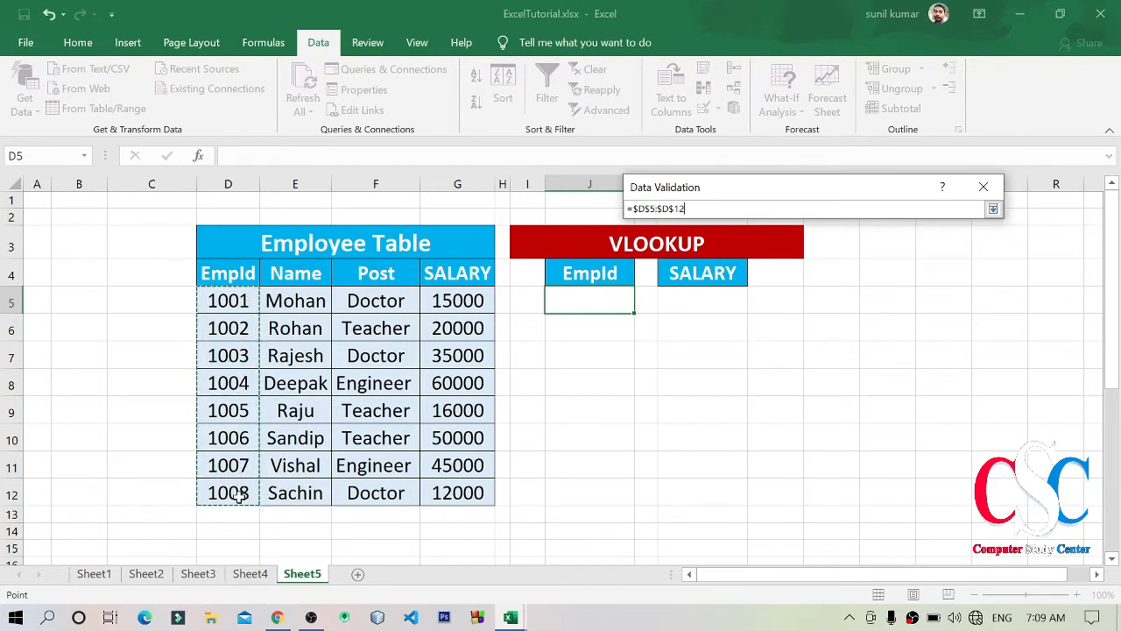
{"action": "left_click", "coordinate": [994, 209]}
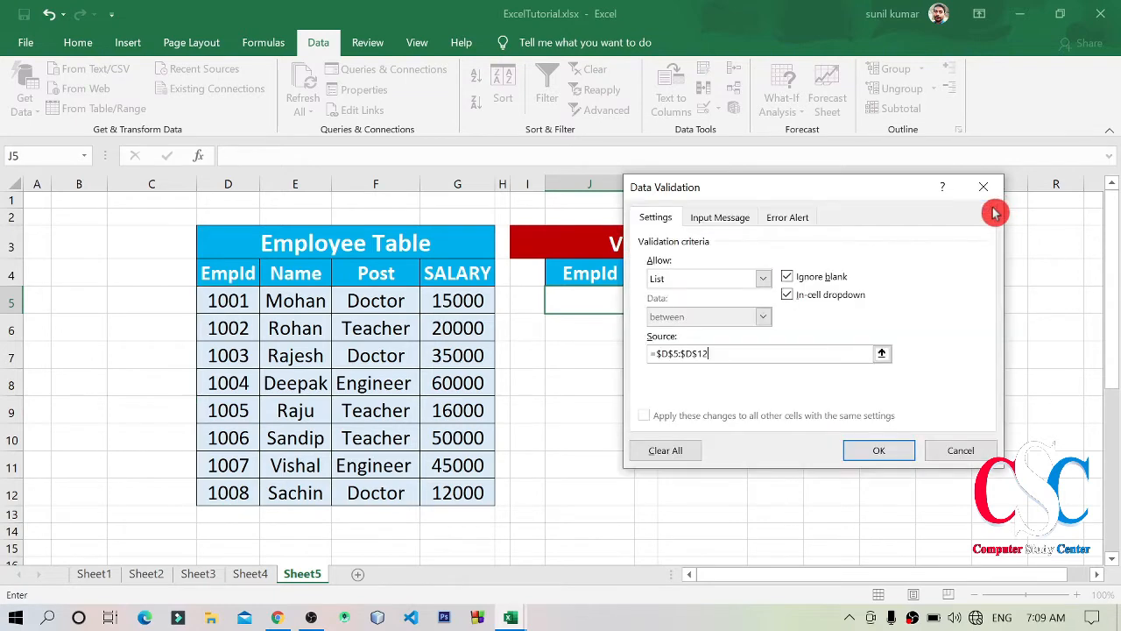
{"action": "left_click", "coordinate": [854, 451]}
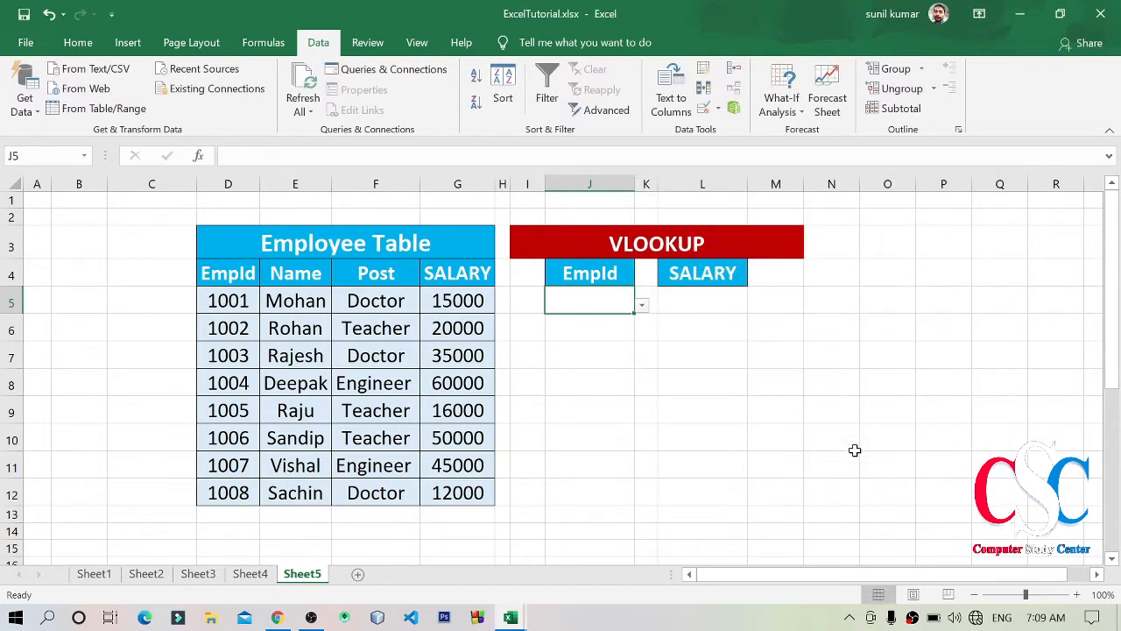
Step: Choose the first employee ID from the new dropdown list in J5
{"action": "left_click", "coordinate": [643, 307]}
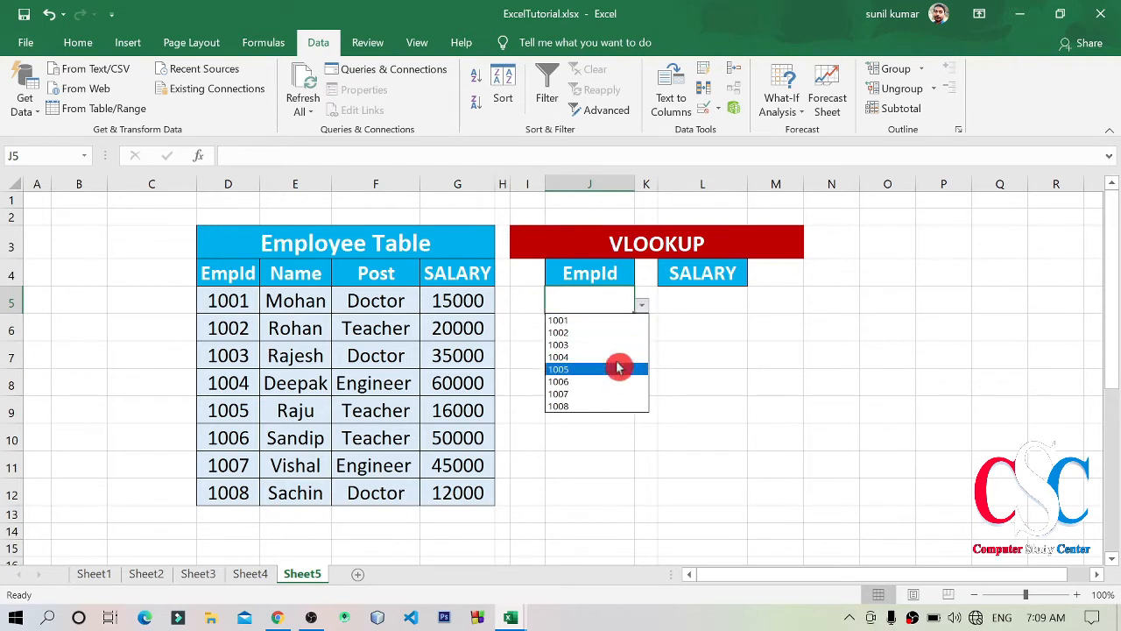
{"action": "left_click", "coordinate": [618, 320]}
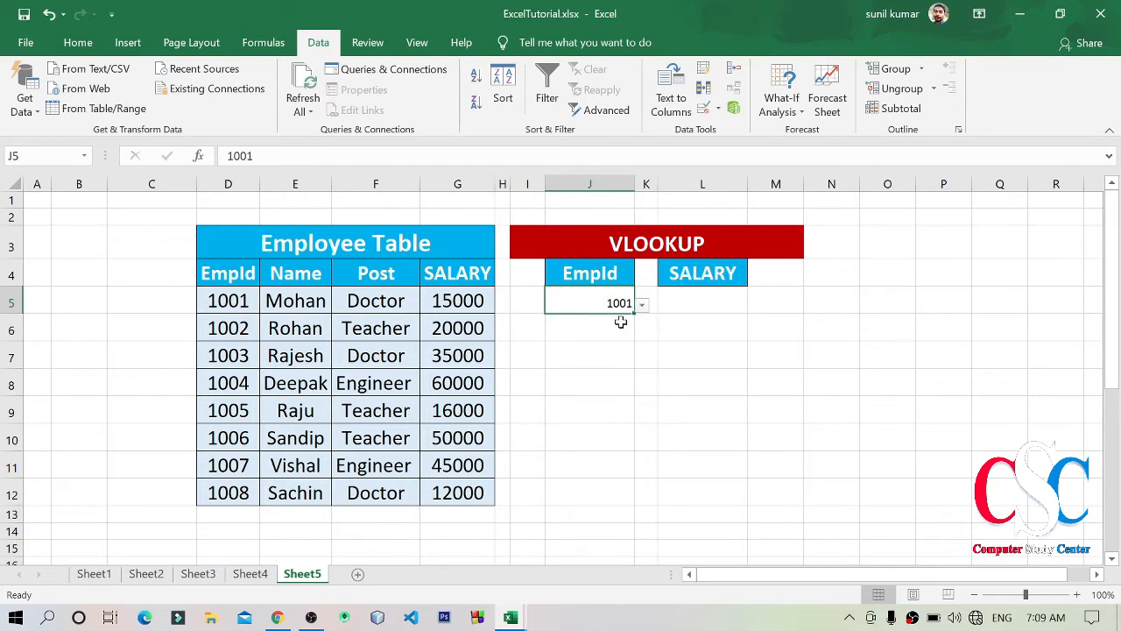
{"action": "left_click", "coordinate": [699, 333]}
Step: Format cell J5 with font size 18 and centre its value vertically and horizontally
{"action": "left_click", "coordinate": [585, 303]}
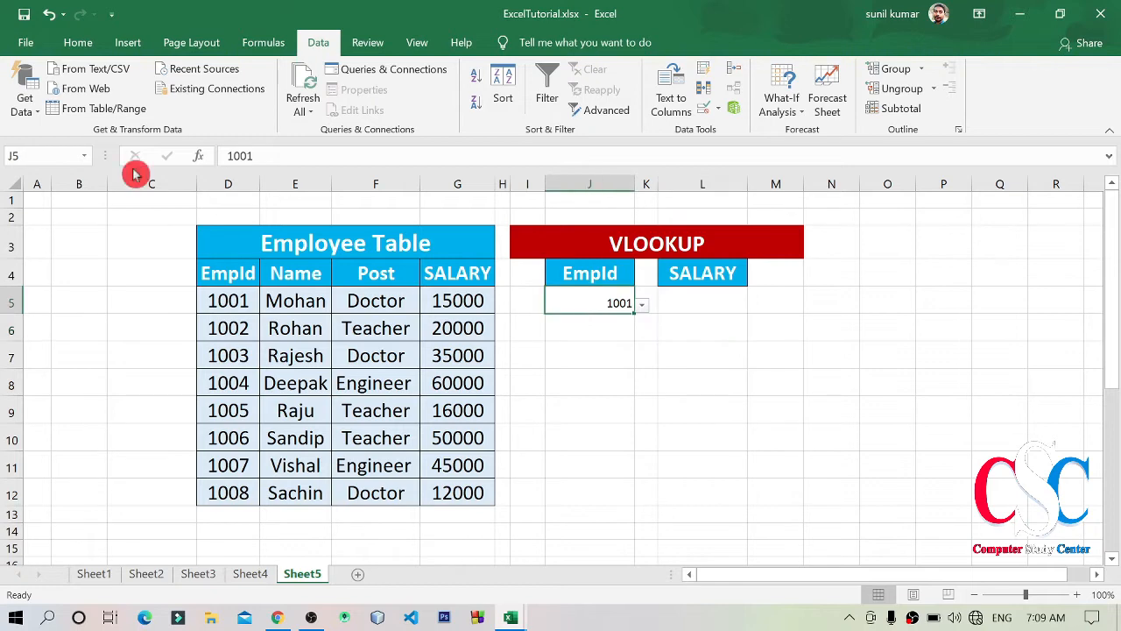
{"action": "left_click", "coordinate": [77, 44]}
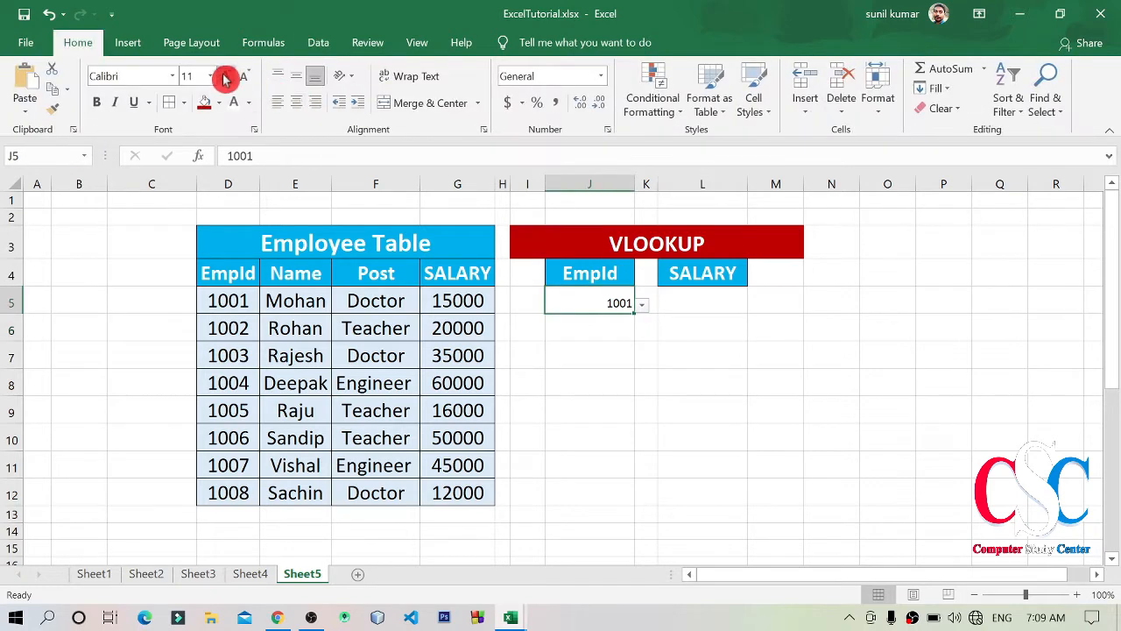
{"action": "left_click", "coordinate": [225, 75]}
{"action": "left_click", "coordinate": [225, 76]}
{"action": "left_click", "coordinate": [225, 75]}
{"action": "left_click", "coordinate": [225, 76]}
{"action": "left_click", "coordinate": [297, 79]}
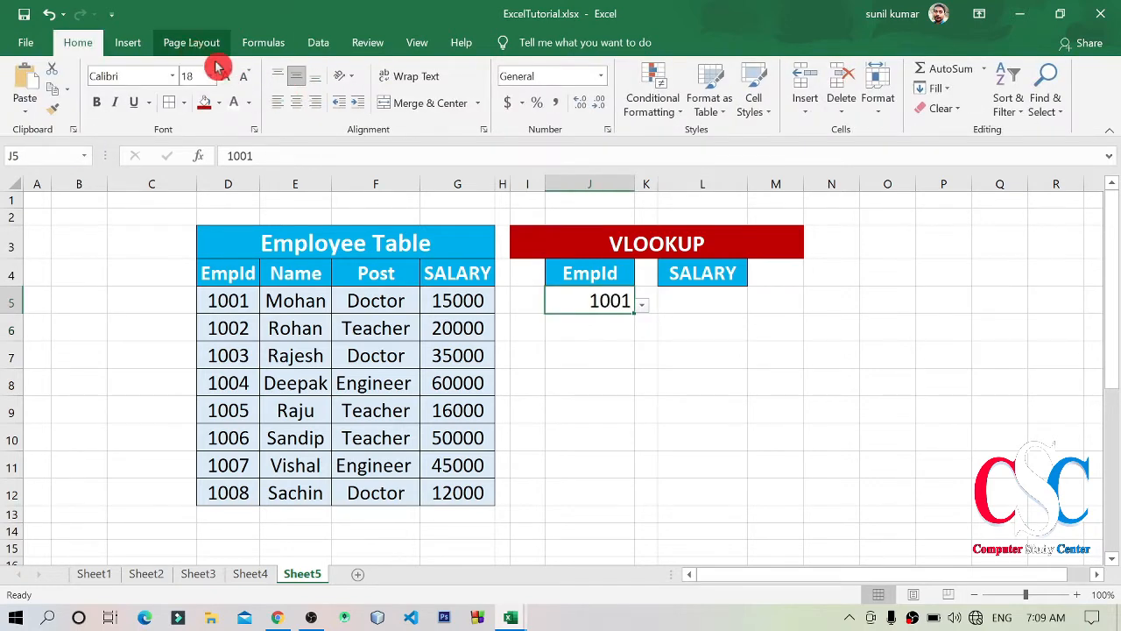
{"action": "left_click", "coordinate": [296, 102]}
{"action": "left_click", "coordinate": [601, 401]}
{"action": "left_click", "coordinate": [585, 278]}
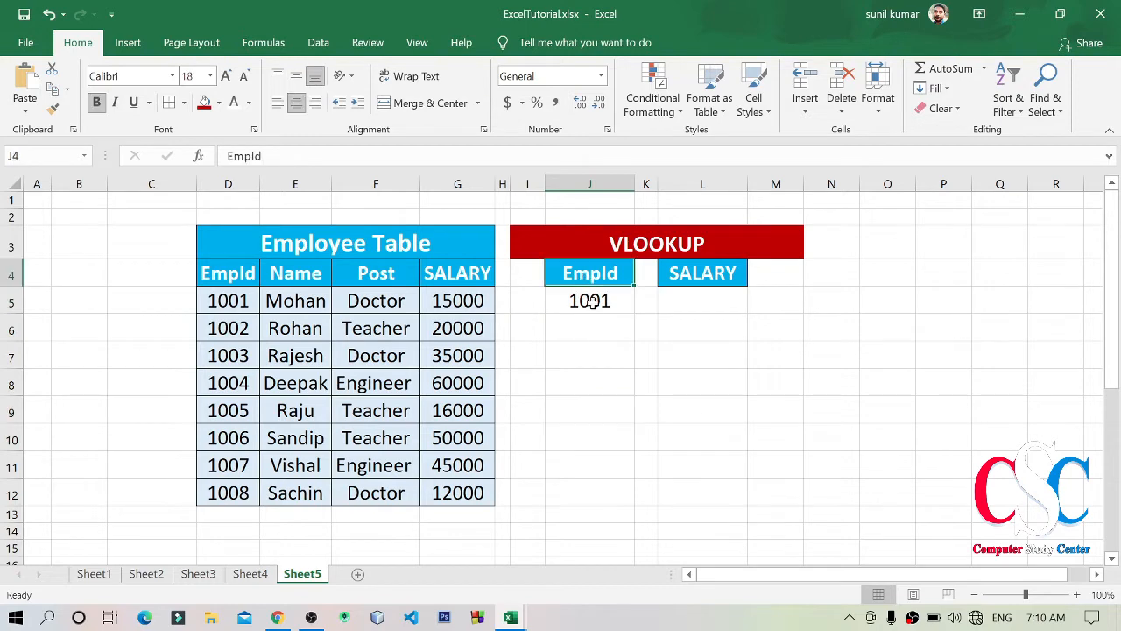
Step: Copy the formatting of J5 onto the empty SALARY cell L5 with Format Painter
{"action": "left_click", "coordinate": [596, 302]}
{"action": "left_click", "coordinate": [726, 296]}
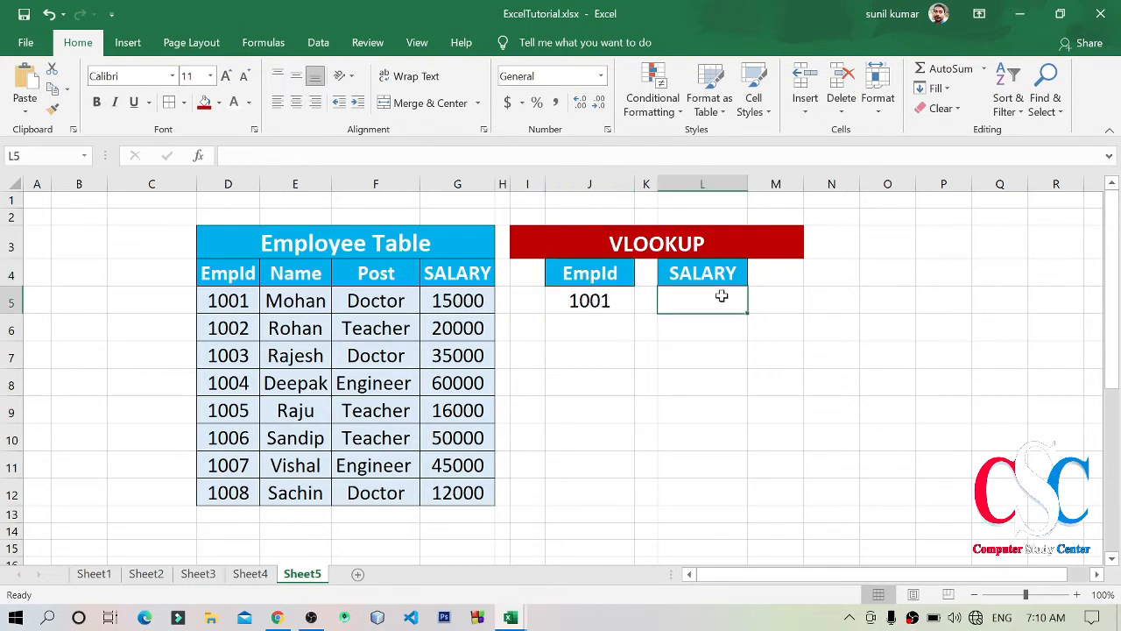
{"action": "left_click", "coordinate": [561, 296]}
{"action": "left_click", "coordinate": [62, 112]}
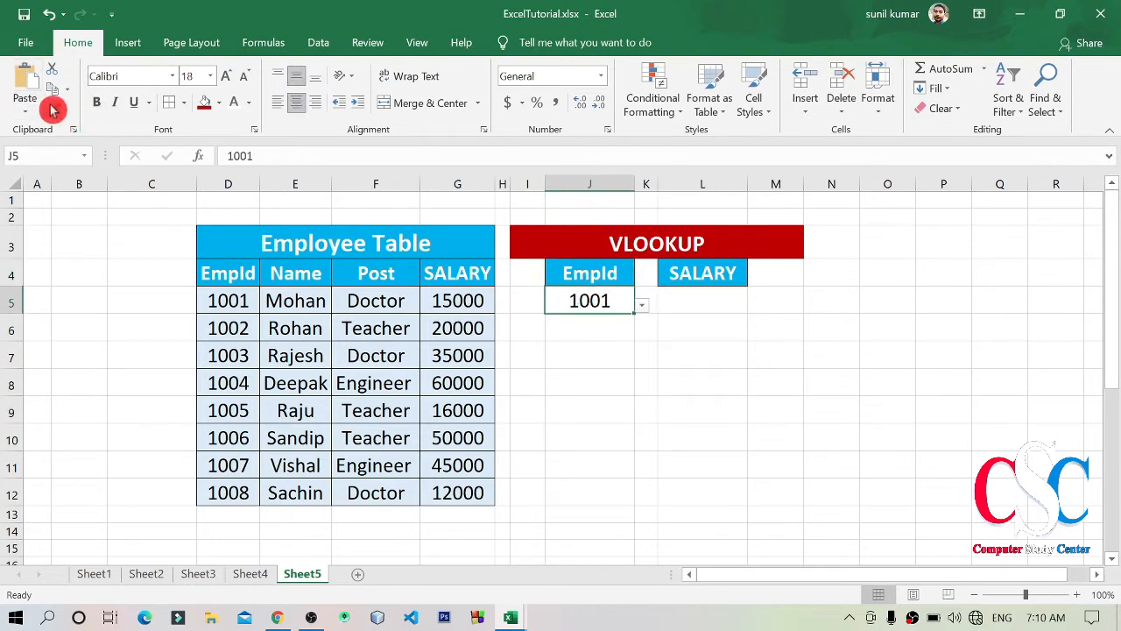
{"action": "left_click", "coordinate": [705, 296]}
{"action": "left_click", "coordinate": [879, 350]}
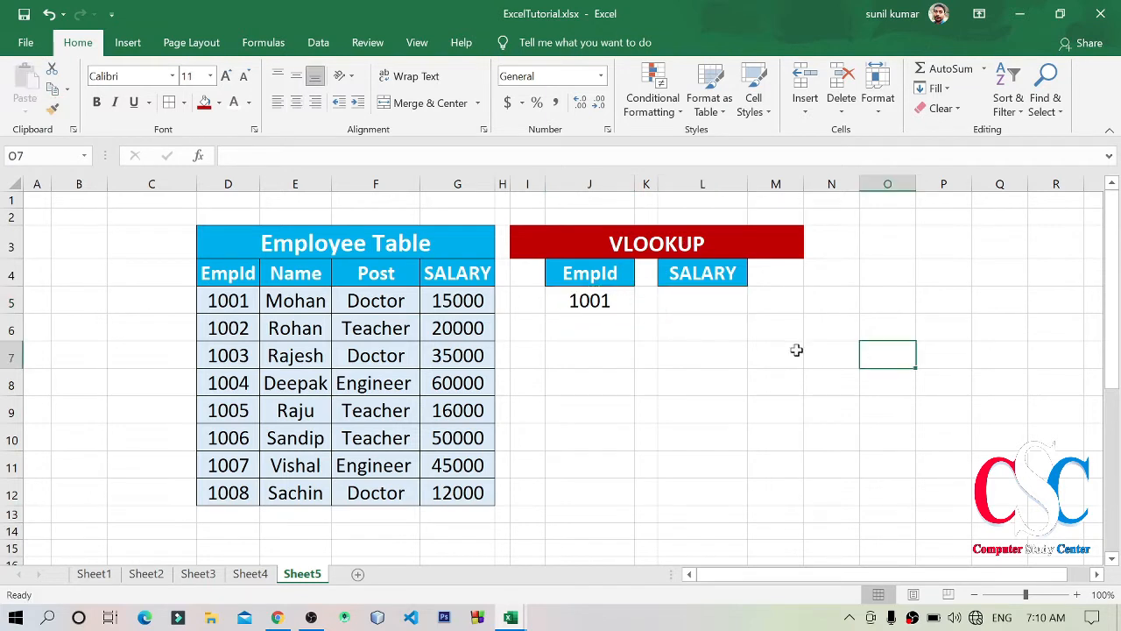
Step: Enter the formula =VLOOKUP(J5,D4:G12,4) in L5 to look up the salary for the chosen employee ID
{"action": "left_click", "coordinate": [714, 300]}
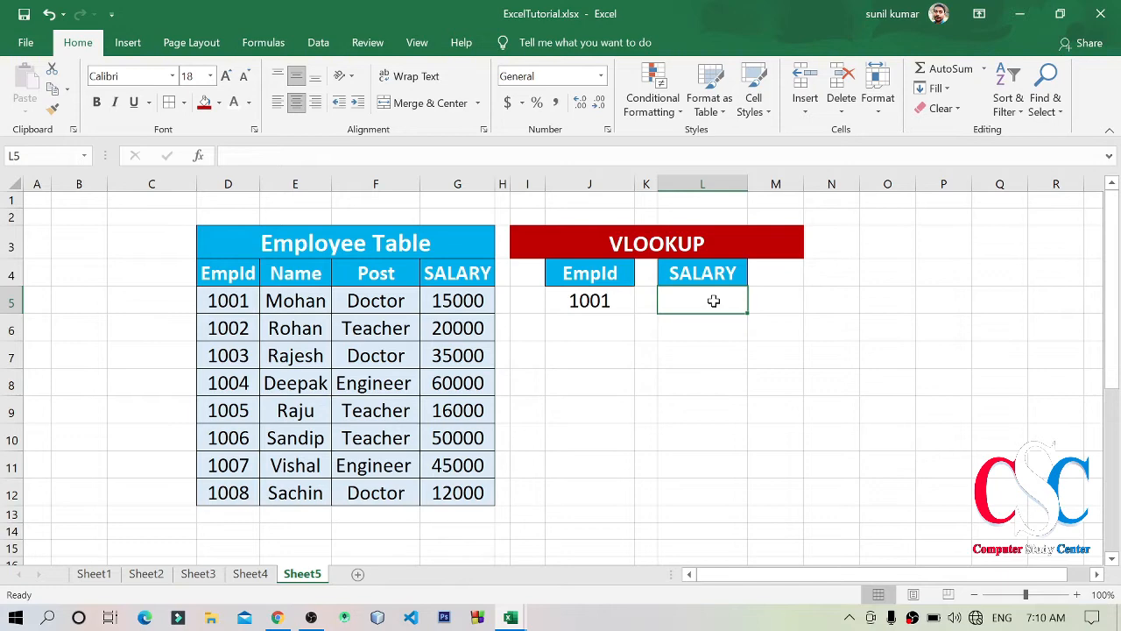
{"action": "type", "text": "="}
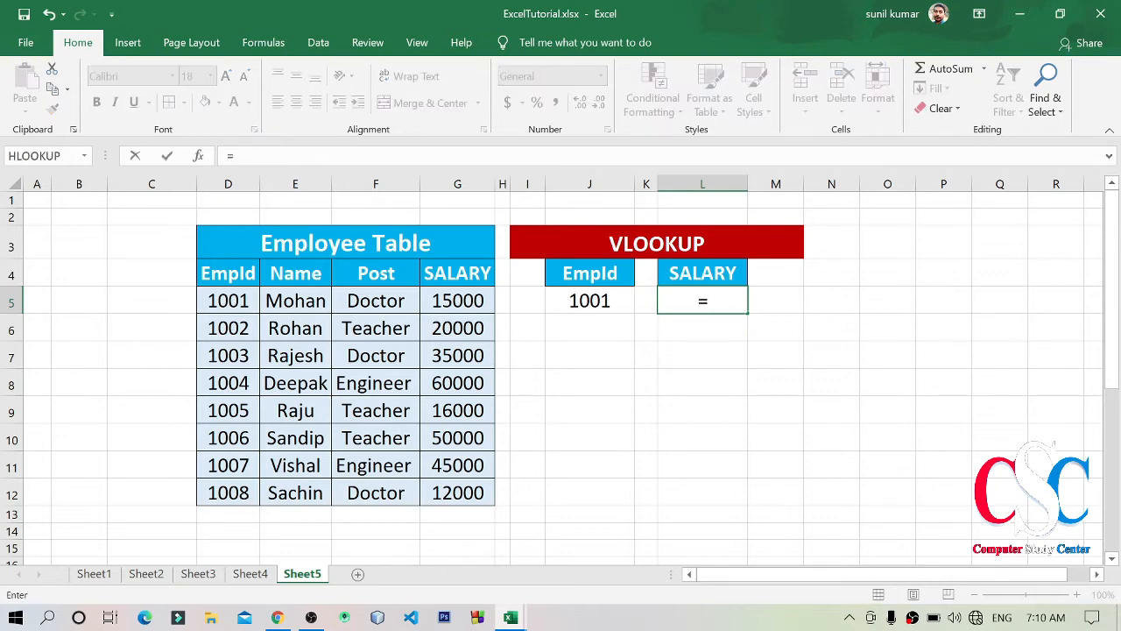
{"action": "type", "text": "vl"}
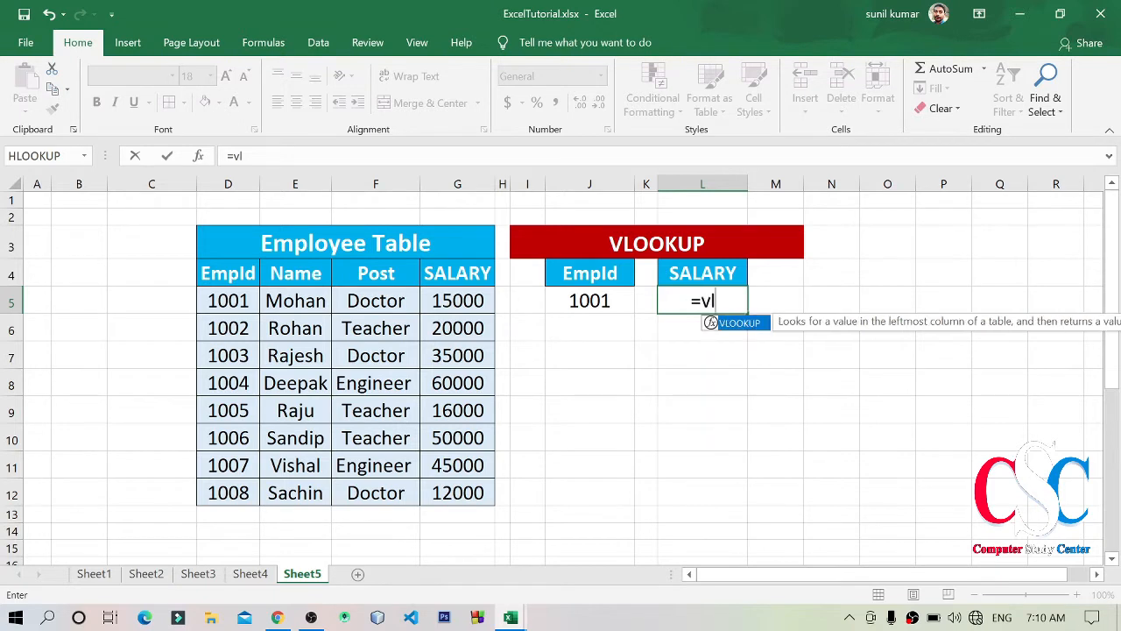
{"action": "key", "text": "Tab"}
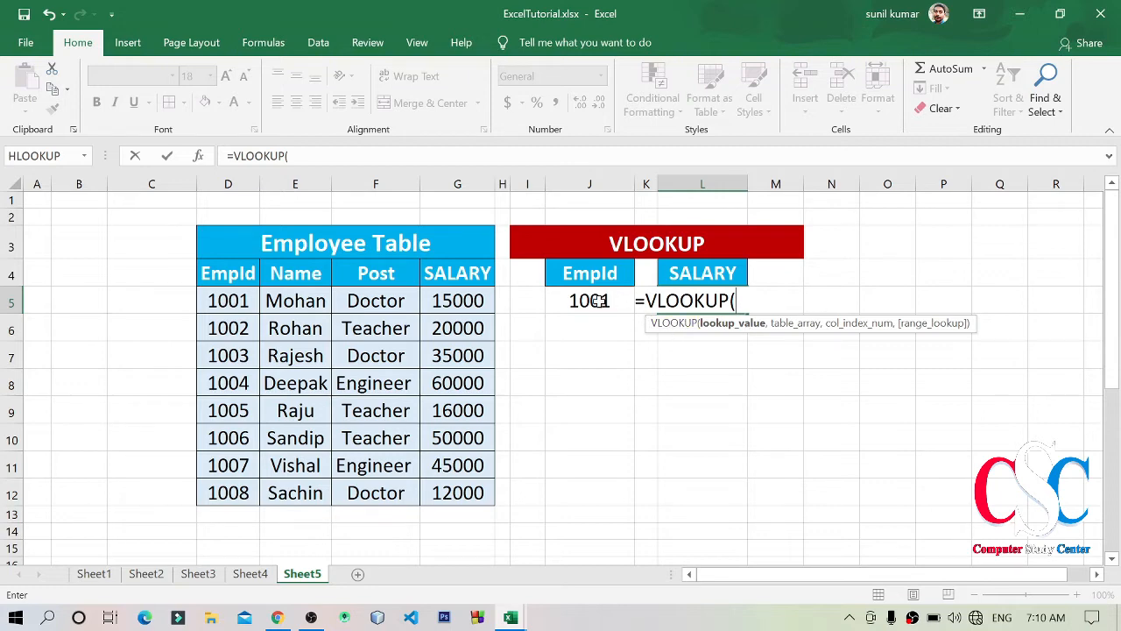
{"action": "left_click", "coordinate": [599, 301]}
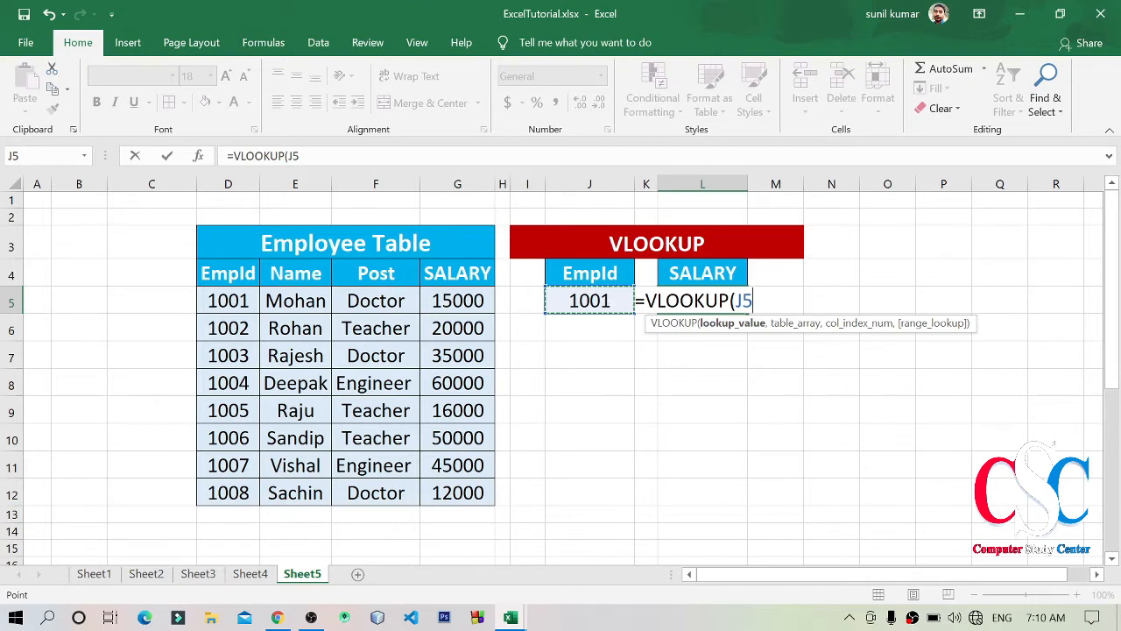
{"action": "type", "text": ","}
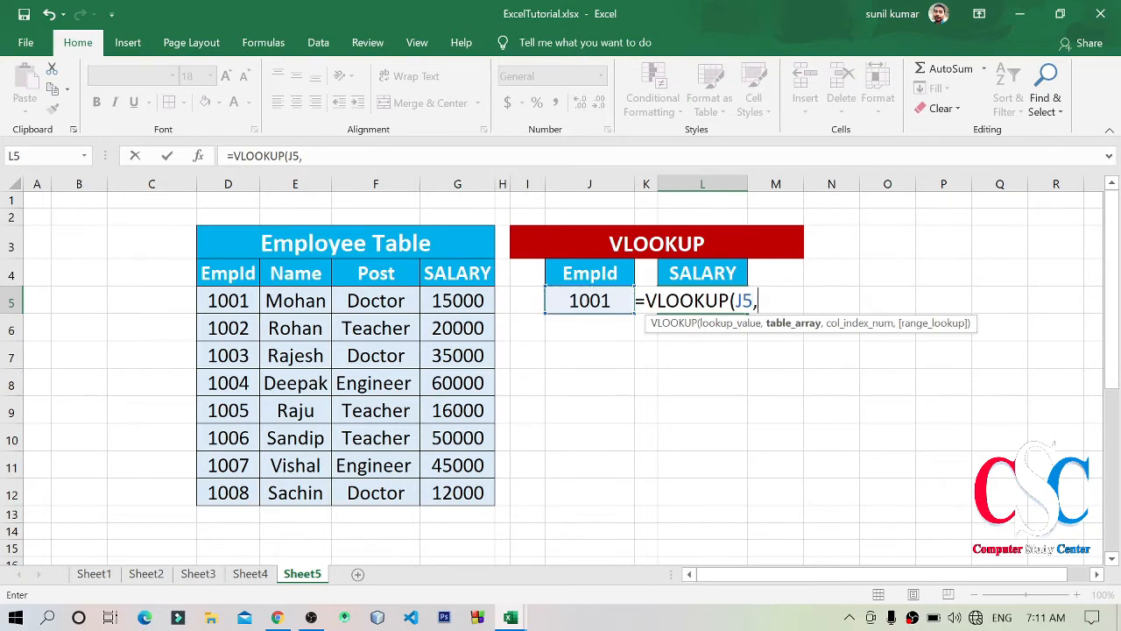
{"action": "left_click_drag", "start_coordinate": [221, 273], "coordinate": [457, 495]}
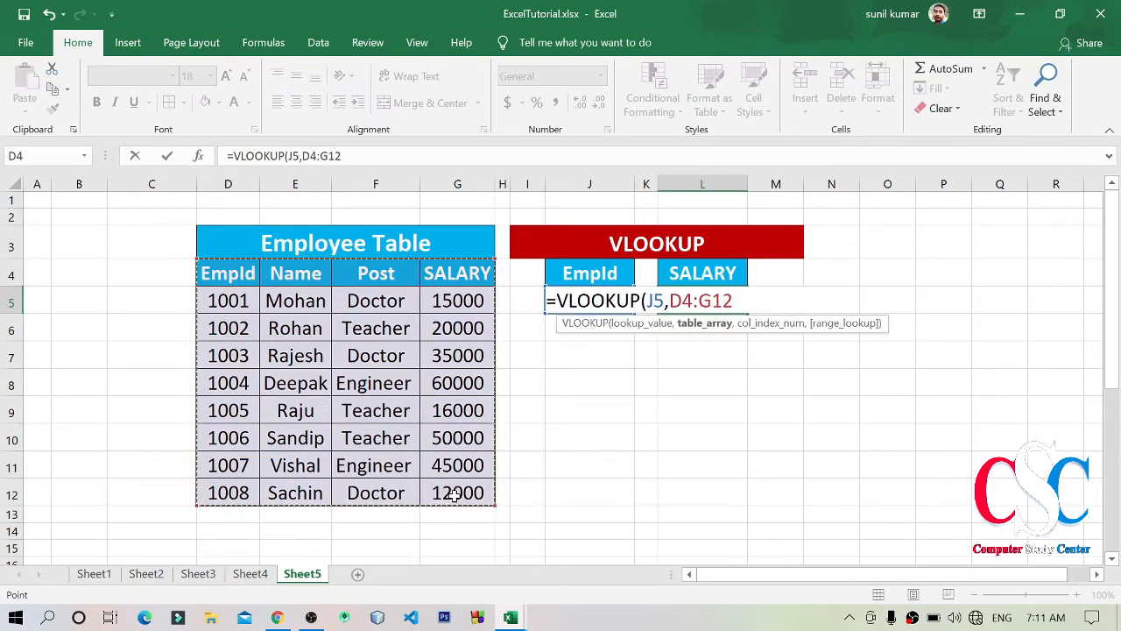
{"action": "type", "text": ",4"}
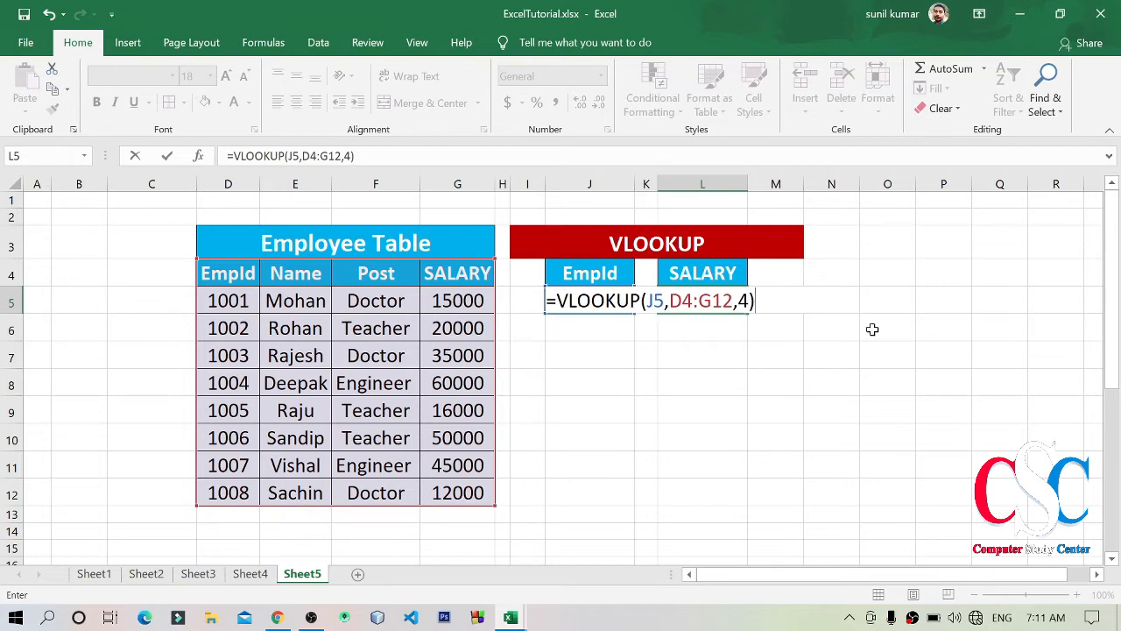
{"action": "key", "text": "Return"}
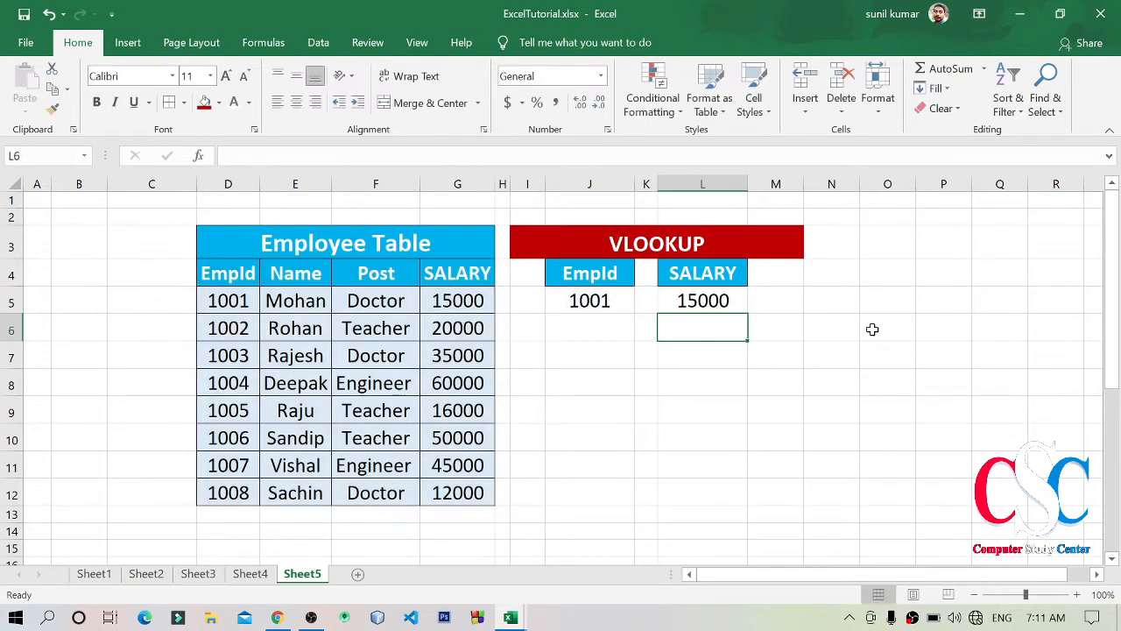
Step: Compare the salary result in L5 with the first employee's row, and examine the sixth employee's row in the table
{"action": "left_click", "coordinate": [613, 300]}
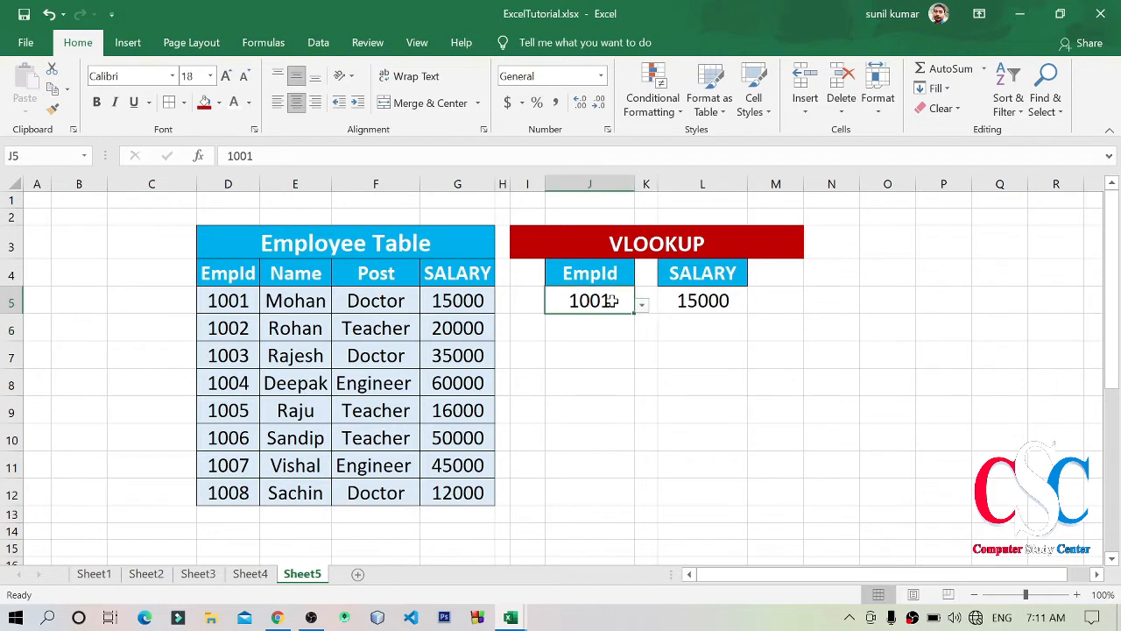
{"action": "left_click", "coordinate": [702, 300]}
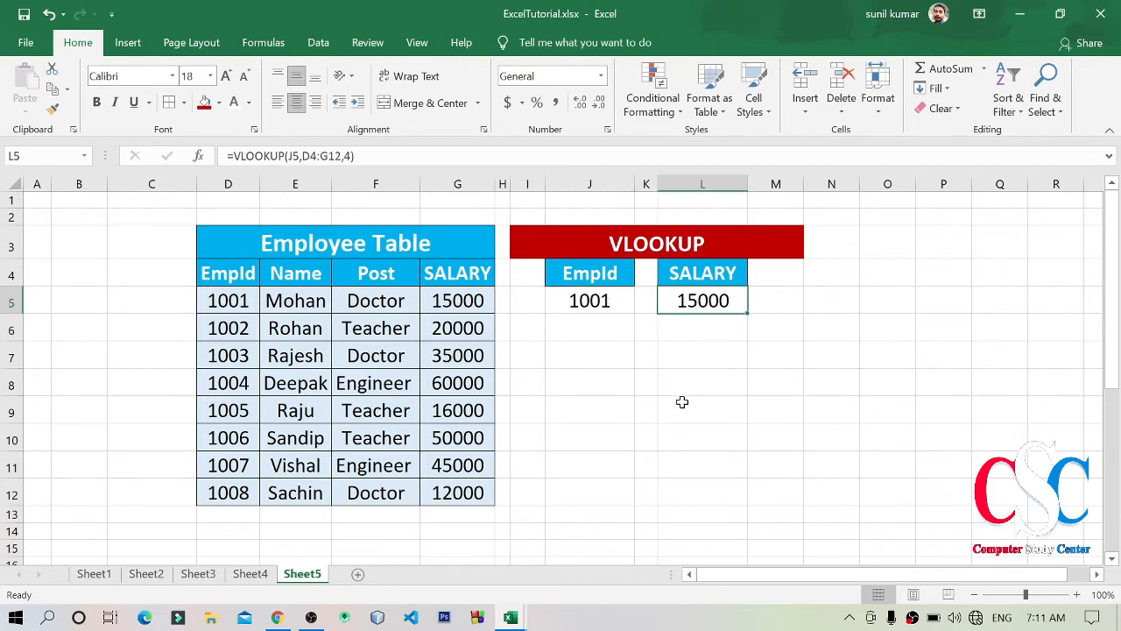
{"action": "left_click", "coordinate": [235, 300]}
{"action": "left_click", "coordinate": [430, 298]}
{"action": "left_click", "coordinate": [471, 438]}
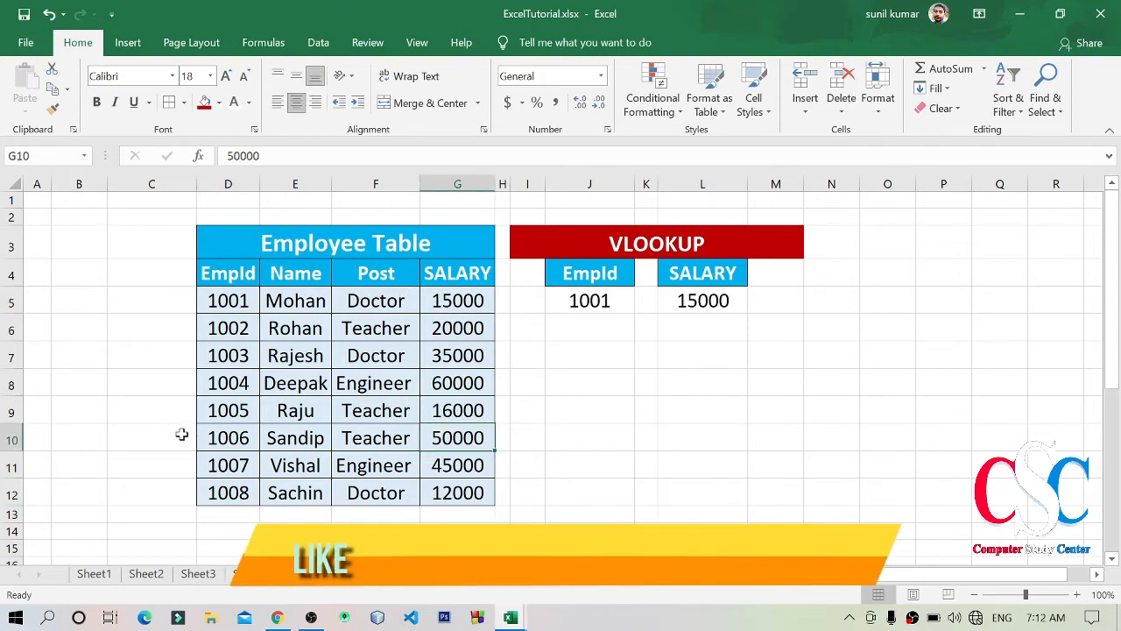
{"action": "left_click_drag", "start_coordinate": [181, 430], "coordinate": [504, 440]}
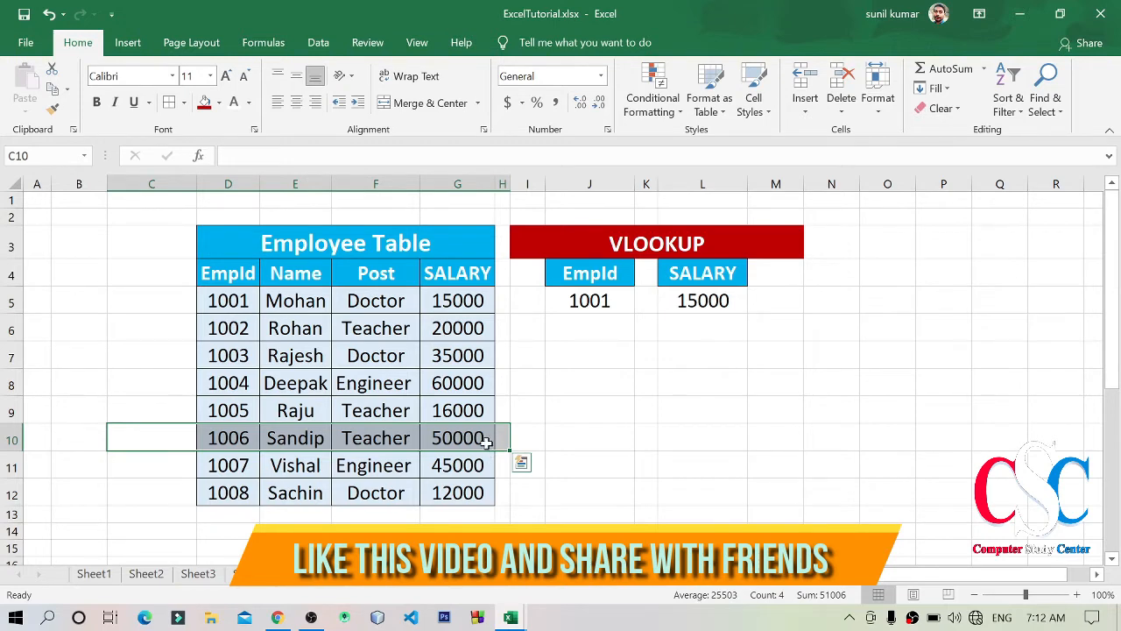
Step: Choose the sixth employee's ID from the dropdown list in J5 to test the salary lookup
{"action": "left_click", "coordinate": [592, 303]}
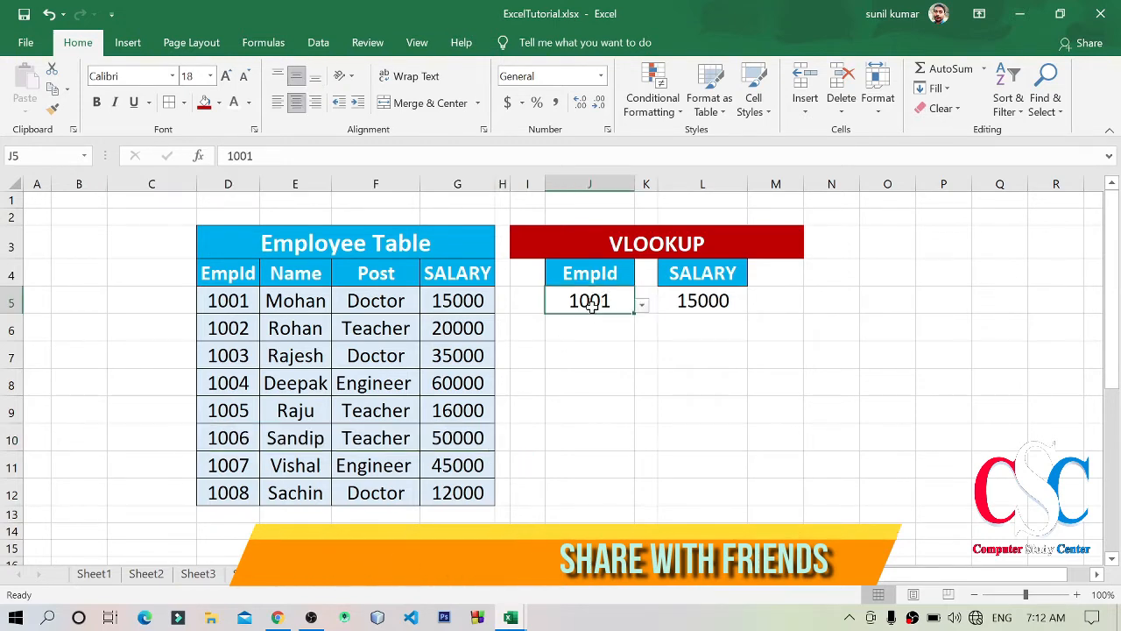
{"action": "left_click", "coordinate": [641, 304]}
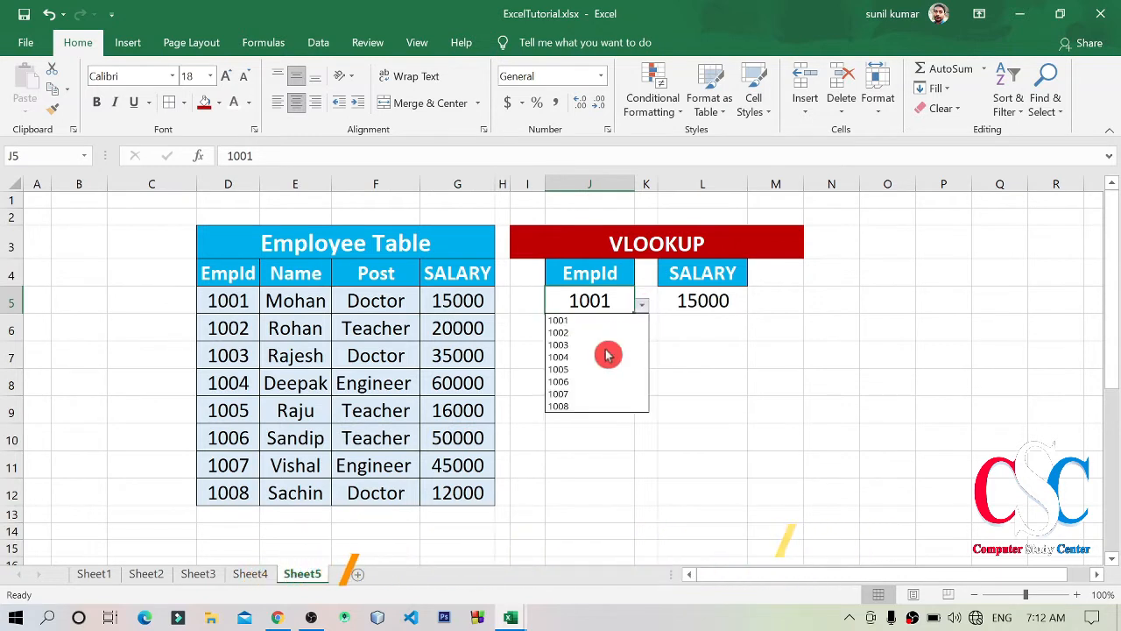
{"action": "key", "text": "super+plus"}
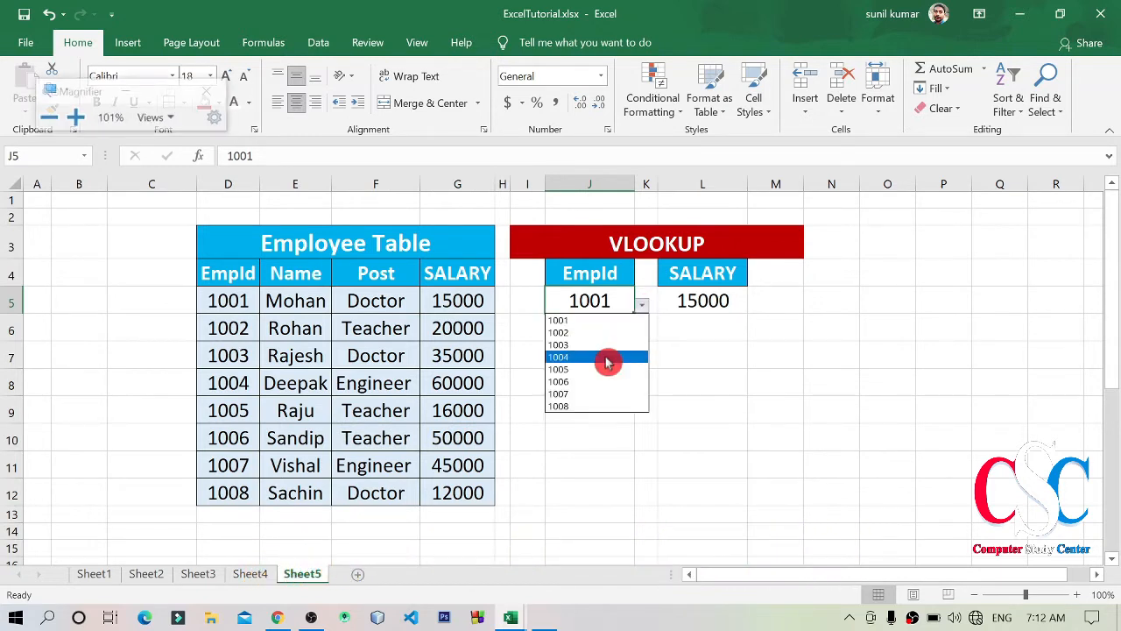
{"action": "key", "text": "super+plus"}
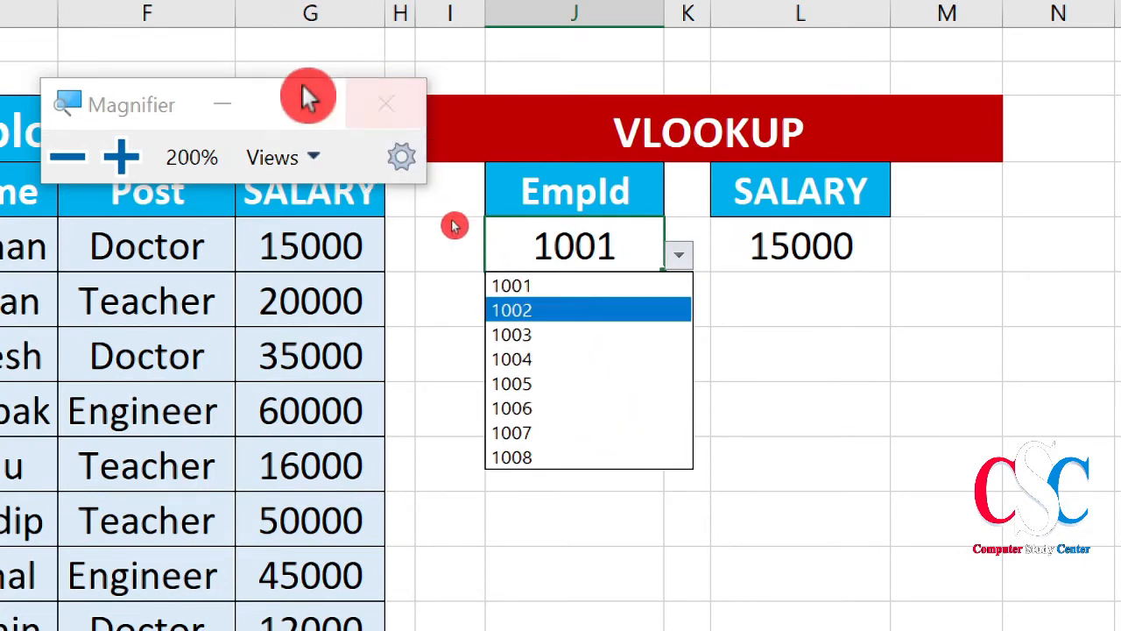
{"action": "left_click", "coordinate": [222, 104]}
{"action": "left_click", "coordinate": [677, 253]}
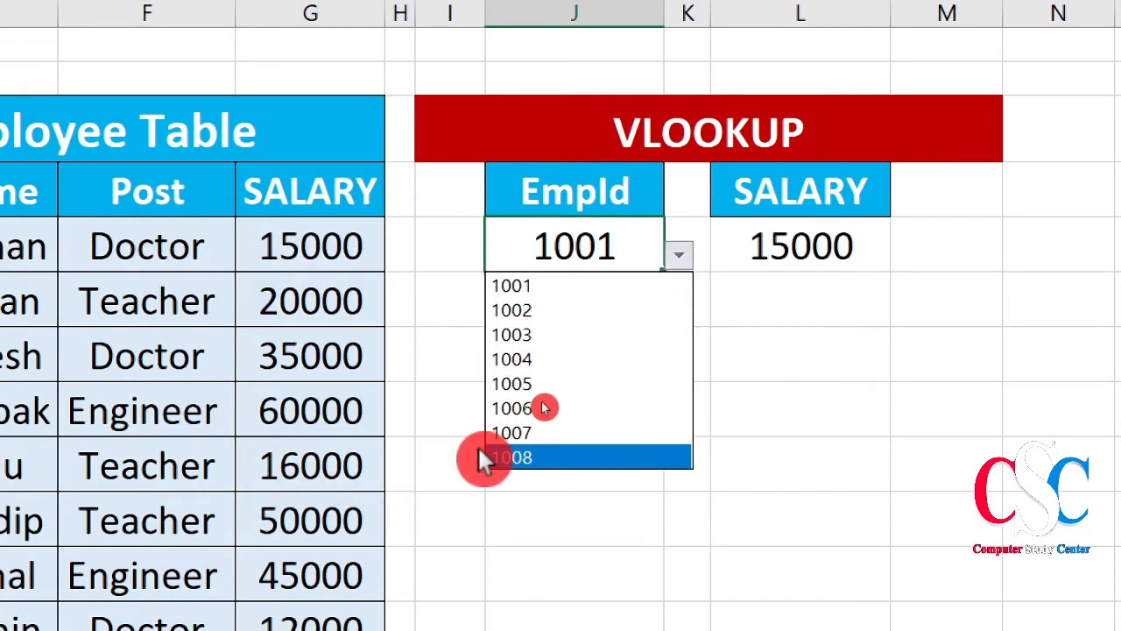
{"action": "left_click", "coordinate": [604, 409]}
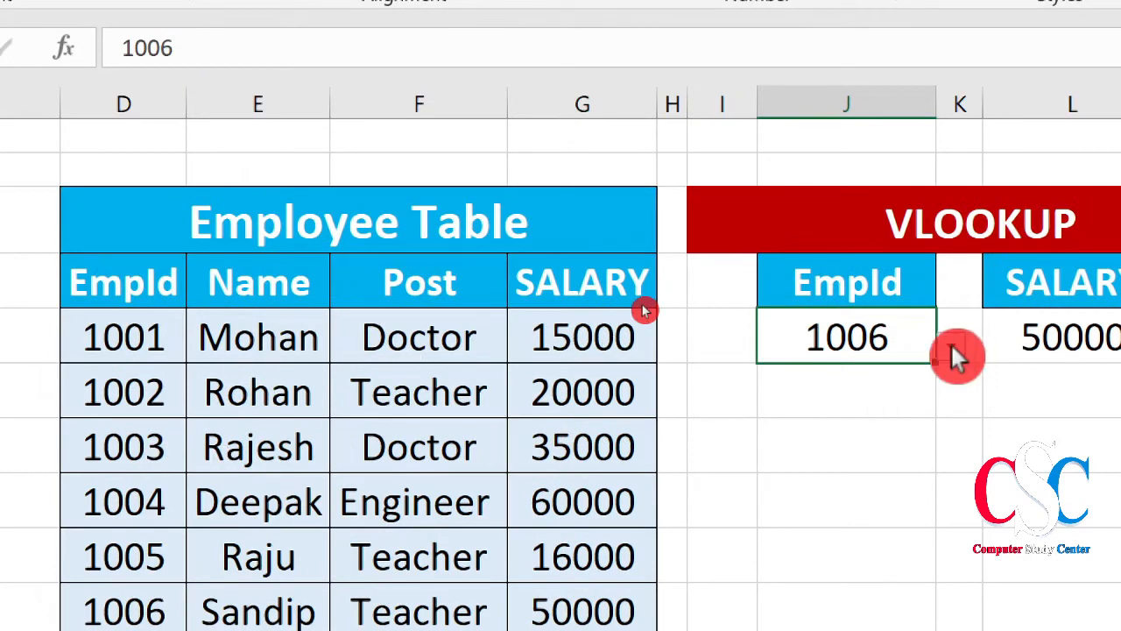
Step: Switch the lookup ID in J5 to the third employee's ID using the dropdown list
{"action": "left_click", "coordinate": [949, 346]}
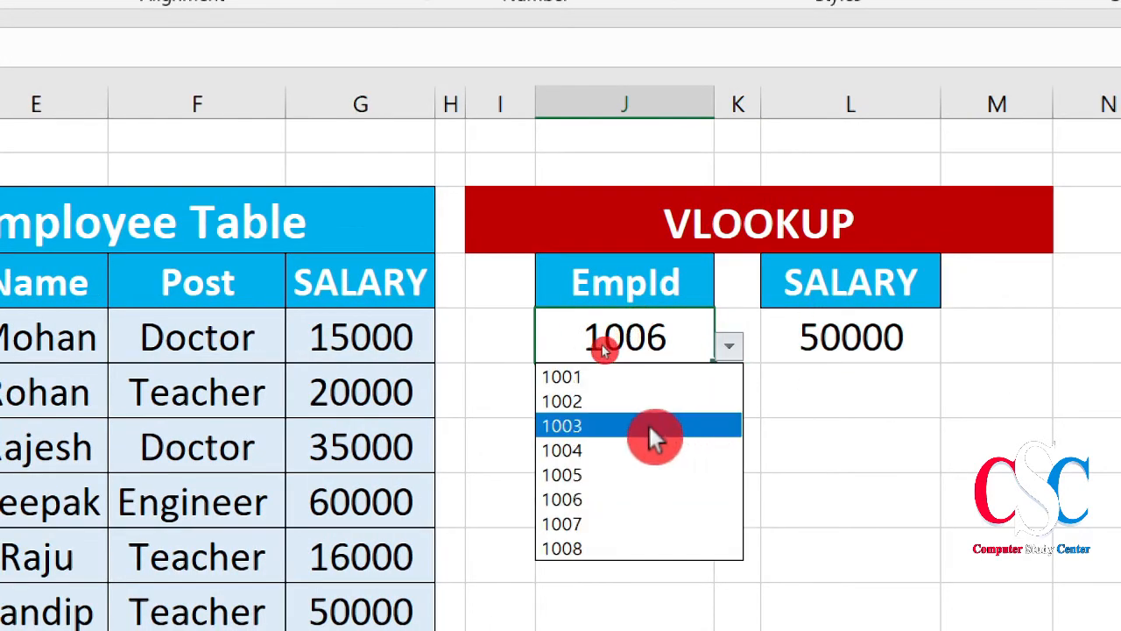
{"action": "left_click", "coordinate": [649, 426]}
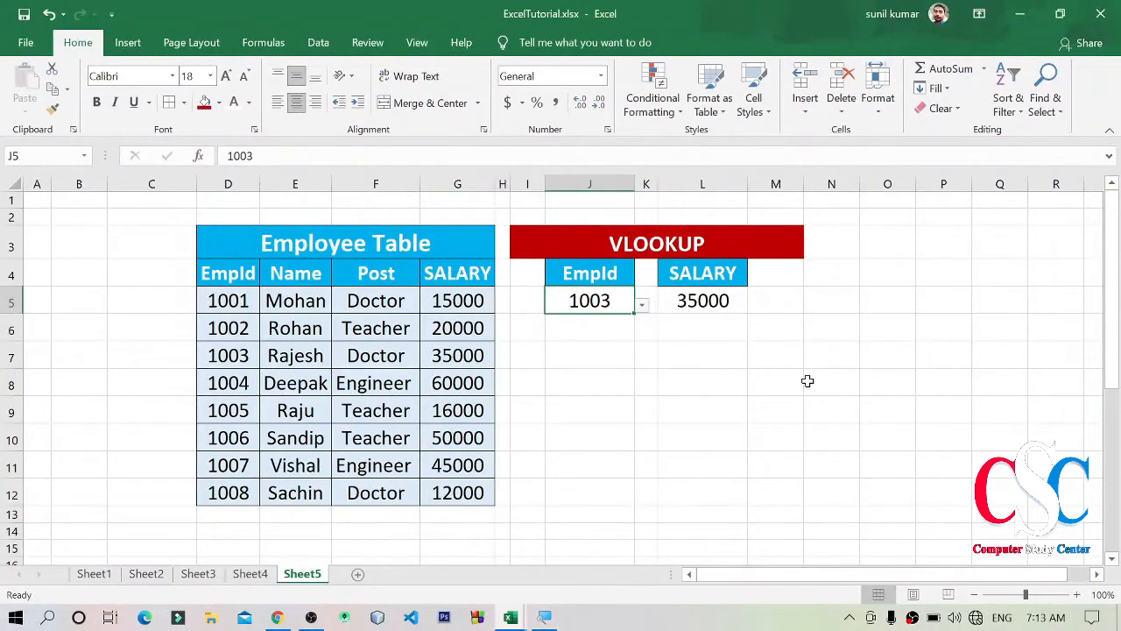
{"action": "left_click", "coordinate": [808, 380]}
Step: Enter 1 as the roll number in J25, in the VLOOKUP area beside the Marks Sheet table
{"action": "scroll", "coordinate": [730, 371], "scroll_direction": "down", "scroll_amount": 6}
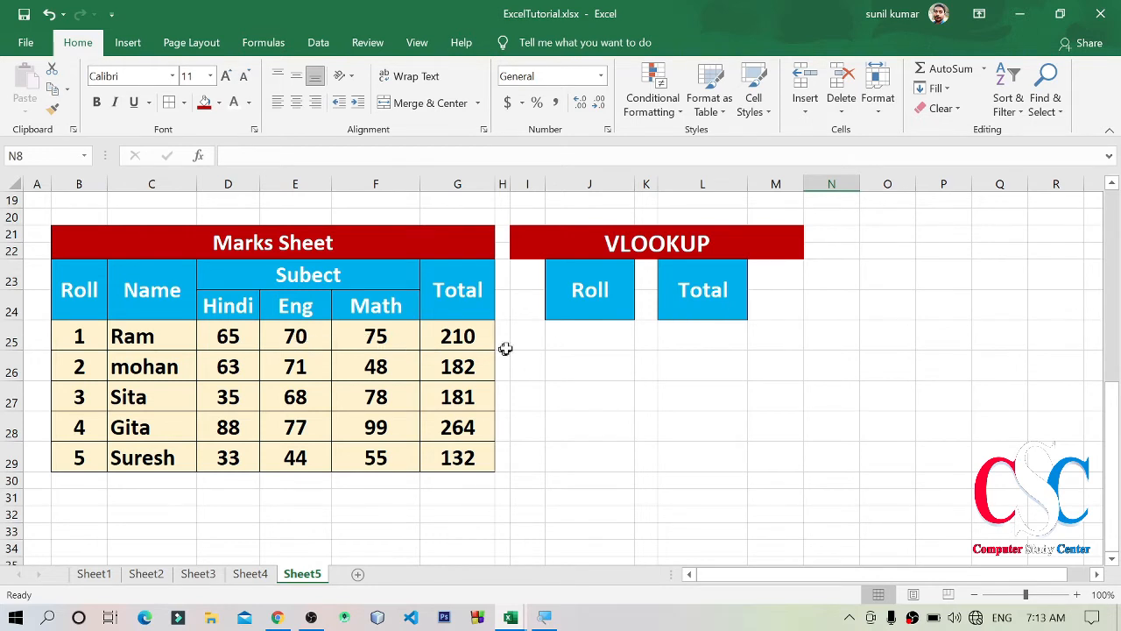
{"action": "left_click", "coordinate": [587, 336]}
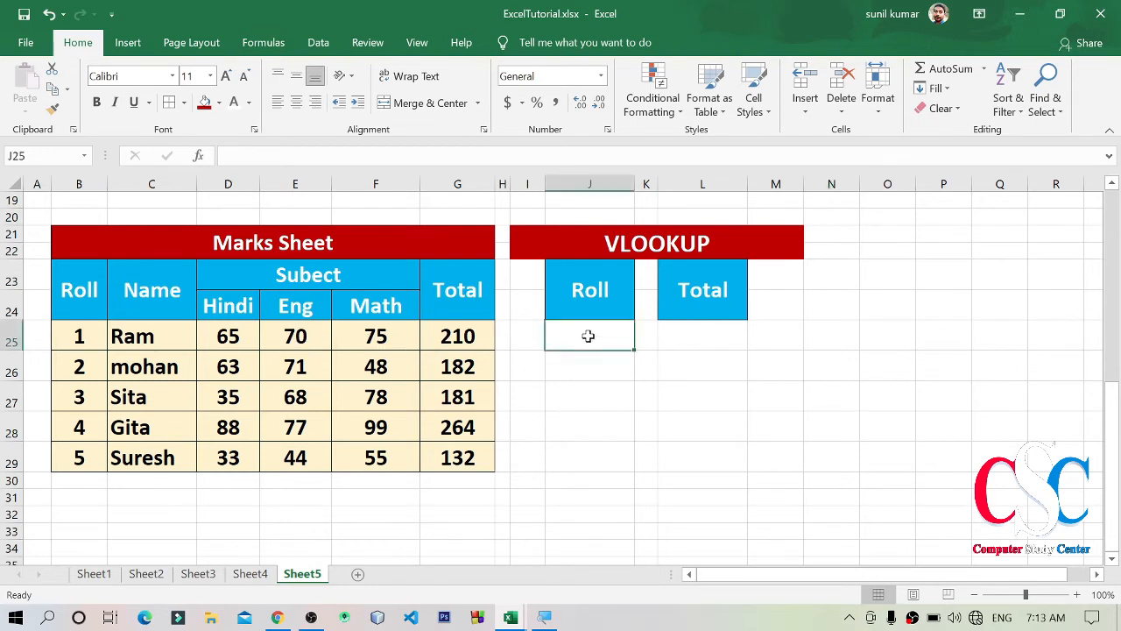
{"action": "left_click", "coordinate": [704, 331]}
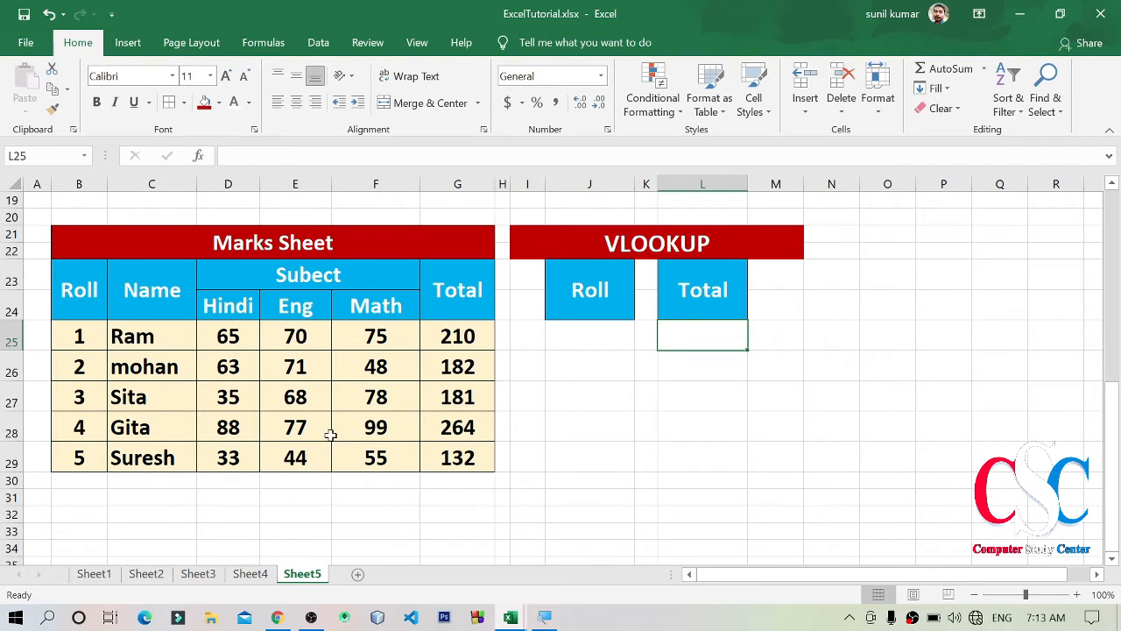
{"action": "left_click", "coordinate": [583, 339]}
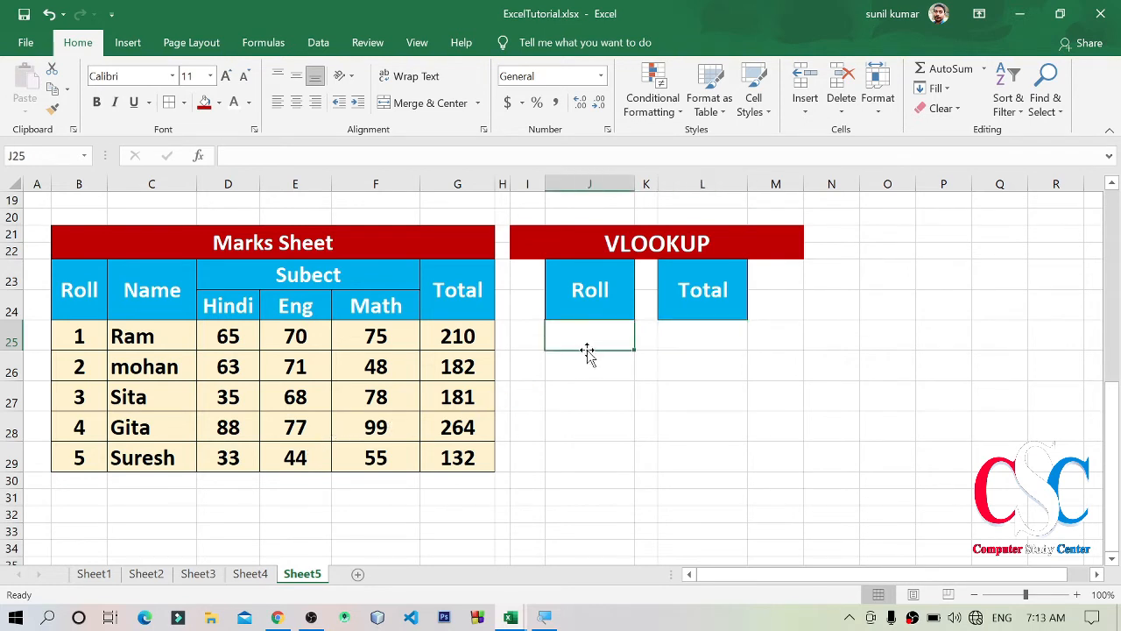
{"action": "type", "text": "1"}
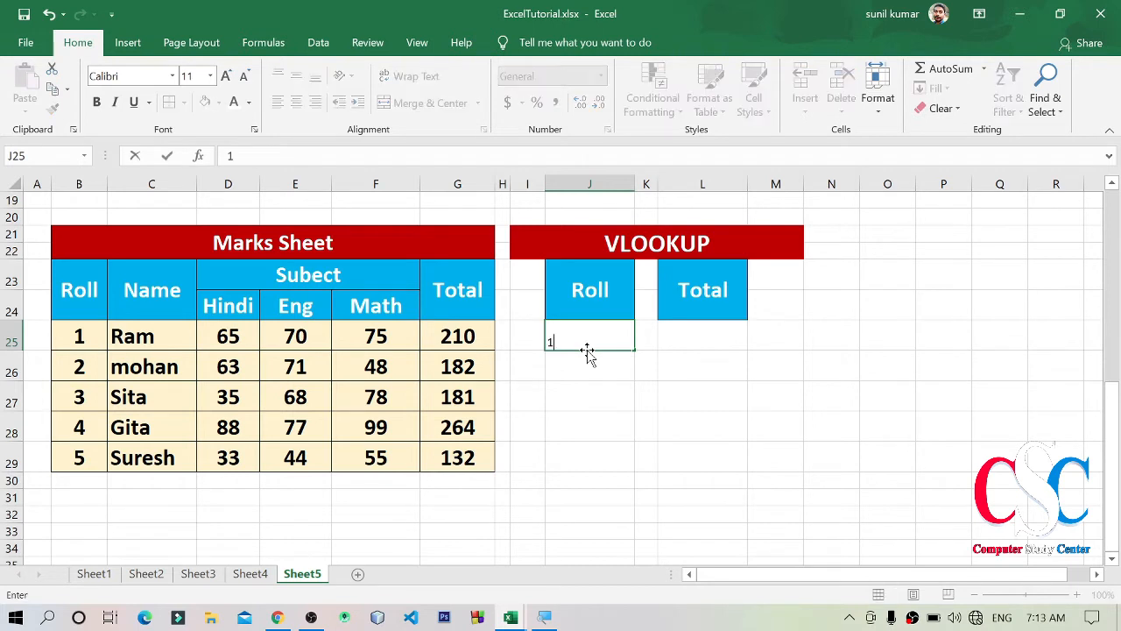
{"action": "left_click", "coordinate": [773, 348]}
{"action": "left_click", "coordinate": [573, 345]}
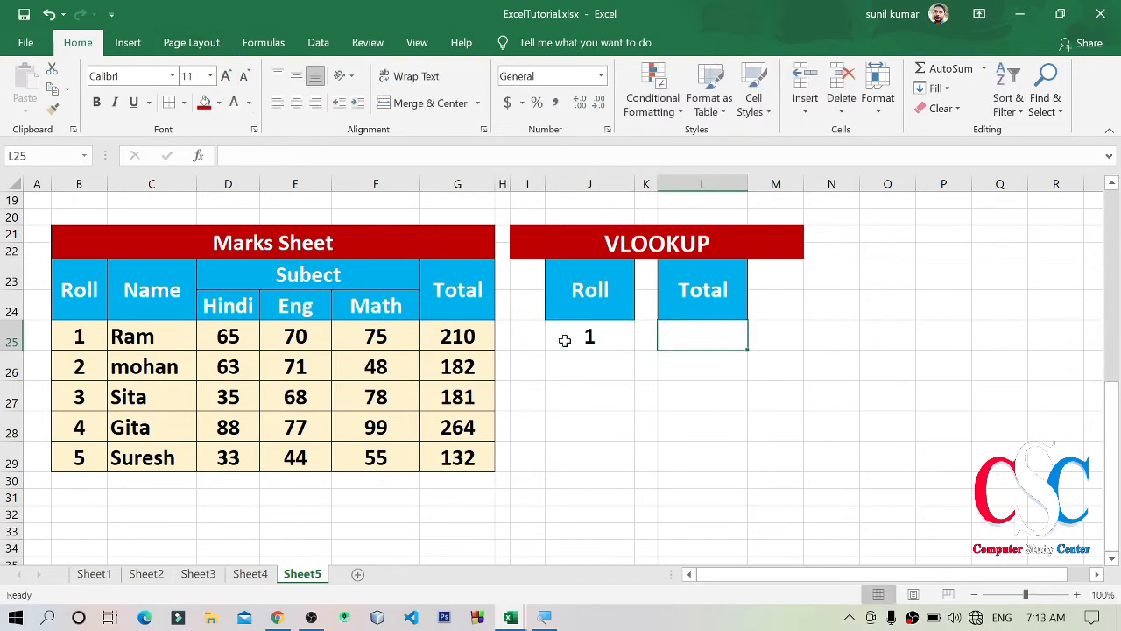
{"action": "left_click", "coordinate": [563, 342]}
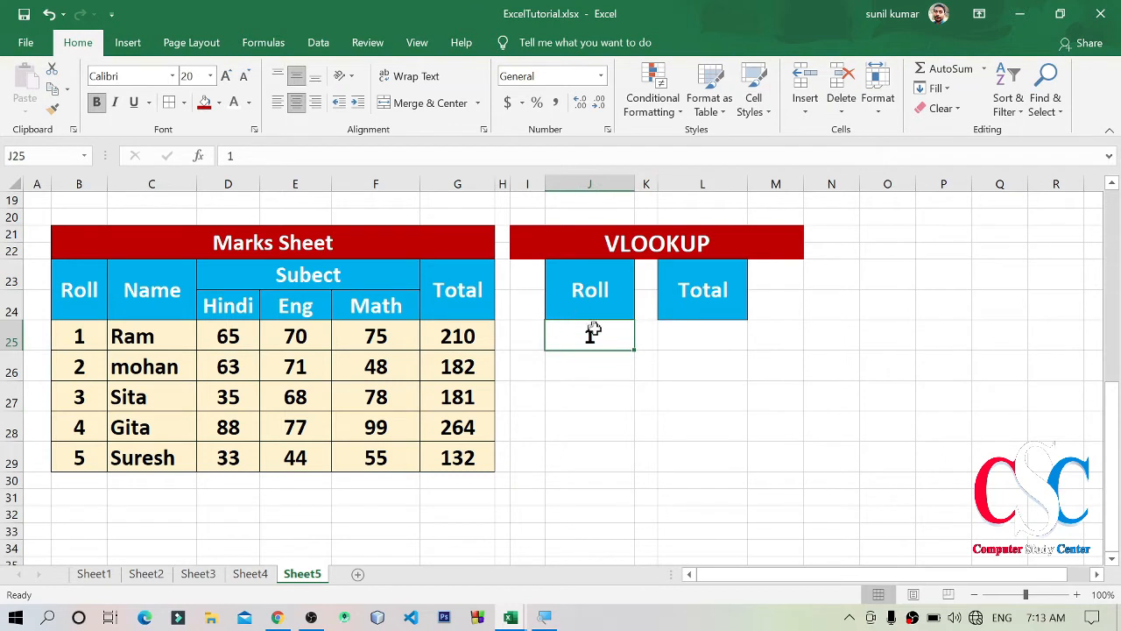
Step: Copy the formatting of the roll number cell J25 onto the empty Total cell L25 with Format Painter
{"action": "left_click", "coordinate": [703, 341]}
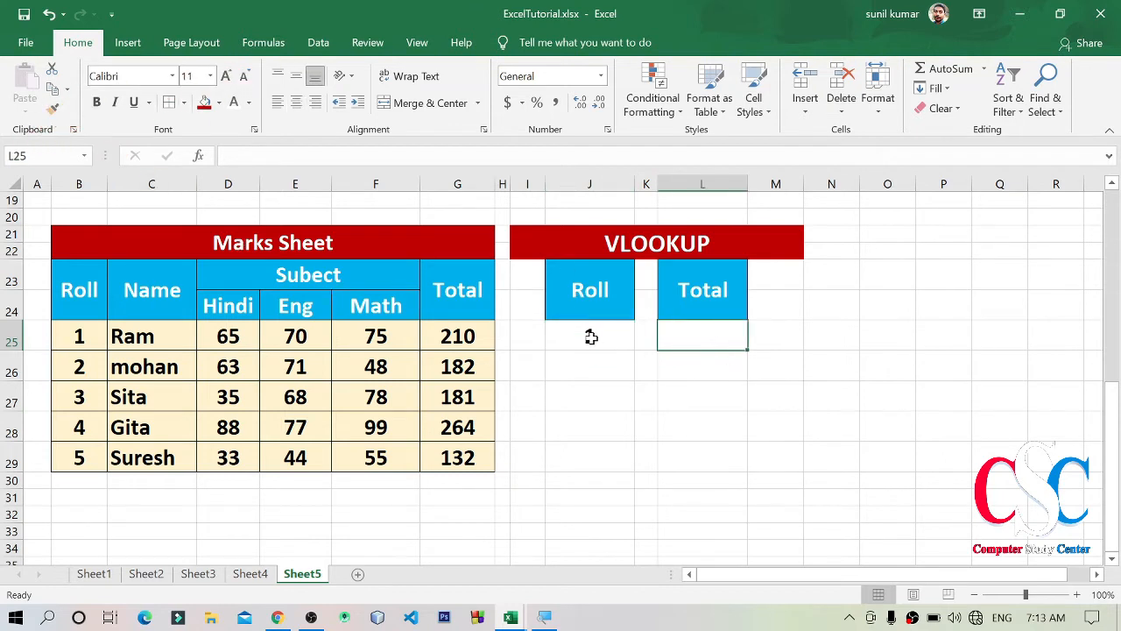
{"action": "left_click", "coordinate": [588, 340]}
{"action": "left_click", "coordinate": [53, 108]}
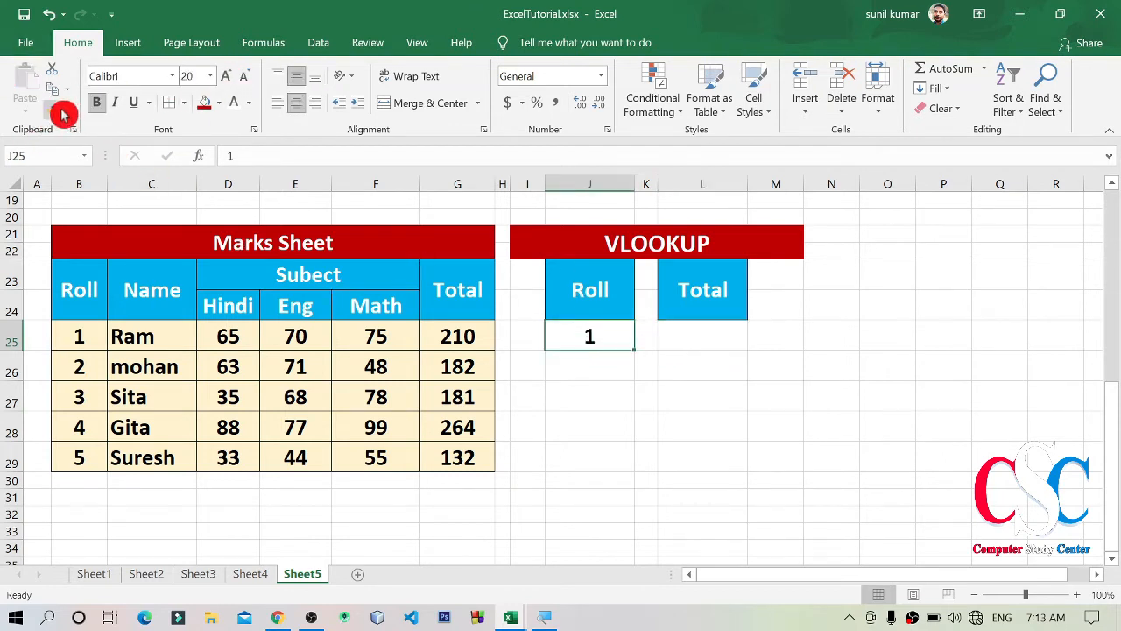
{"action": "left_click", "coordinate": [704, 341]}
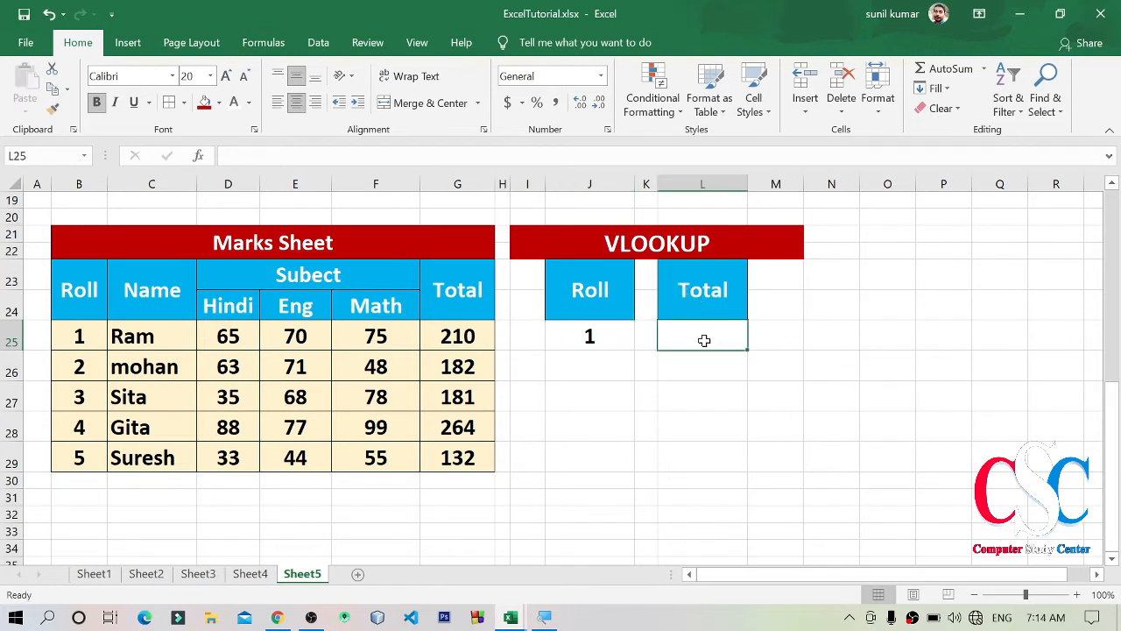
{"action": "type", "text": "="}
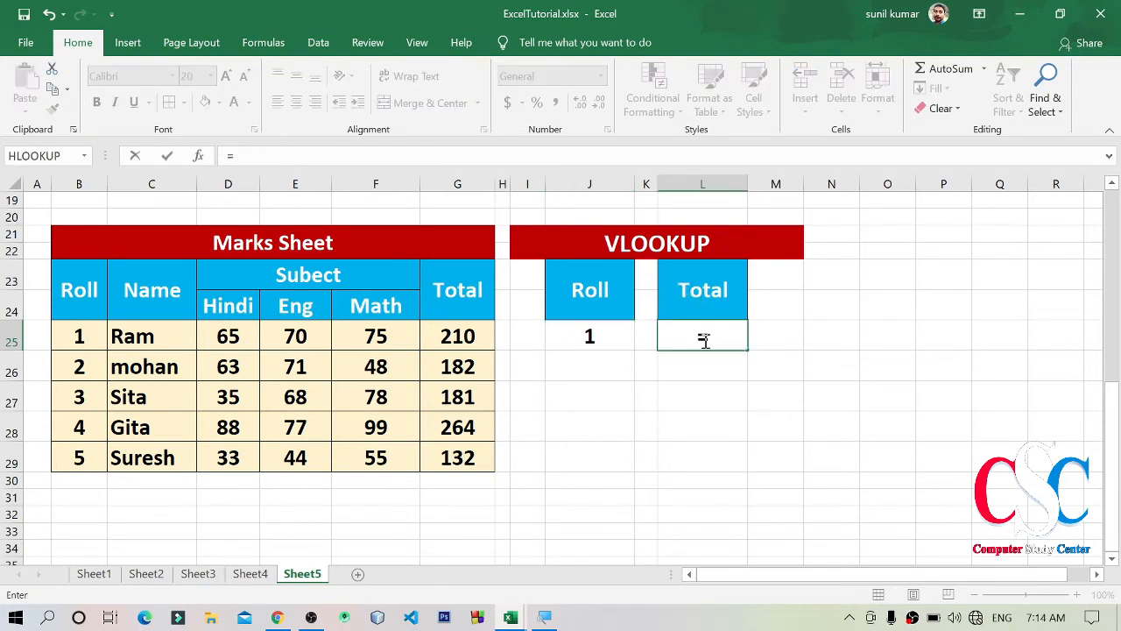
{"action": "left_click_drag", "start_coordinate": [390, 243], "coordinate": [375, 470]}
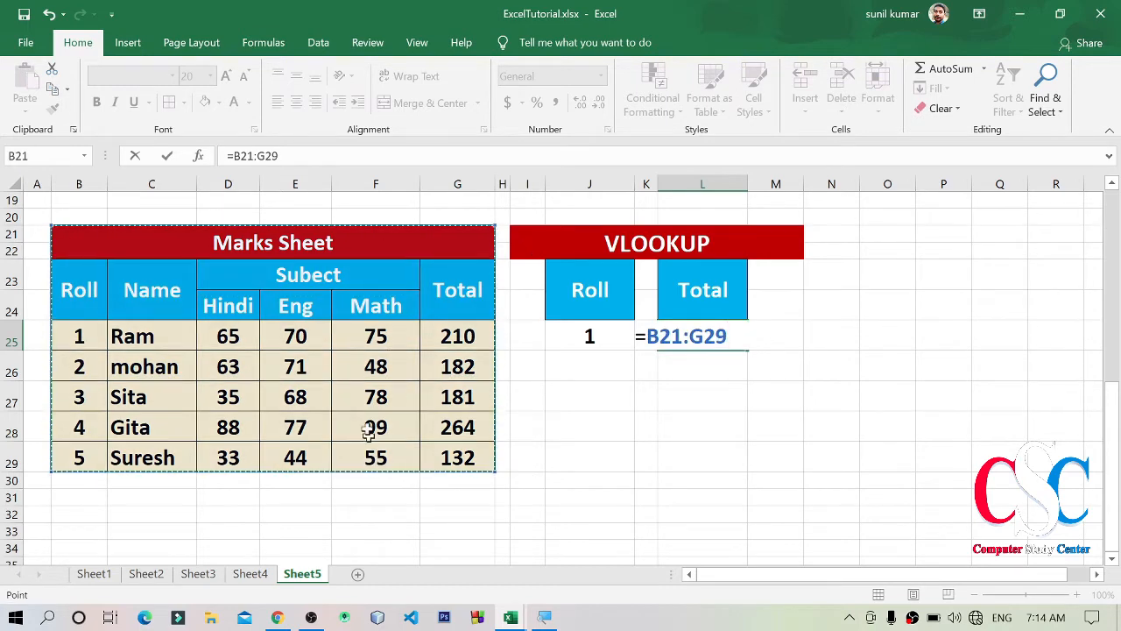
{"action": "key", "text": "Escape"}
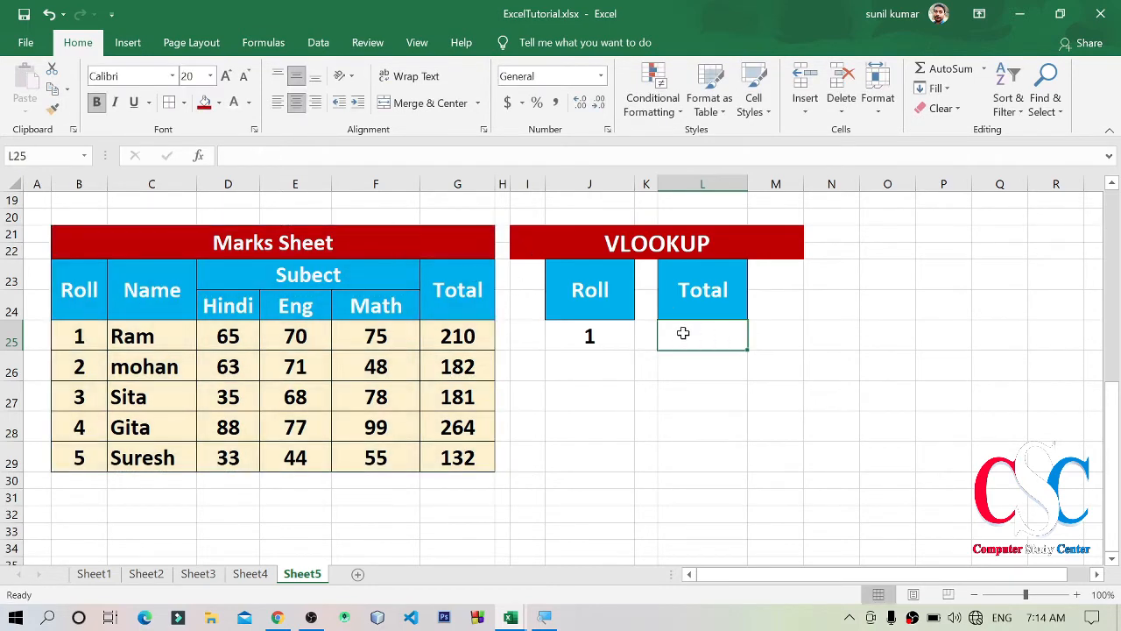
Step: Enter the formula =VLOOKUP(J25,B23:G29,6) in L25 to look up the total marks for the roll number
{"action": "type", "text": "="}
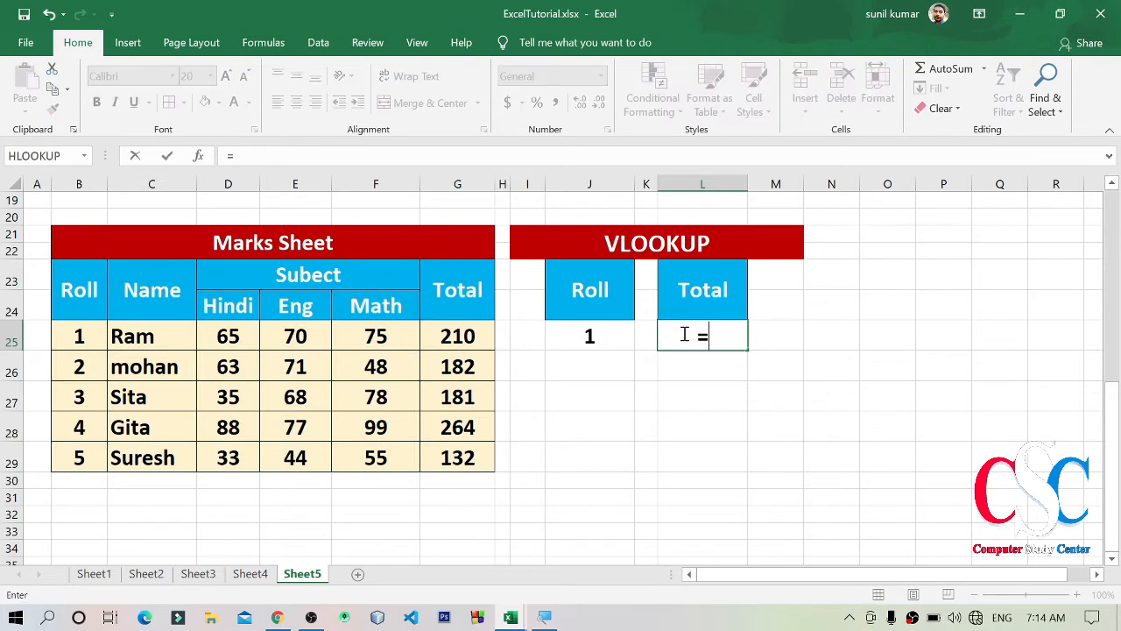
{"action": "type", "text": "vl"}
{"action": "key", "text": "Tab"}
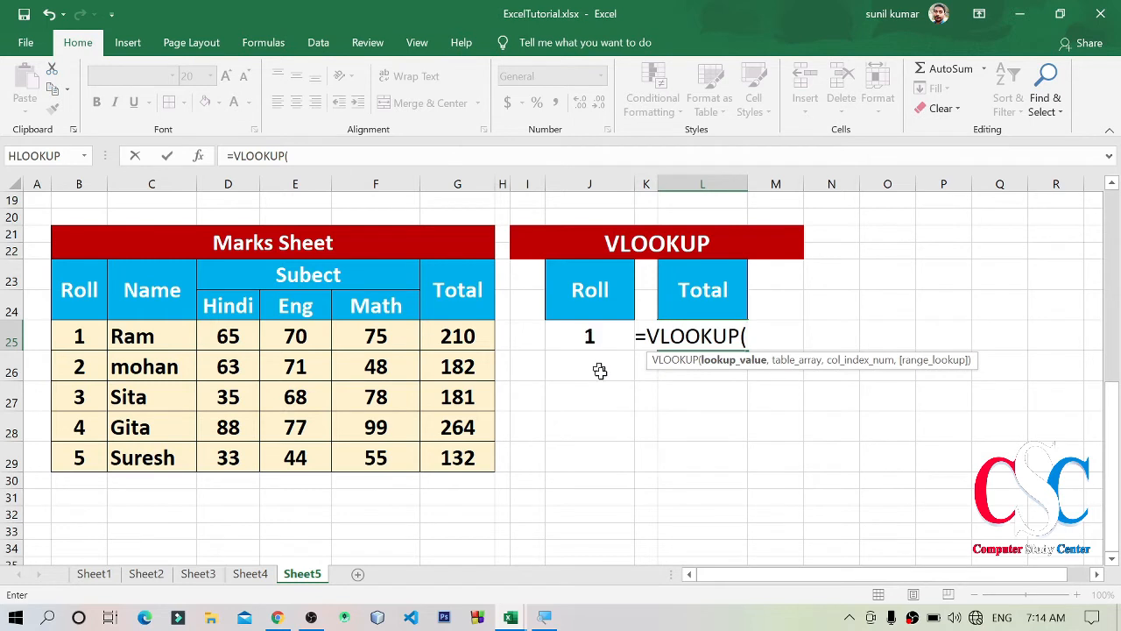
{"action": "left_click", "coordinate": [590, 342]}
{"action": "type", "text": ","}
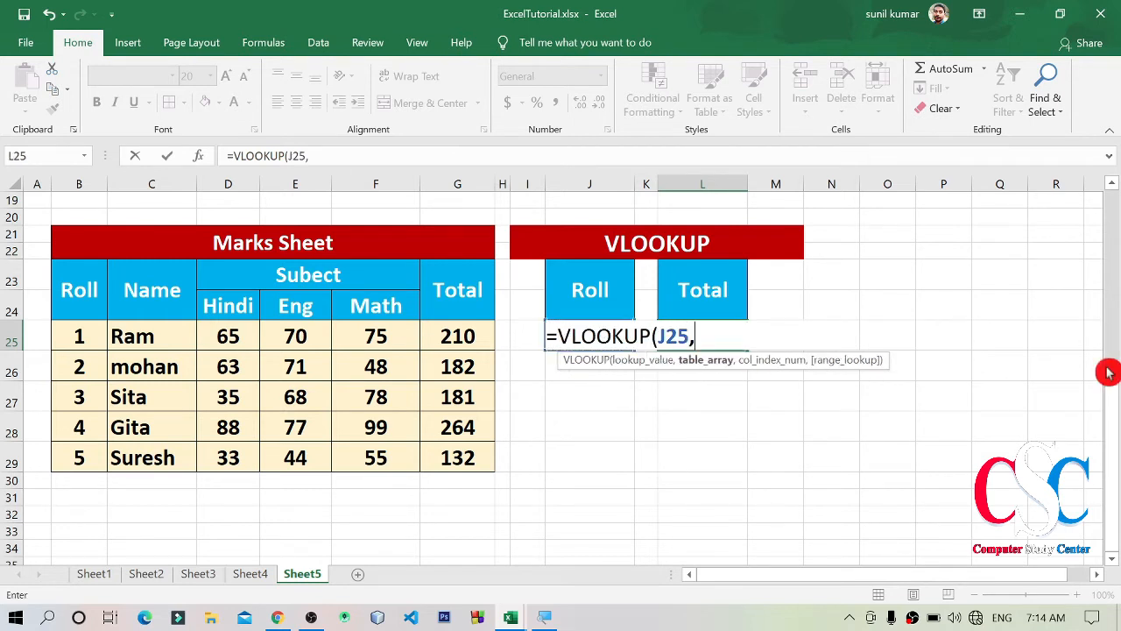
{"action": "left_click_drag", "start_coordinate": [80, 320], "coordinate": [468, 458]}
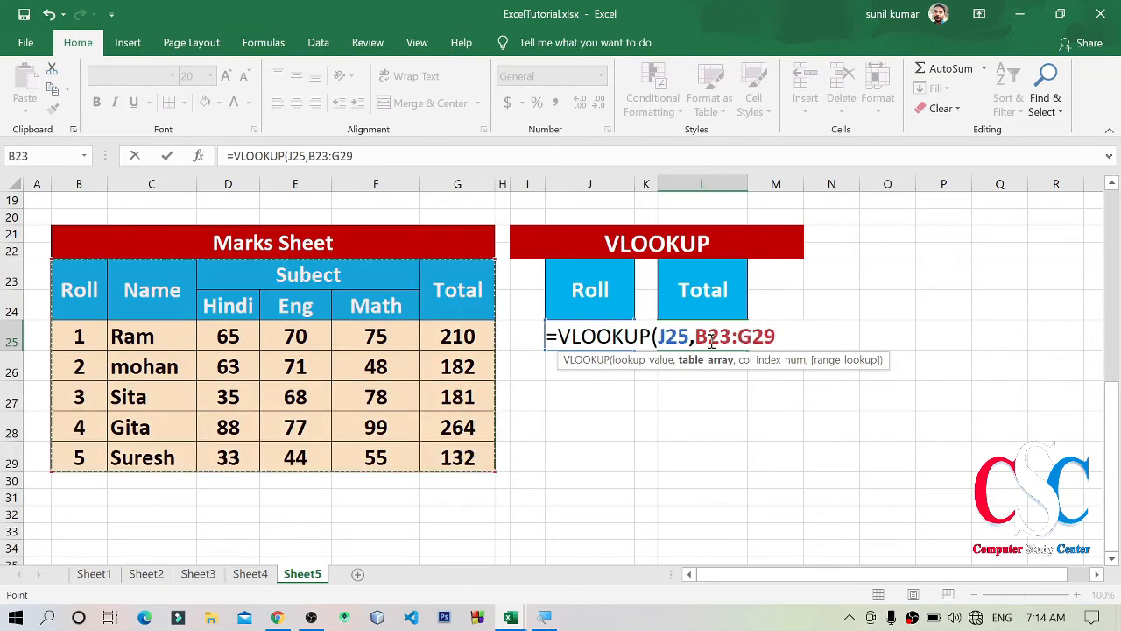
{"action": "type", "text": ","}
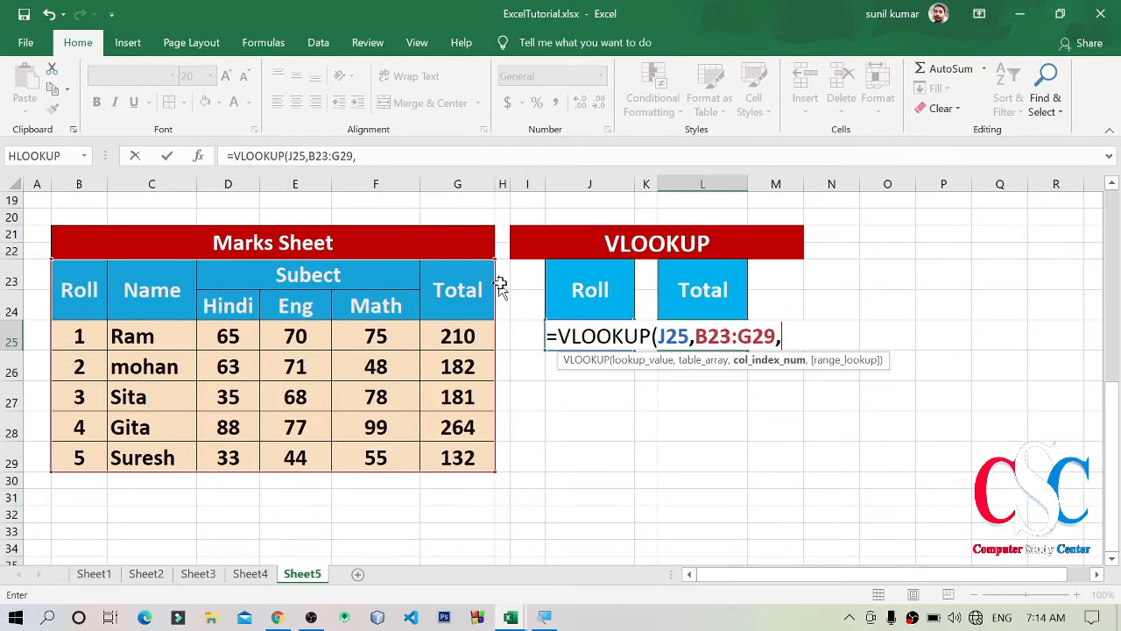
{"action": "type", "text": "6)"}
{"action": "key", "text": "Return"}
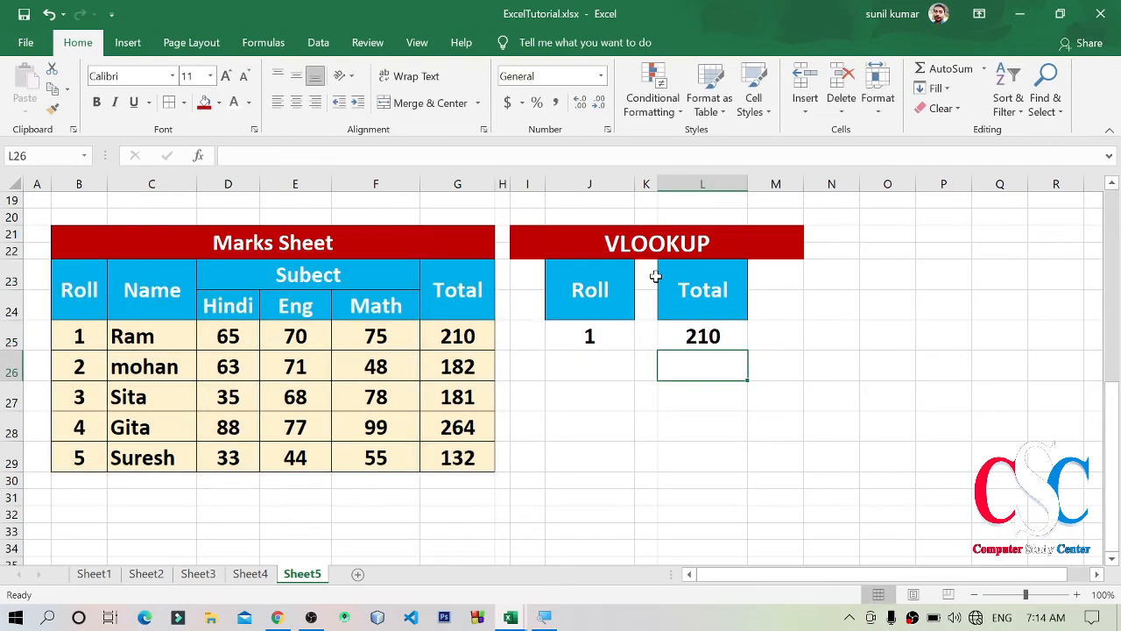
Step: Set the roll number in J25 to 4 to test the total marks lookup
{"action": "left_click", "coordinate": [601, 332]}
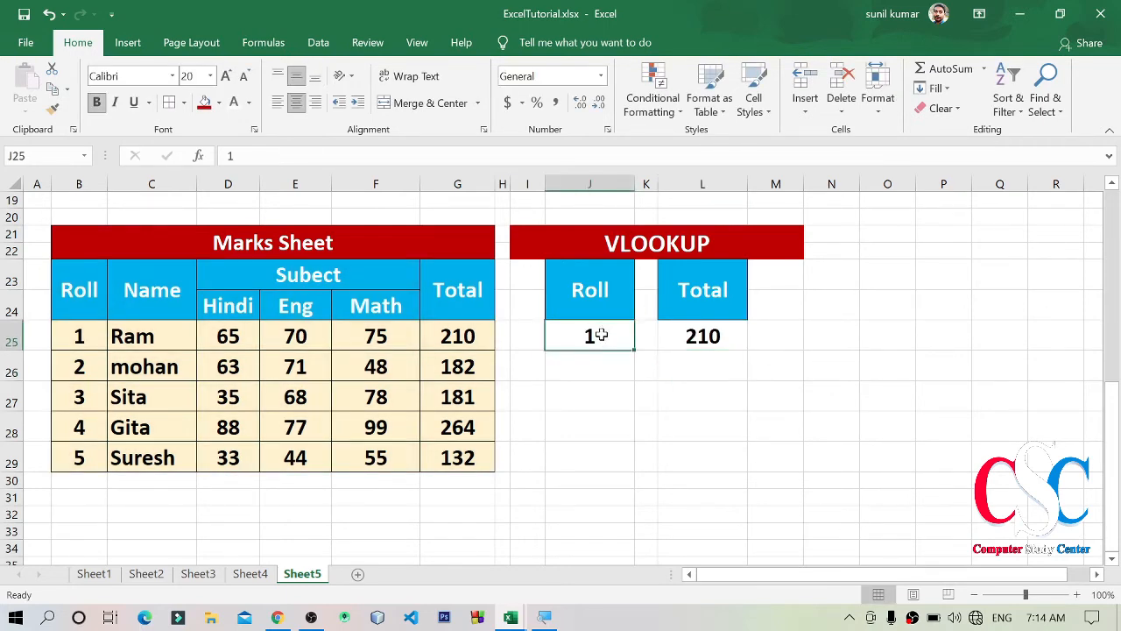
{"action": "left_click", "coordinate": [704, 347]}
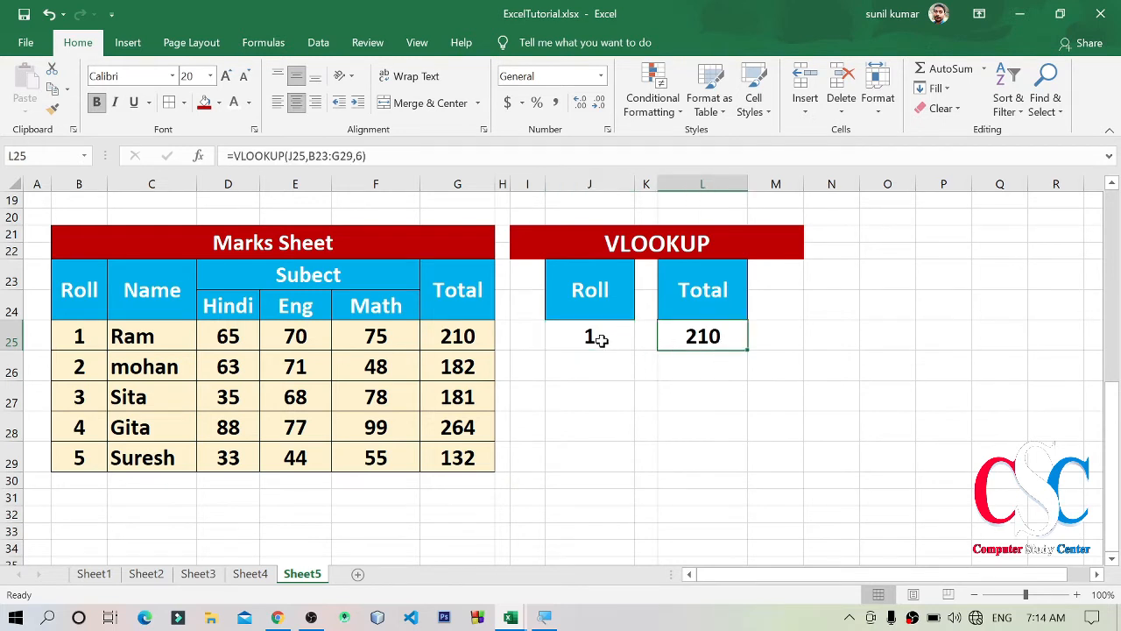
{"action": "left_click", "coordinate": [599, 338]}
{"action": "type", "text": "4"}
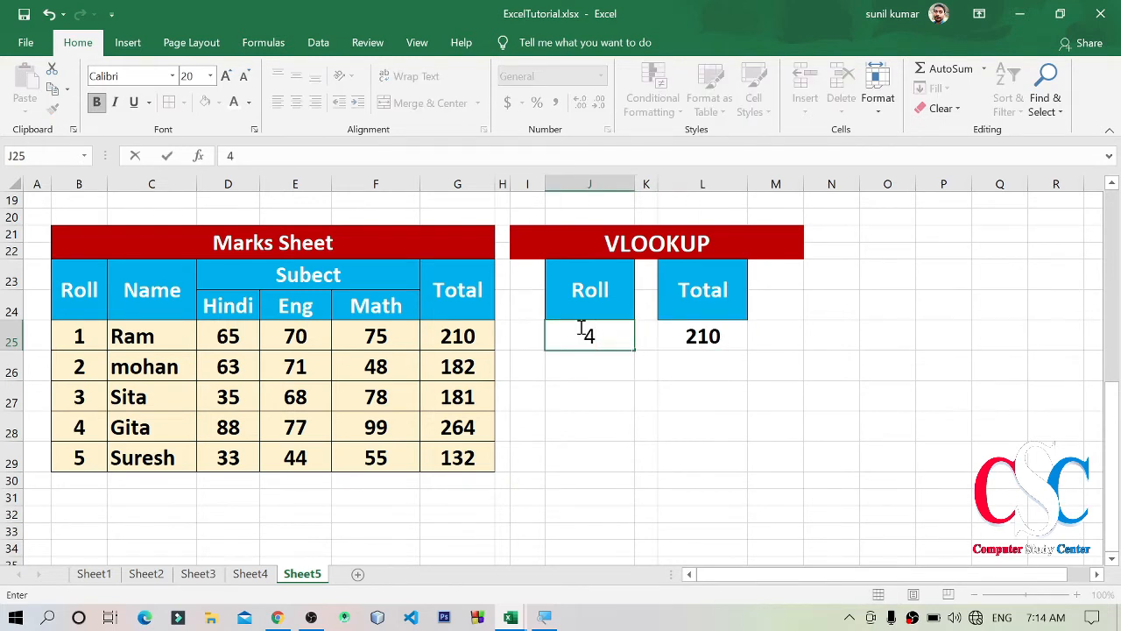
{"action": "key", "text": "Return"}
Step: Compare the Total result in L25 with the roll 4 row's total, and highlight the whole Marks Sheet table
{"action": "left_click", "coordinate": [736, 342]}
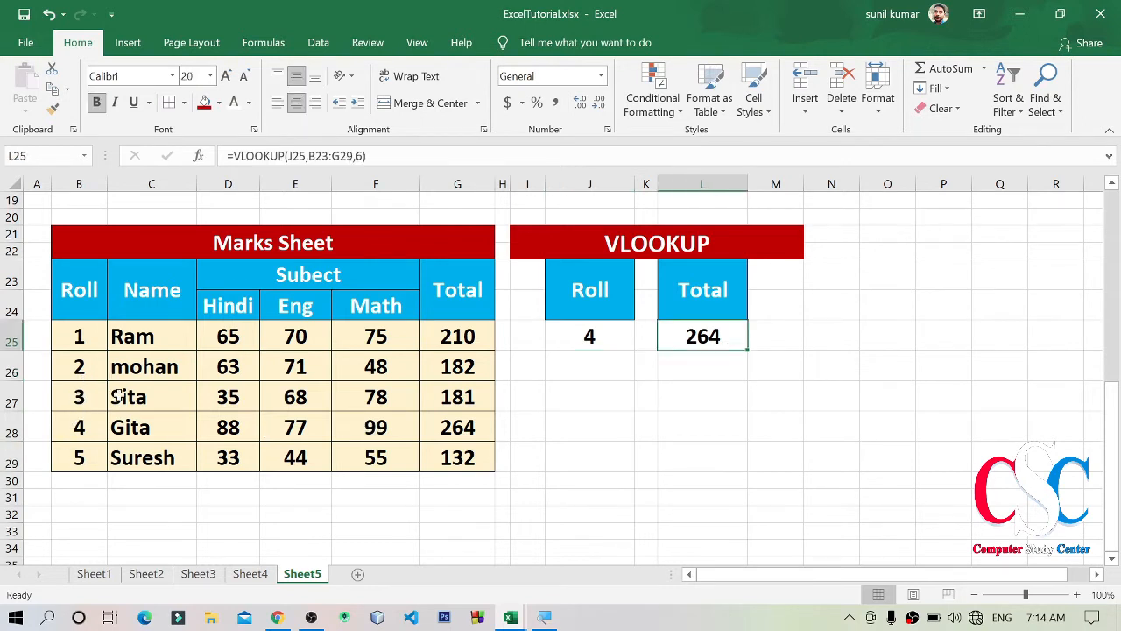
{"action": "left_click", "coordinate": [474, 426]}
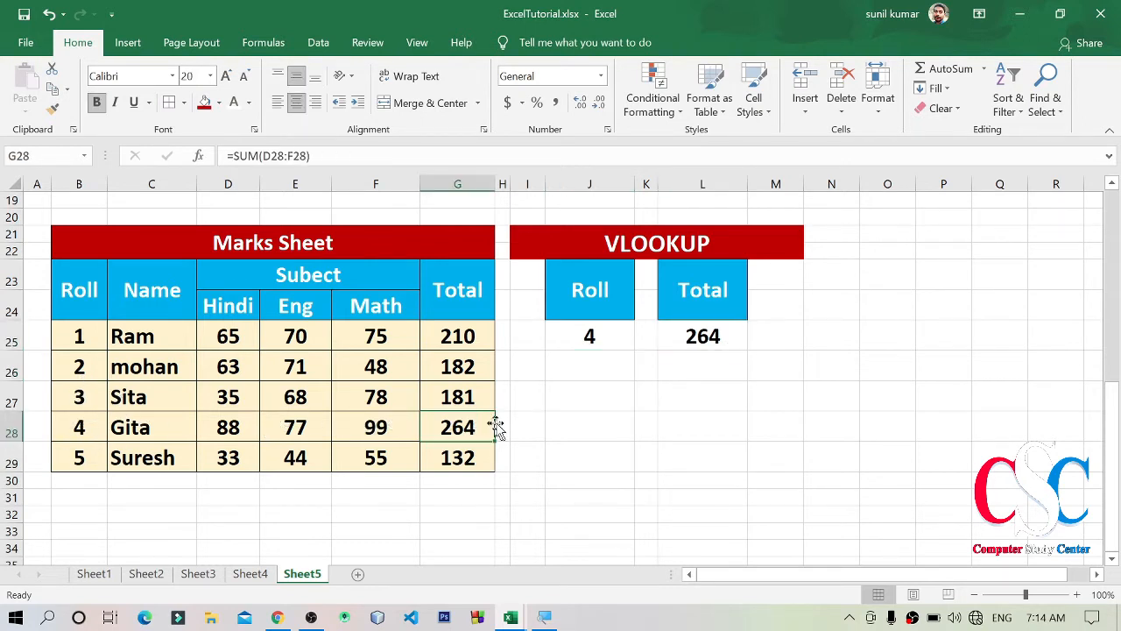
{"action": "left_click", "coordinate": [676, 405]}
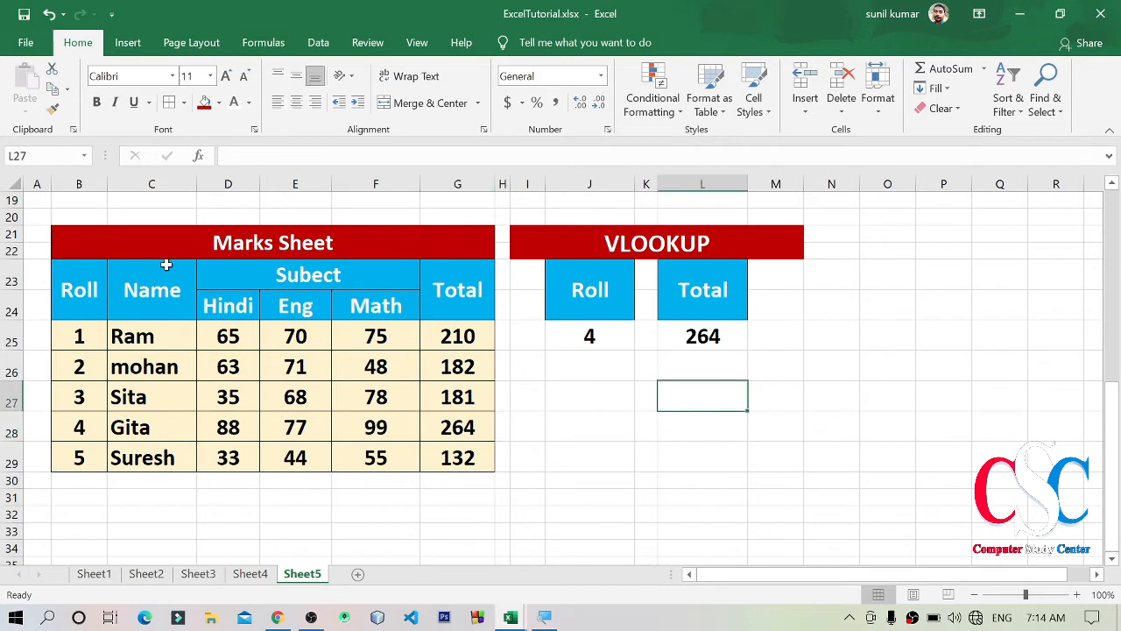
{"action": "left_click", "coordinate": [689, 330]}
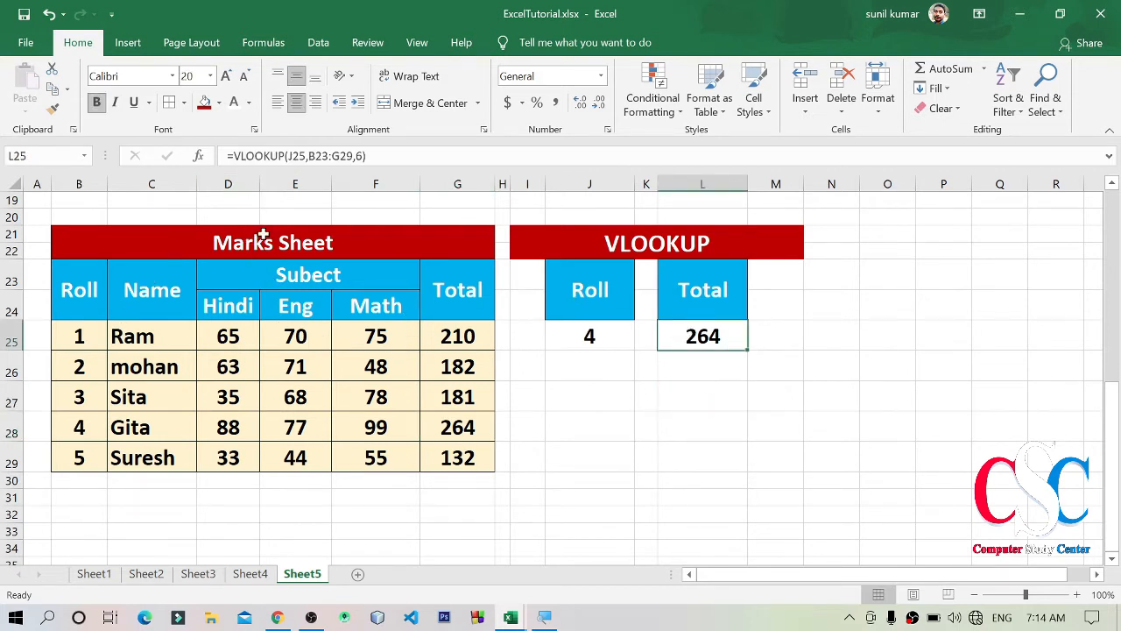
{"action": "left_click_drag", "start_coordinate": [254, 243], "coordinate": [237, 463]}
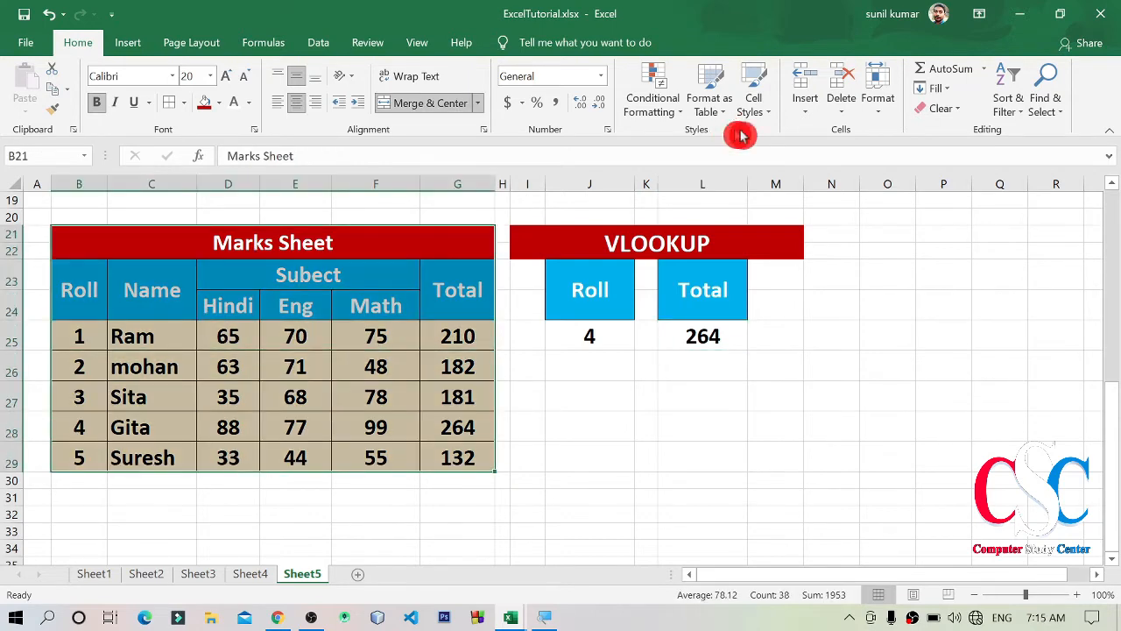
Step: Hide columns B to G, which hold the selected Marks Sheet table
{"action": "left_click", "coordinate": [878, 98]}
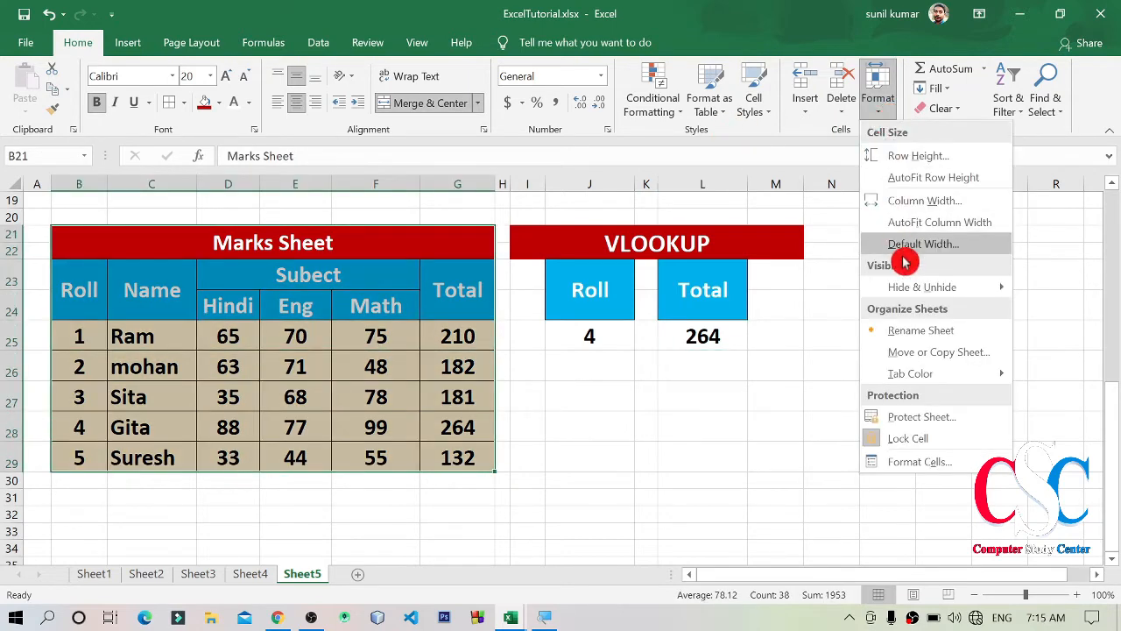
{"action": "mouse_move", "coordinate": [987, 292]}
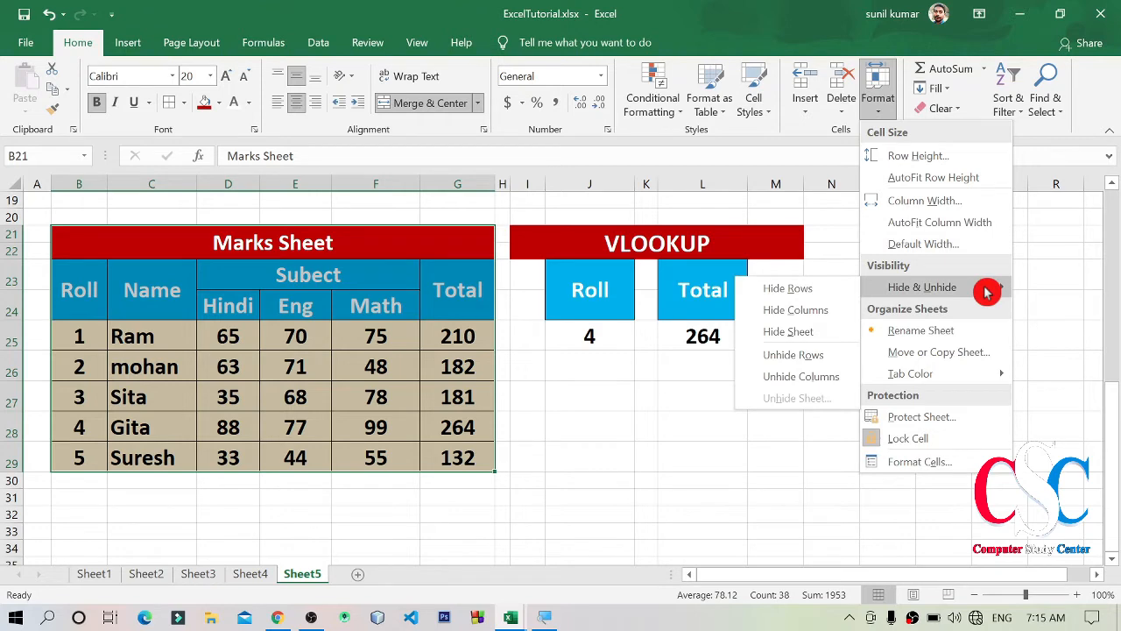
{"action": "left_click", "coordinate": [823, 311]}
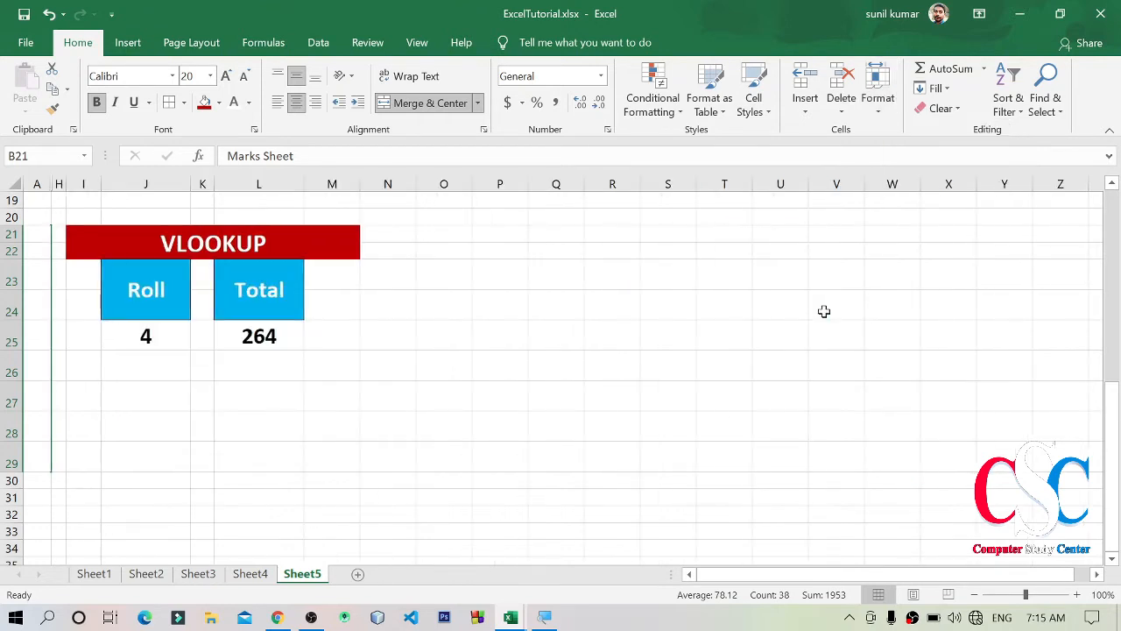
{"action": "scroll", "coordinate": [823, 311], "scroll_direction": "up", "scroll_amount": 1}
{"action": "left_click", "coordinate": [458, 353]}
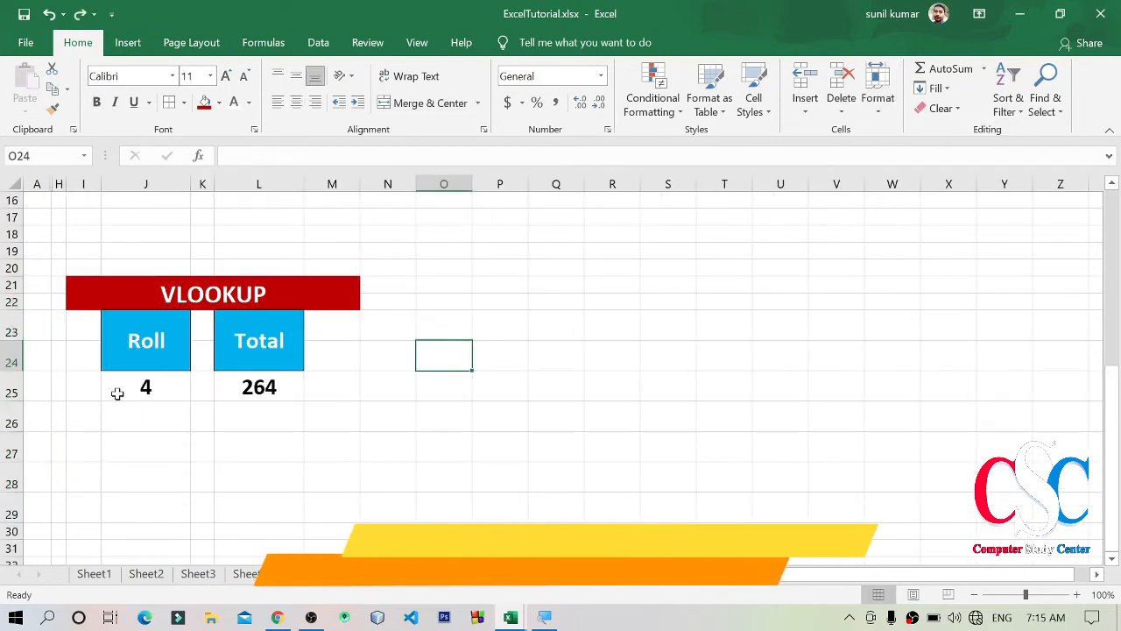
Step: Test the total marks lookup by setting the roll number in J25 to 5 and then to 3
{"action": "left_click", "coordinate": [117, 393]}
{"action": "type", "text": "6"}
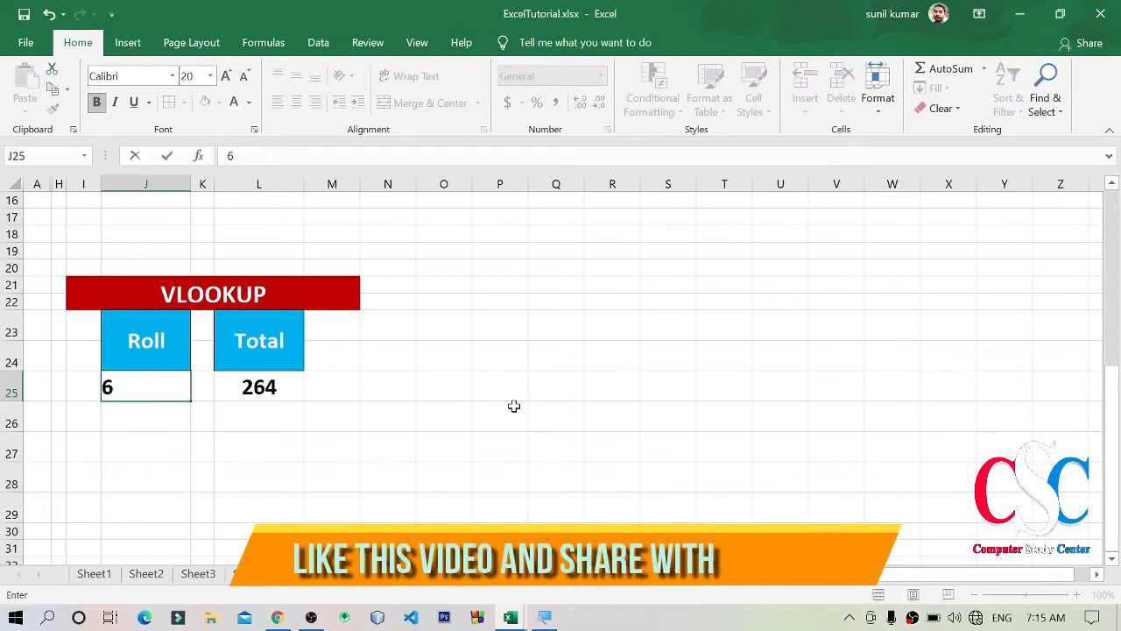
{"action": "key", "text": "BackSpace"}
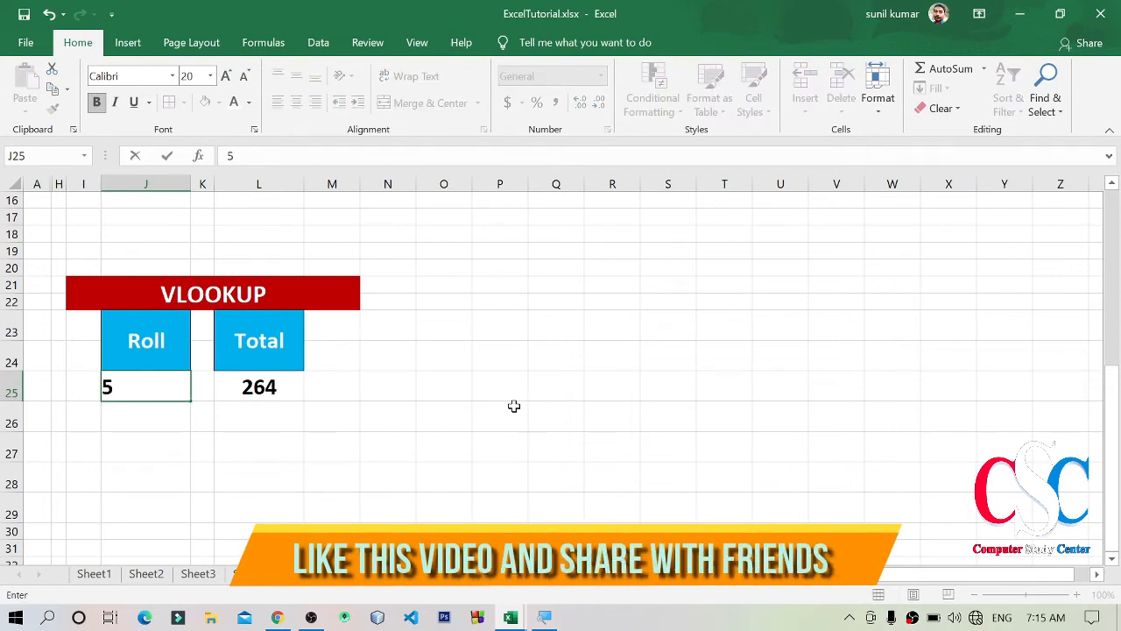
{"action": "key", "text": "Return"}
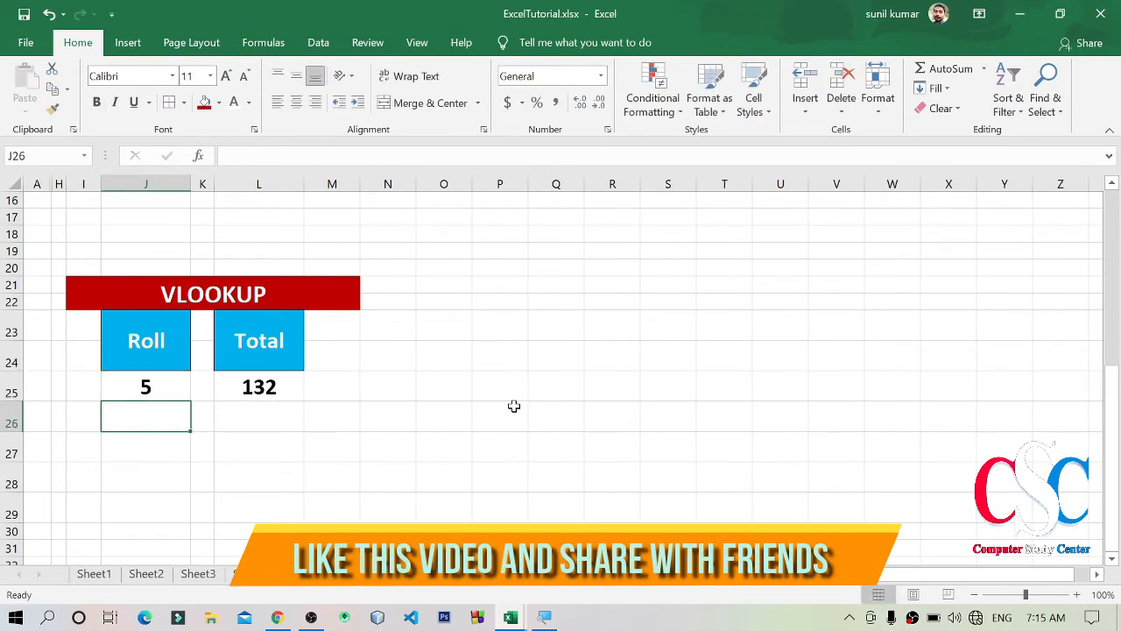
{"action": "left_click", "coordinate": [162, 393]}
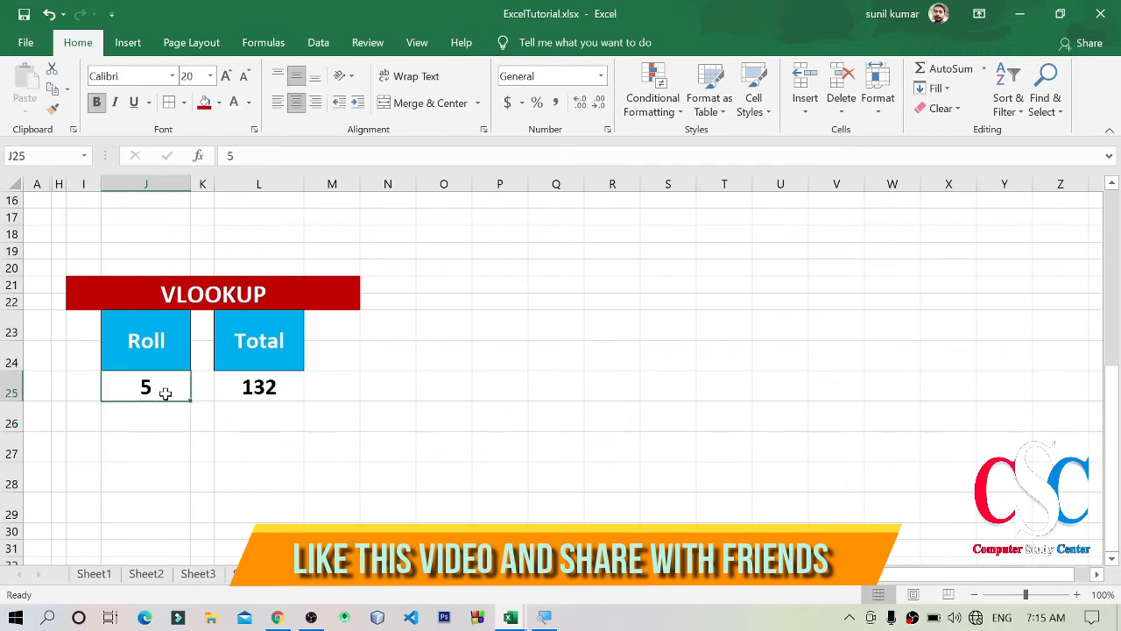
{"action": "type", "text": "3"}
{"action": "key", "text": "Return"}
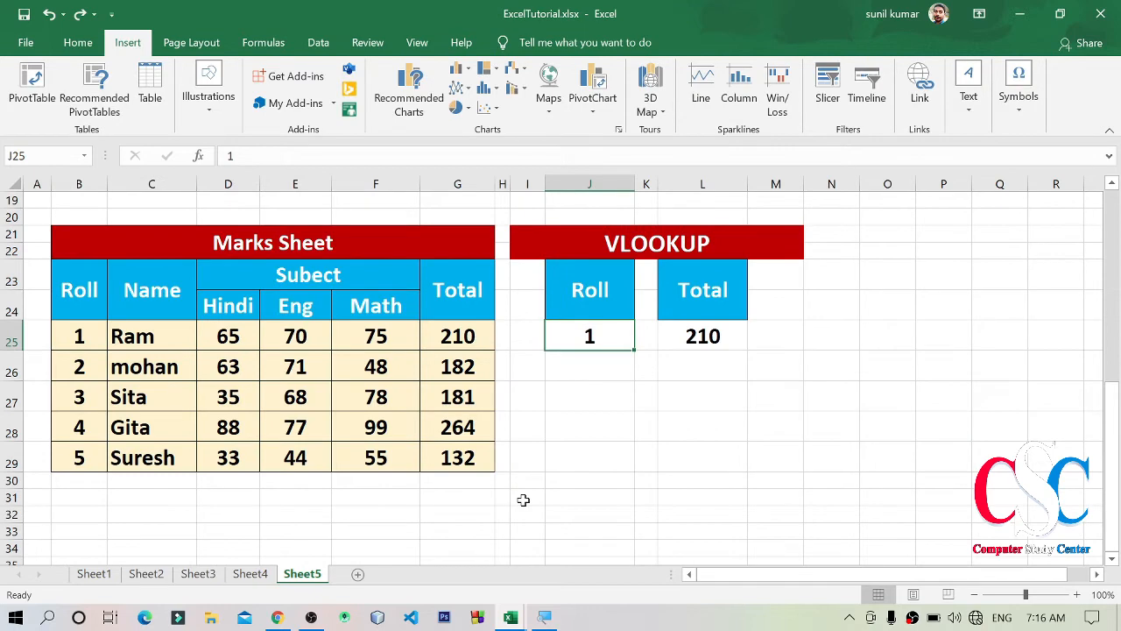
Step: Copy the whole Employee Table in D3:G12, including its title and headers
{"action": "scroll", "coordinate": [523, 499], "scroll_direction": "up", "scroll_amount": 6}
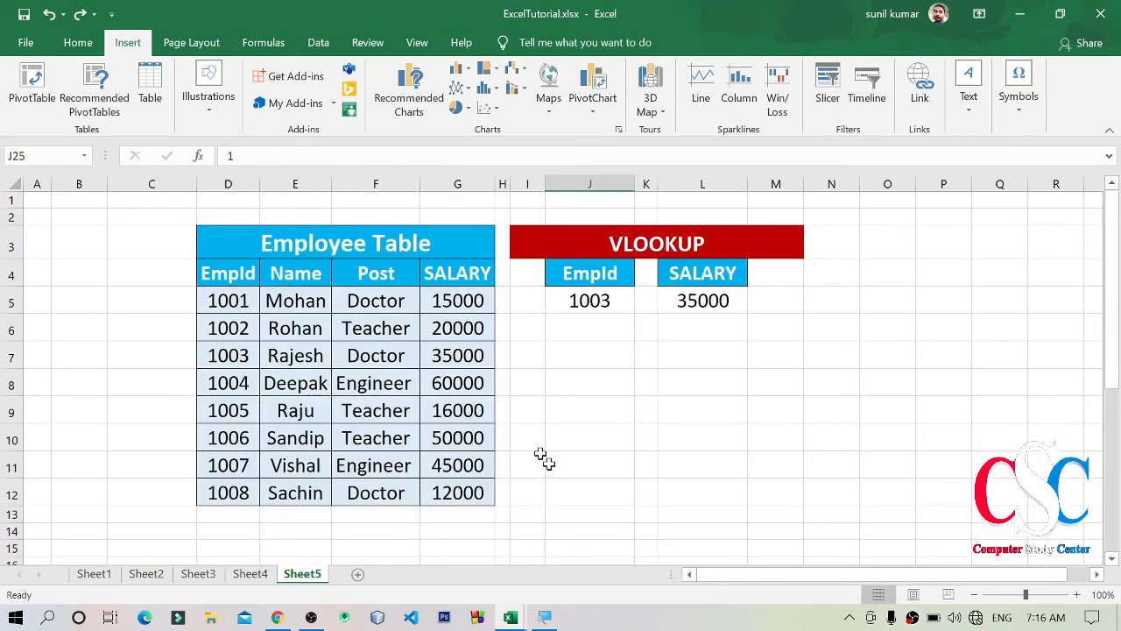
{"action": "left_click_drag", "start_coordinate": [366, 237], "coordinate": [331, 492]}
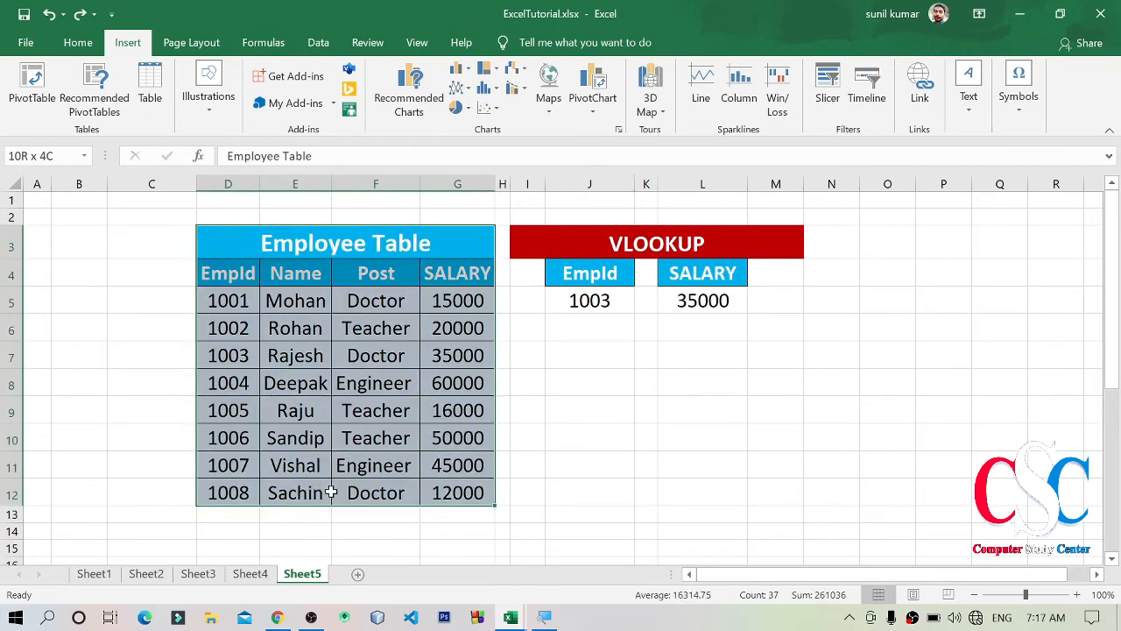
{"action": "key", "text": "ctrl+c"}
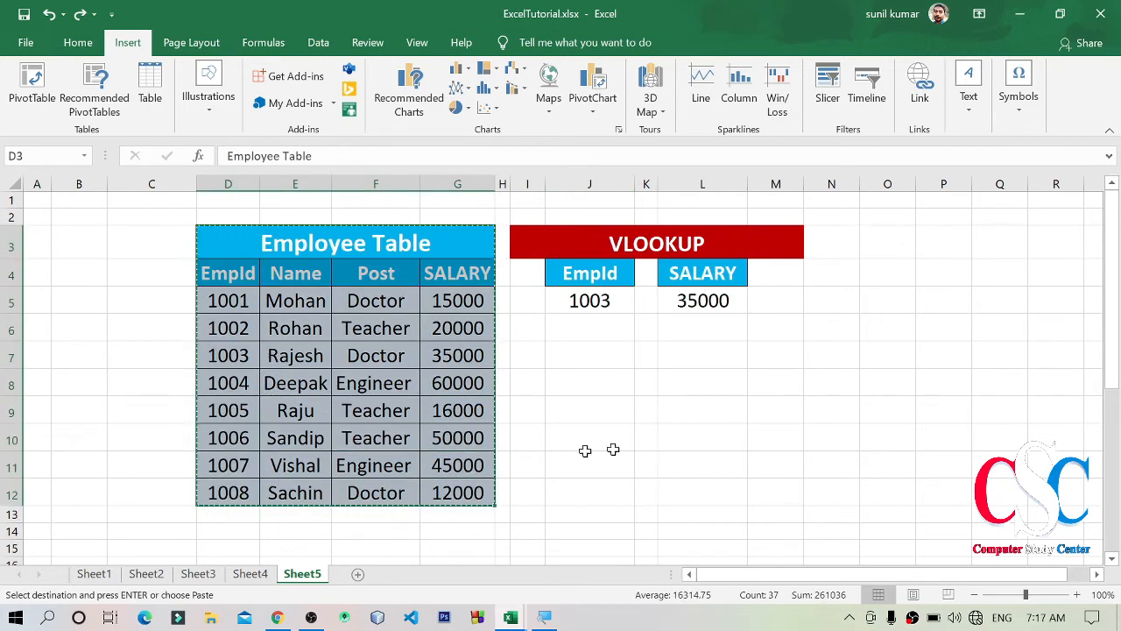
Step: Paste the copied Employee Table transposed at P6 using Paste Special with All and Transpose
{"action": "scroll", "coordinate": [894, 387], "scroll_direction": "down", "scroll_amount": 1}
{"action": "left_click", "coordinate": [1038, 281]}
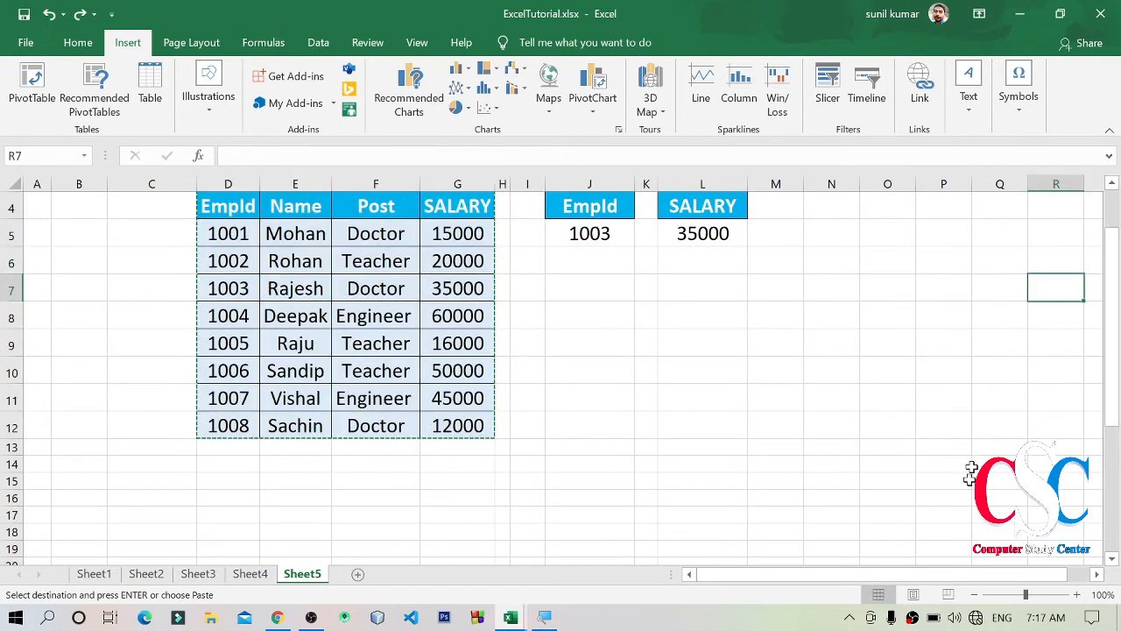
{"action": "left_click_drag", "start_coordinate": [938, 587], "coordinate": [1054, 581]}
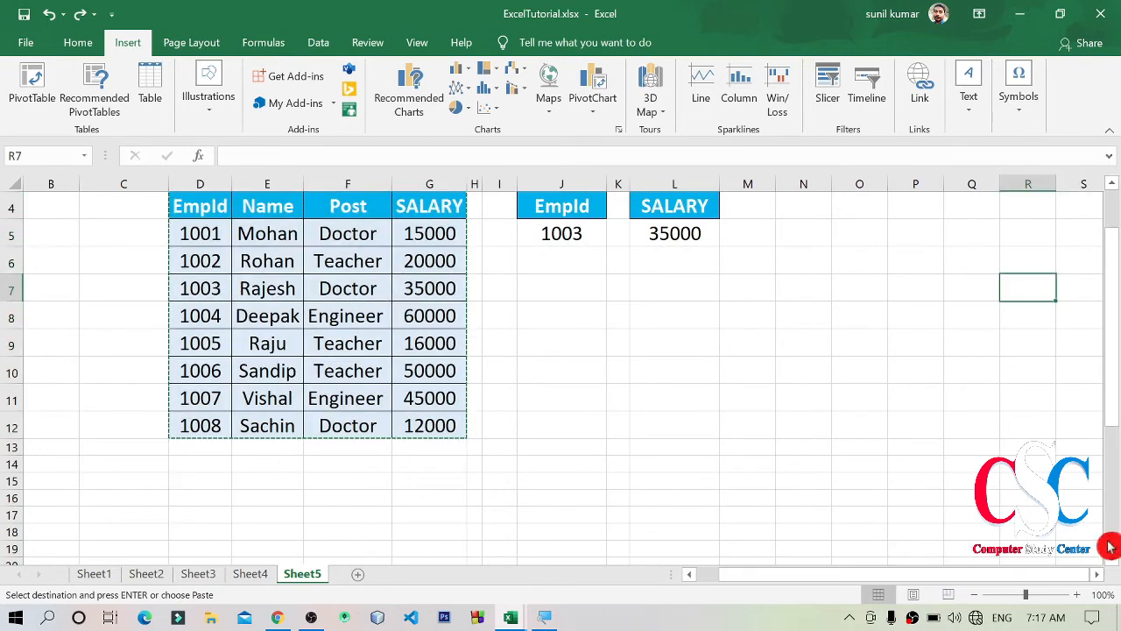
{"action": "key", "text": "Right"}
{"action": "key", "text": "Right"}
{"action": "key", "text": "Right"}
{"action": "key", "text": "Right"}
{"action": "key", "text": "Right"}
{"action": "key", "text": "Right"}
{"action": "key", "text": "Right"}
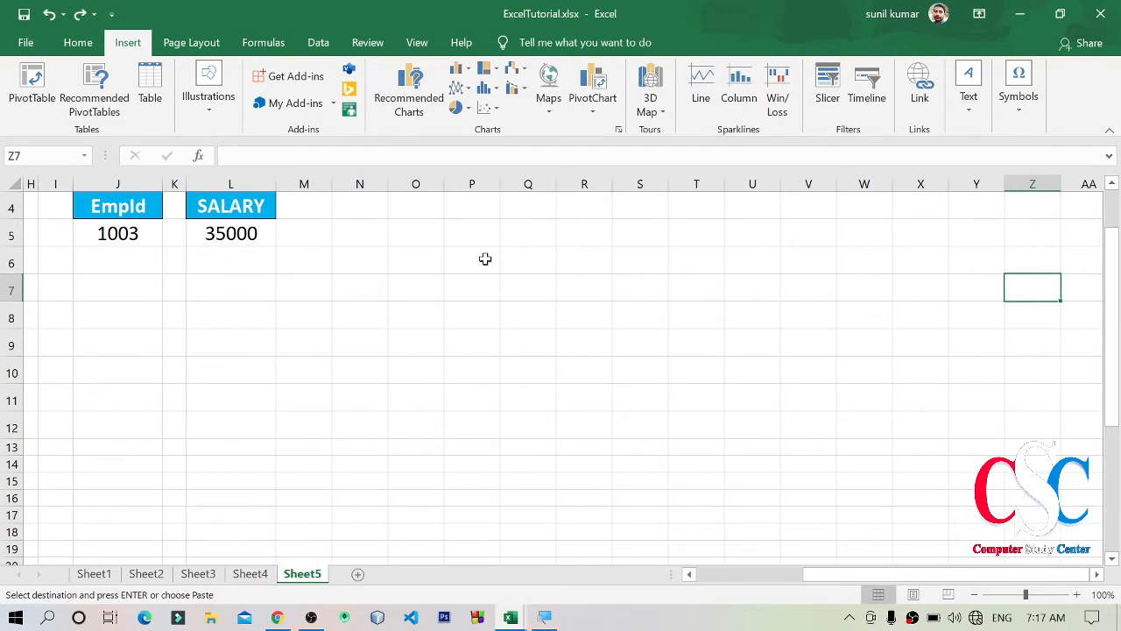
{"action": "left_click", "coordinate": [485, 258]}
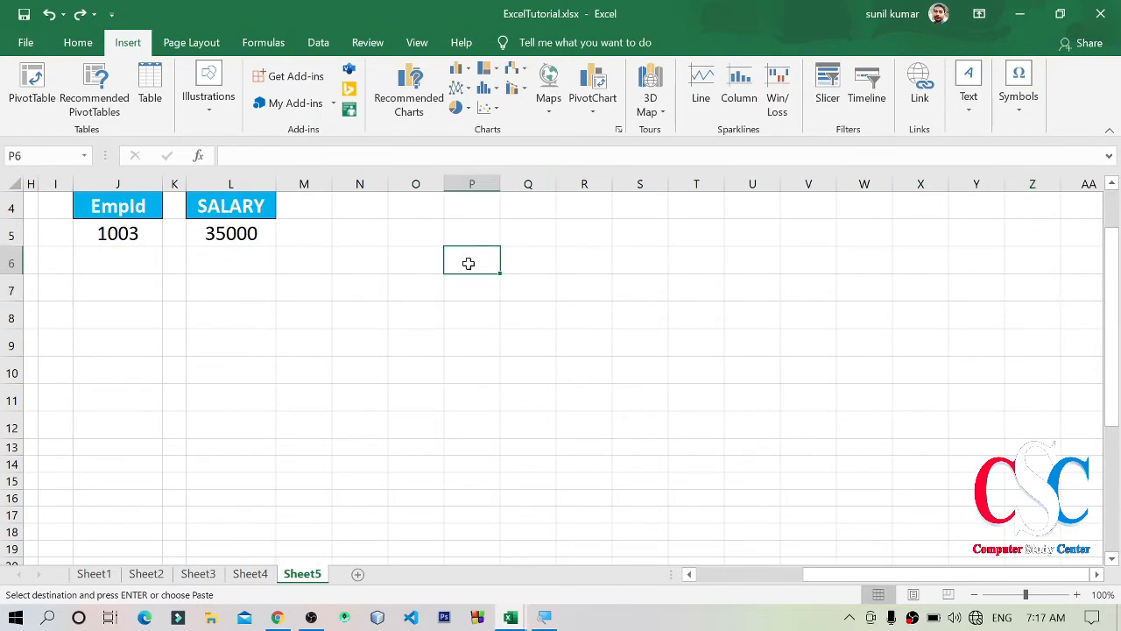
{"action": "key", "text": "alt+h"}
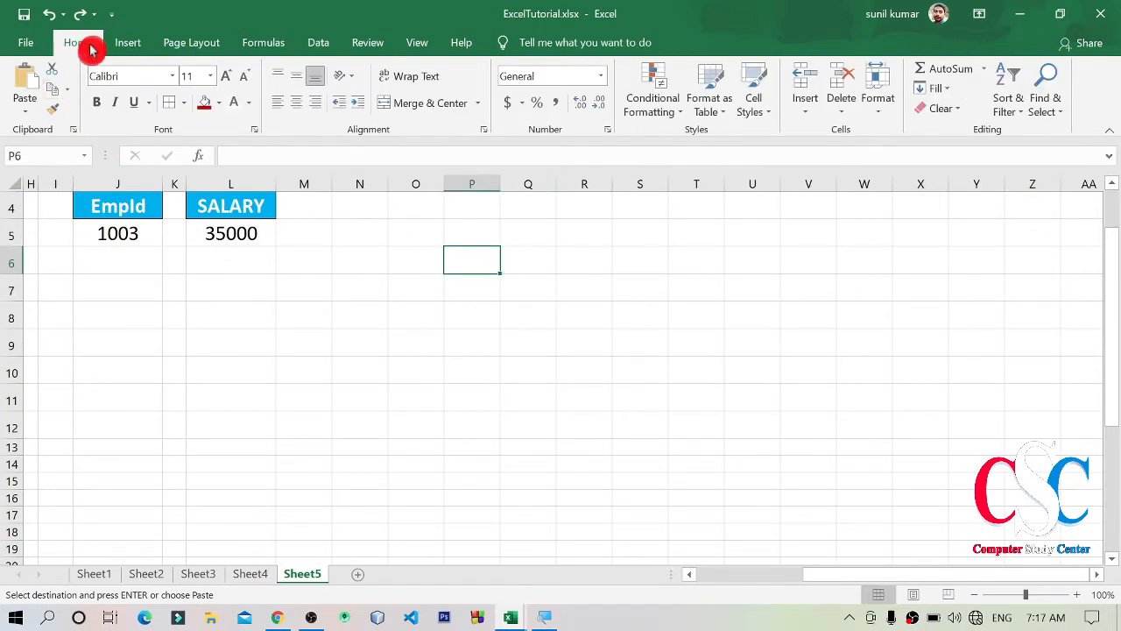
{"action": "left_click", "coordinate": [10, 114]}
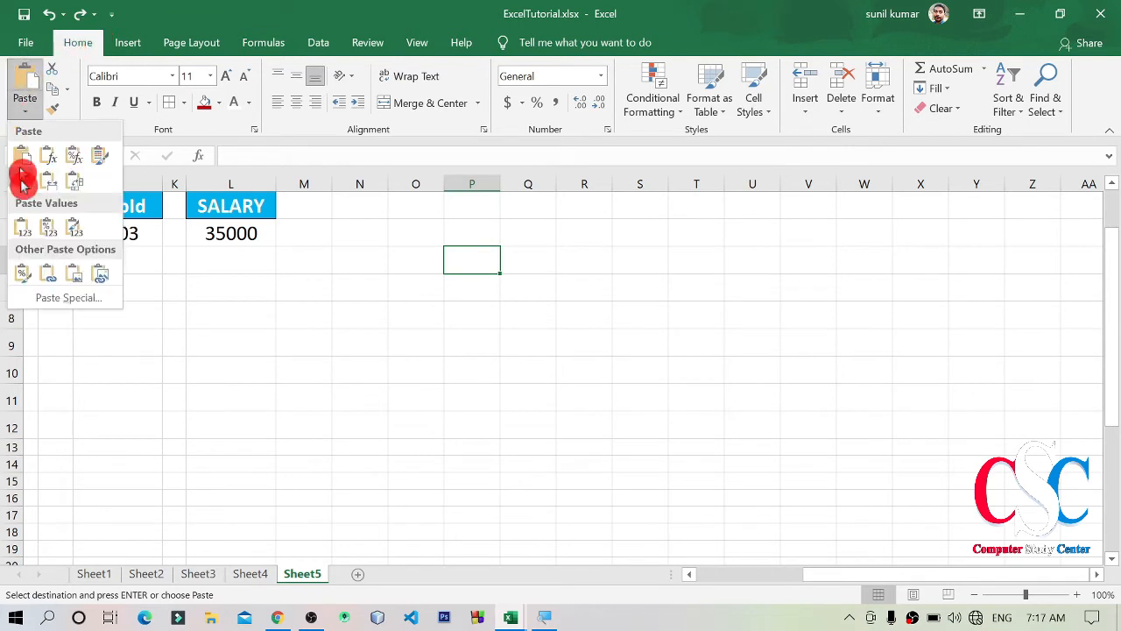
{"action": "left_click", "coordinate": [55, 301]}
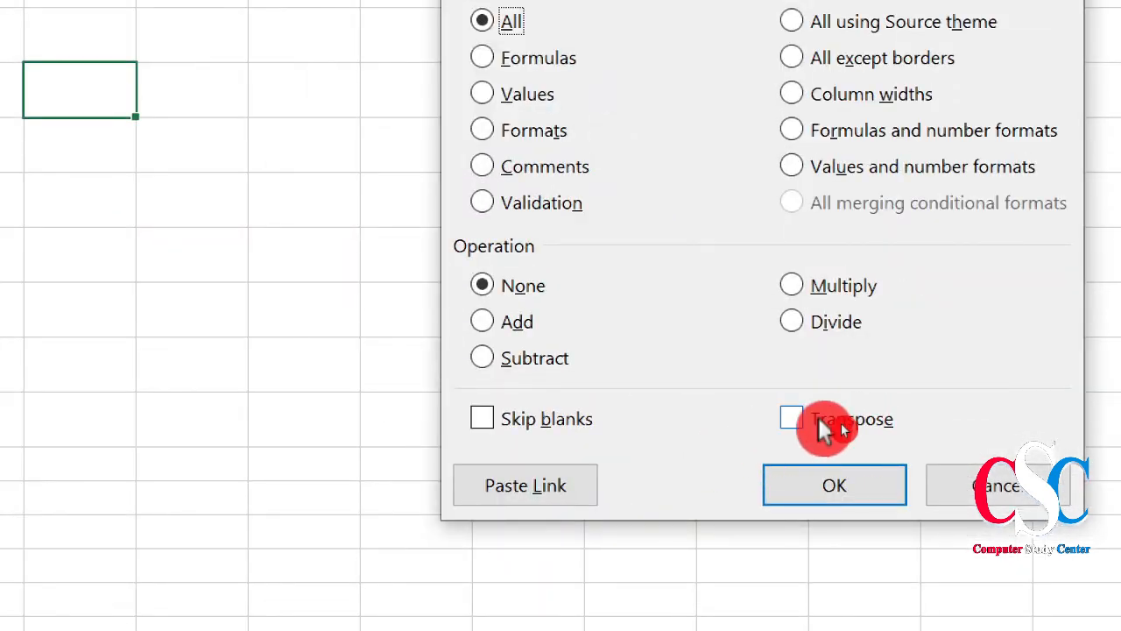
{"action": "left_click", "coordinate": [827, 427]}
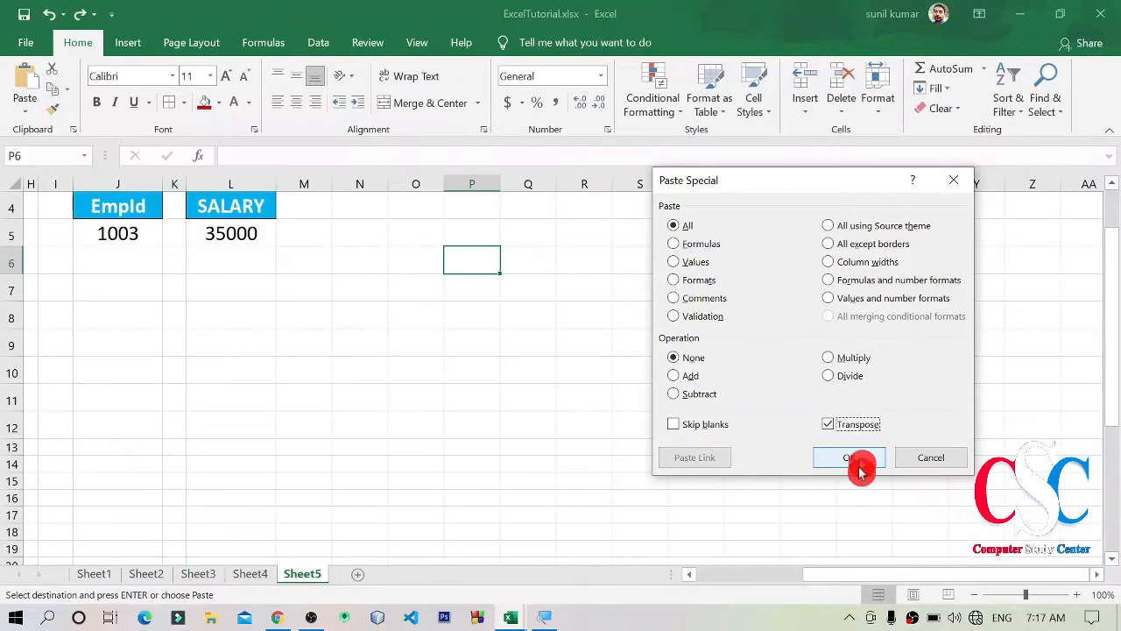
{"action": "left_click", "coordinate": [860, 471]}
{"action": "left_click", "coordinate": [710, 449]}
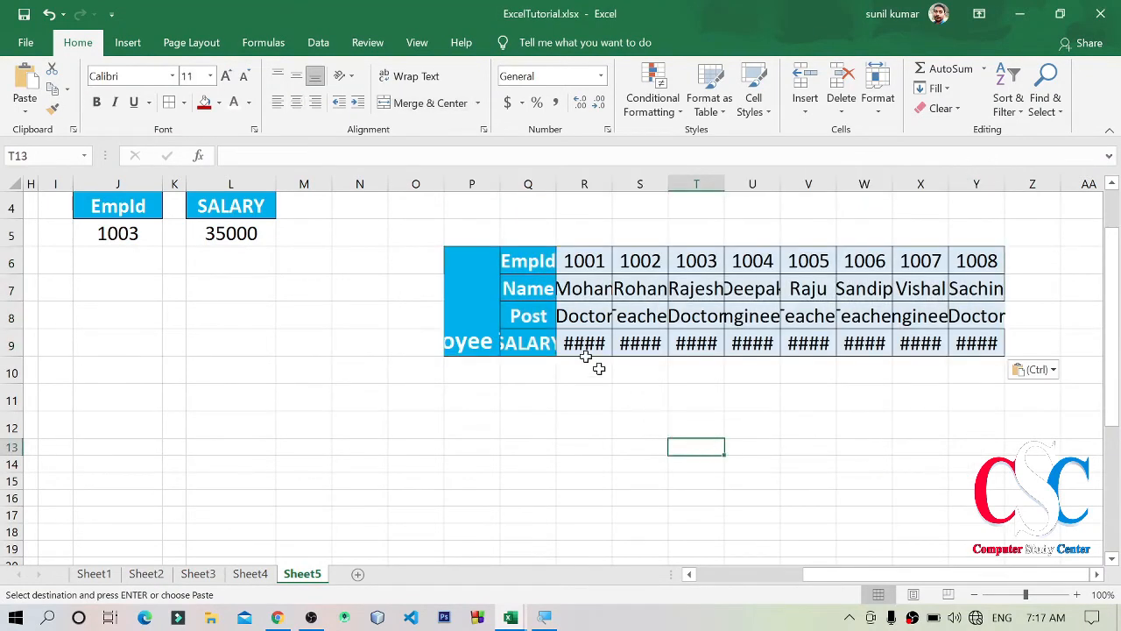
Step: AutoFit the row heights and column widths of the transposed Employee Table in P6:Y9
{"action": "left_click_drag", "start_coordinate": [476, 280], "coordinate": [980, 346]}
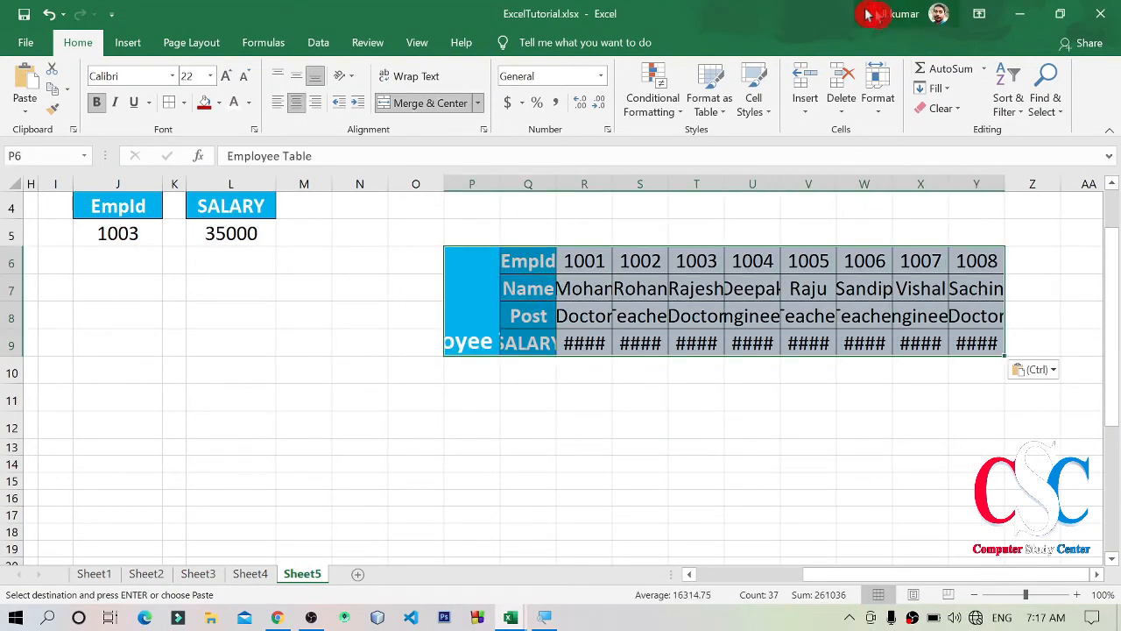
{"action": "left_click", "coordinate": [872, 104]}
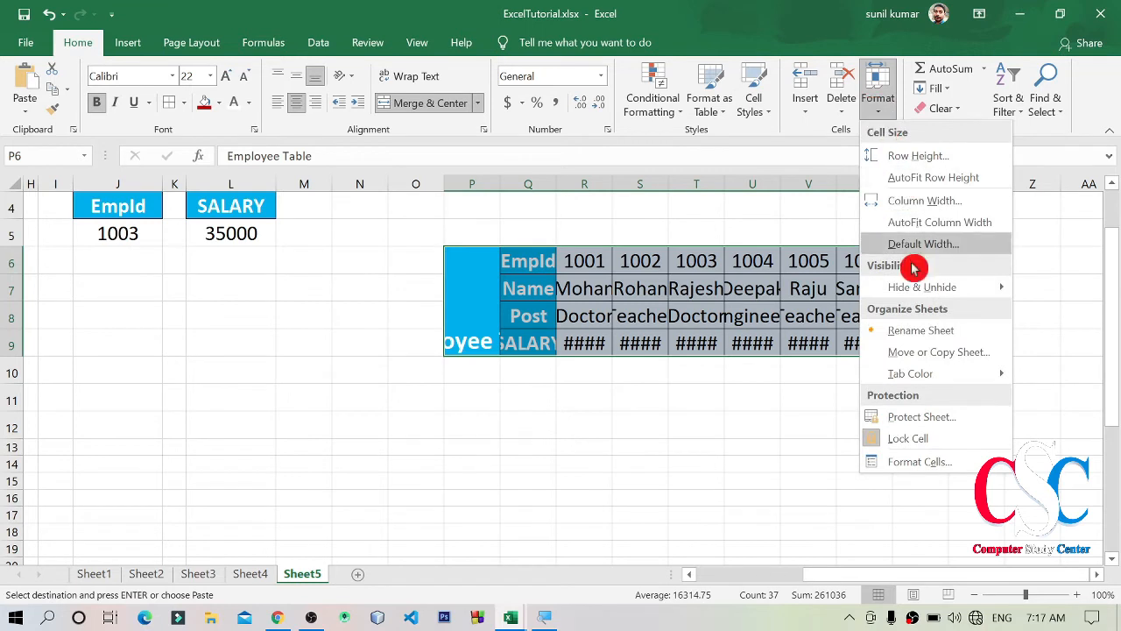
{"action": "left_click", "coordinate": [992, 178]}
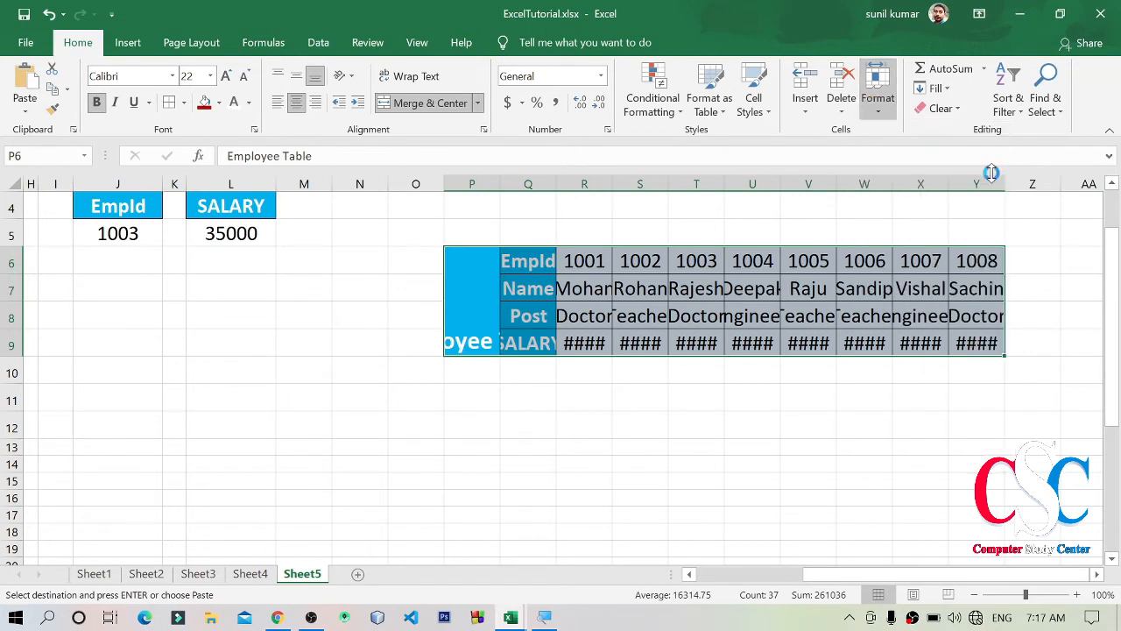
{"action": "left_click", "coordinate": [891, 118]}
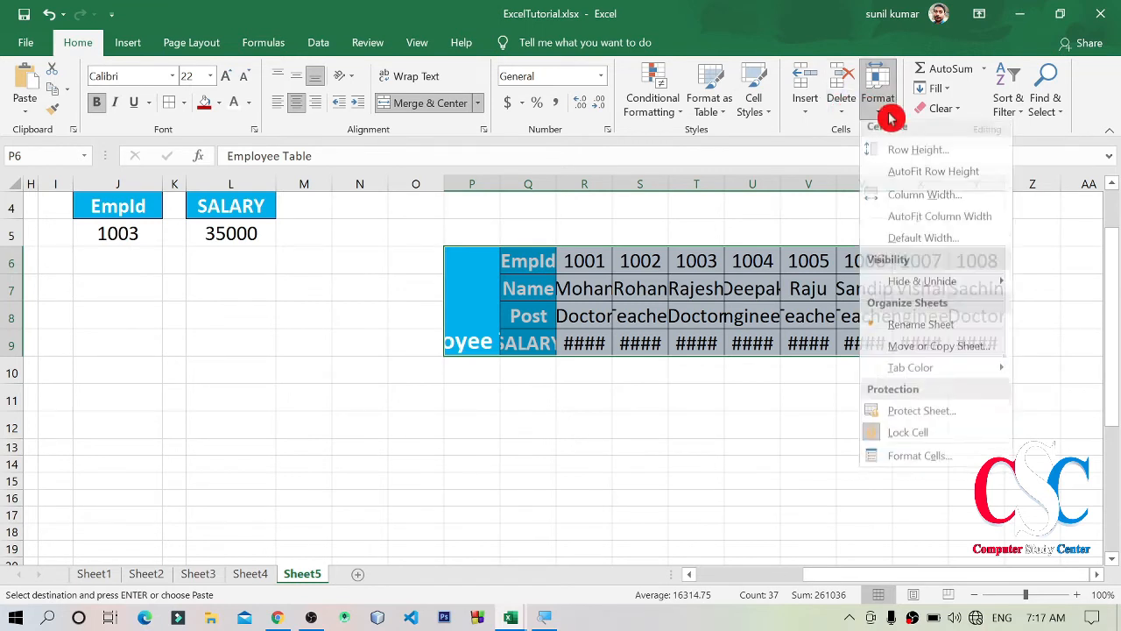
{"action": "left_click", "coordinate": [985, 225]}
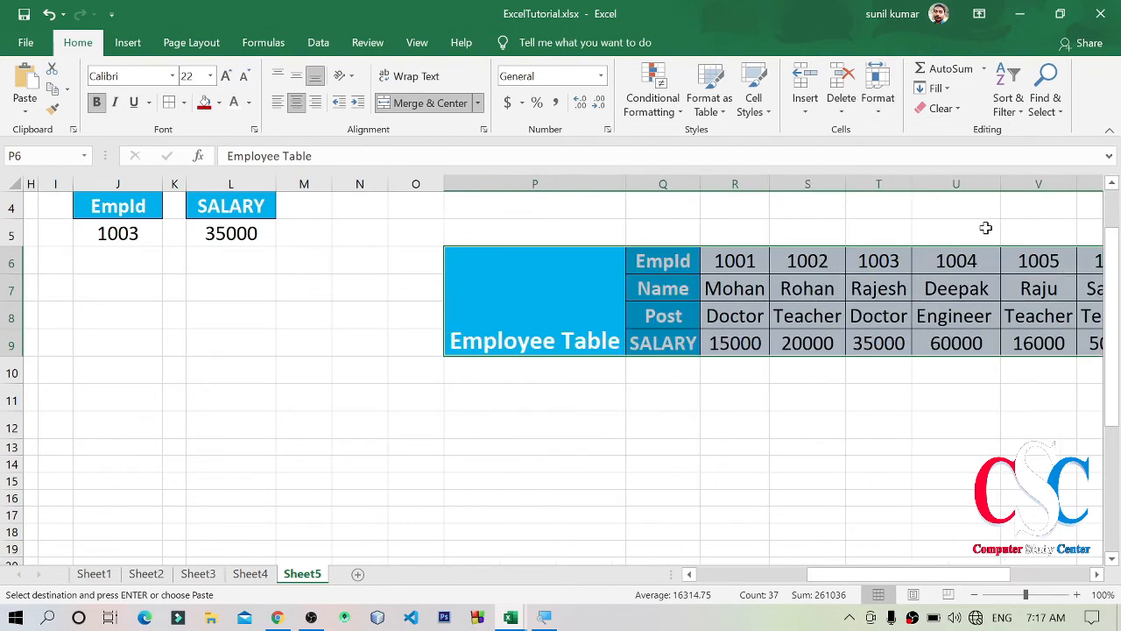
{"action": "left_click", "coordinate": [764, 442]}
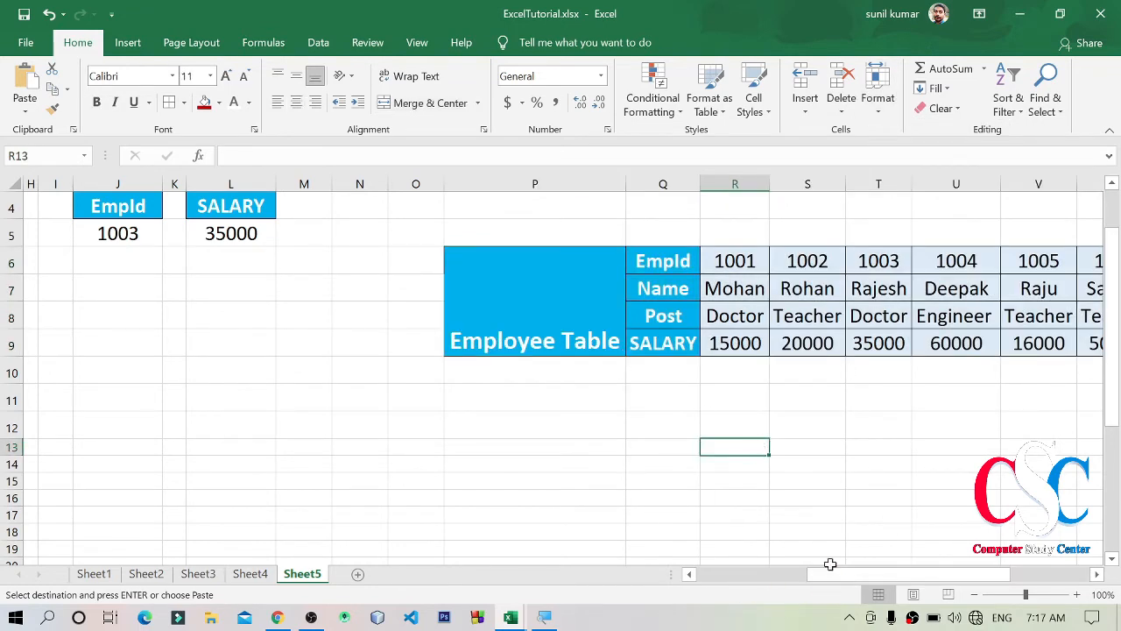
Step: Rotate the merged Employee Table title in P6 upward with Rotate Text Up and autofit column P to it
{"action": "left_click_drag", "start_coordinate": [830, 563], "coordinate": [837, 575]}
{"action": "left_click_drag", "start_coordinate": [838, 576], "coordinate": [978, 576]}
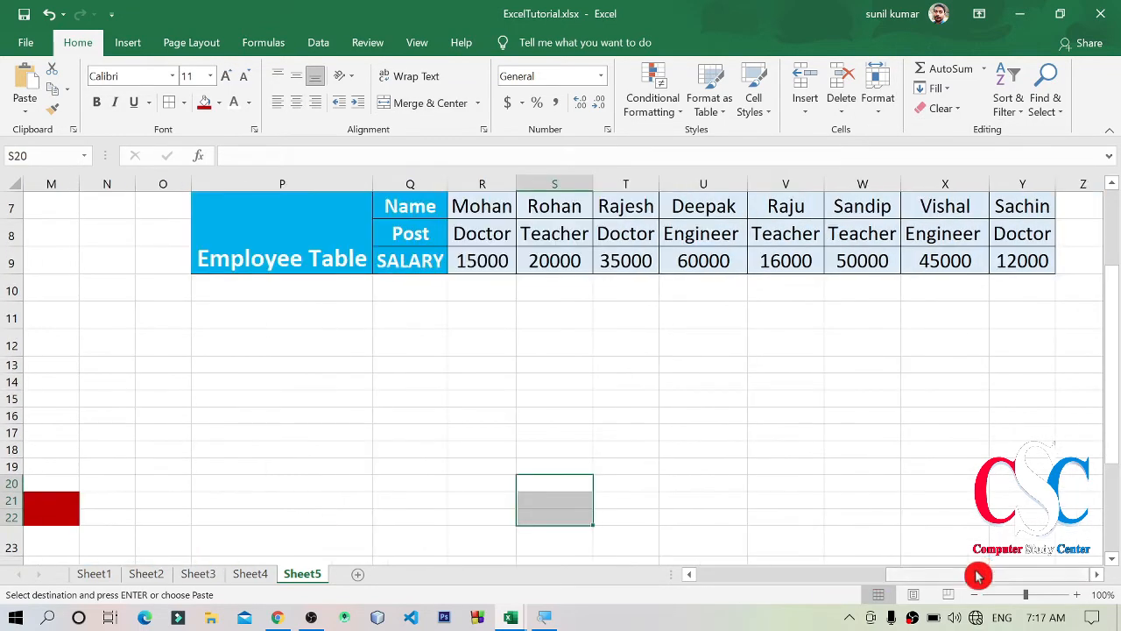
{"action": "scroll", "coordinate": [878, 320], "scroll_direction": "up", "scroll_amount": 1}
{"action": "left_click", "coordinate": [878, 318]}
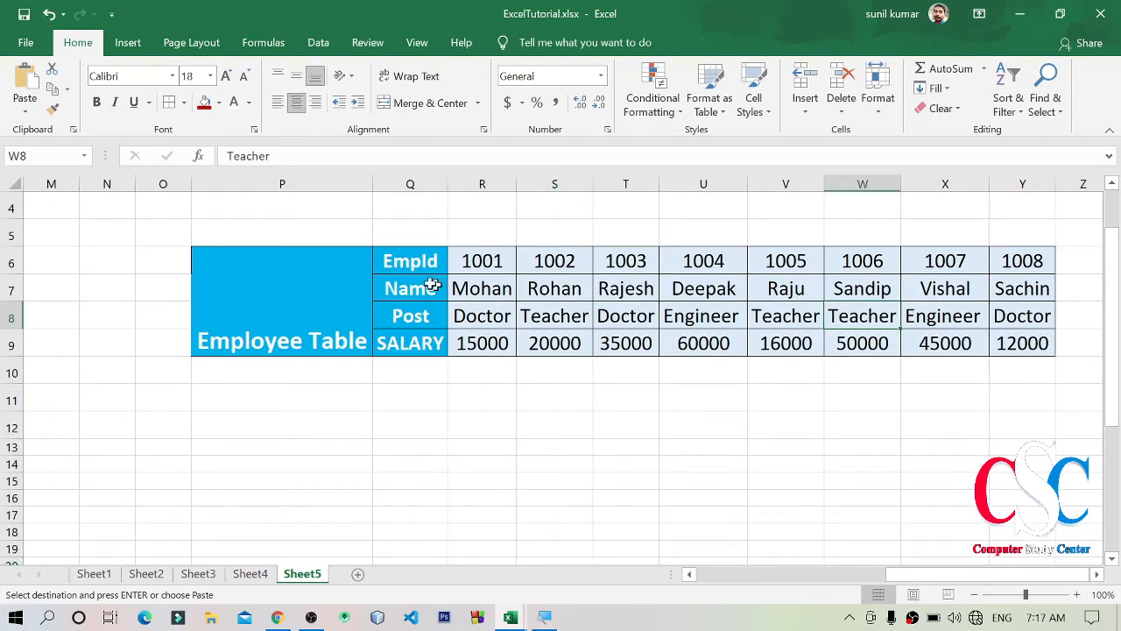
{"action": "left_click", "coordinate": [317, 280]}
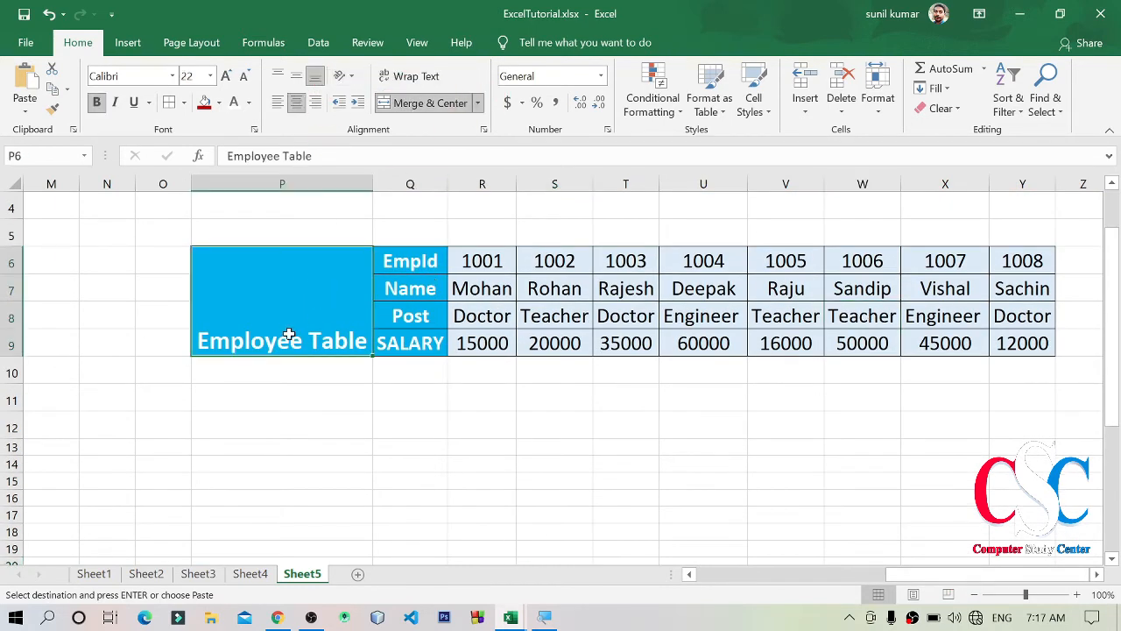
{"action": "left_click", "coordinate": [349, 77]}
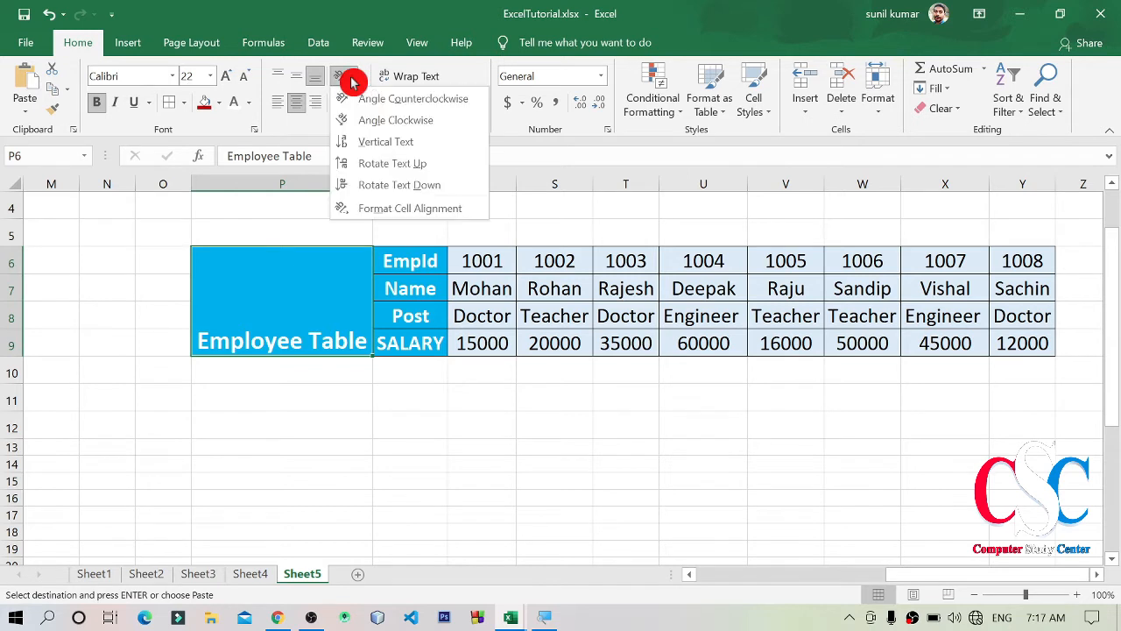
{"action": "left_click", "coordinate": [393, 162]}
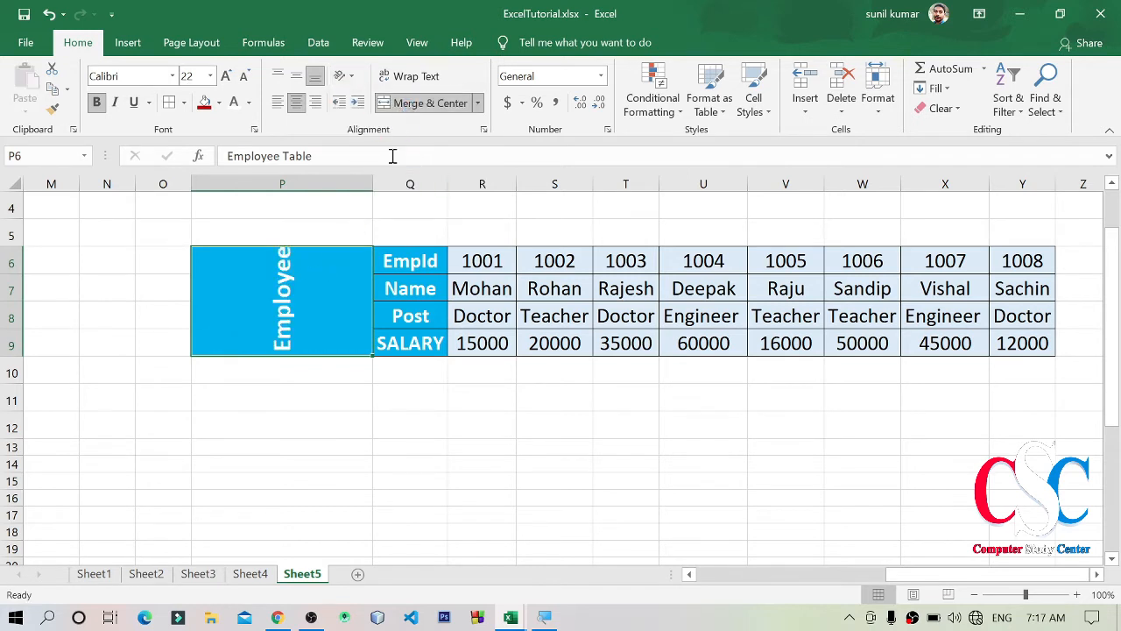
{"action": "double_click", "coordinate": [373, 182]}
{"action": "left_click", "coordinate": [896, 513]}
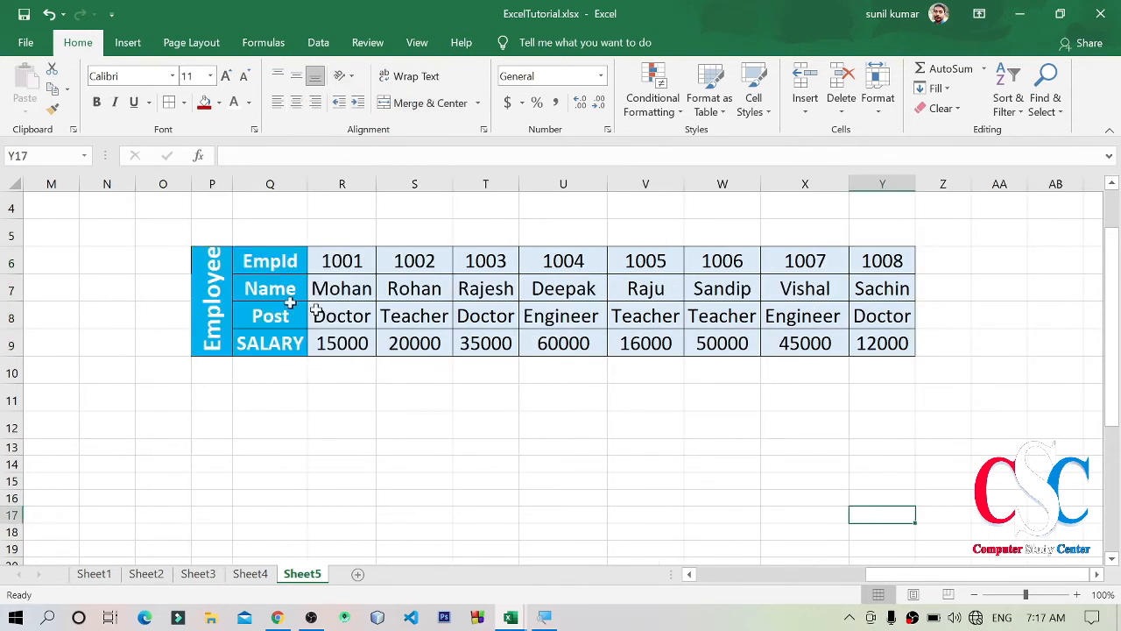
{"action": "left_click_drag", "start_coordinate": [214, 285], "coordinate": [753, 289]}
{"action": "left_click", "coordinate": [804, 296]}
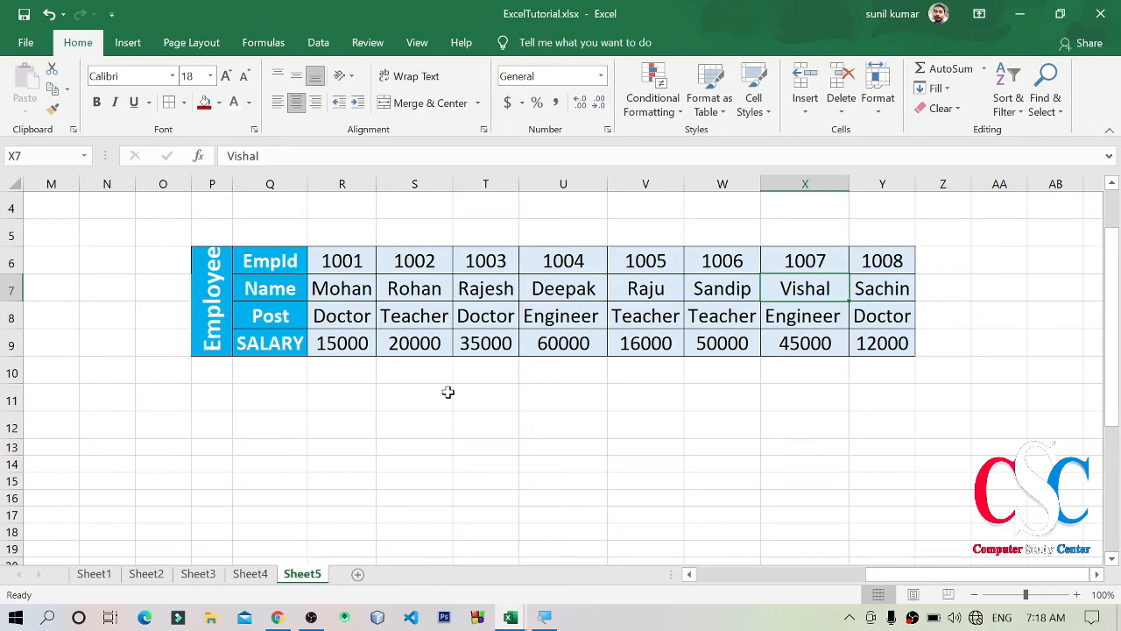
Step: Copy the red VLOOKUP heading in I3 and paste it at S11 below the transposed Employee Table
{"action": "scroll", "coordinate": [447, 392], "scroll_direction": "up", "scroll_amount": 1}
{"action": "left_click", "coordinate": [55, 246]}
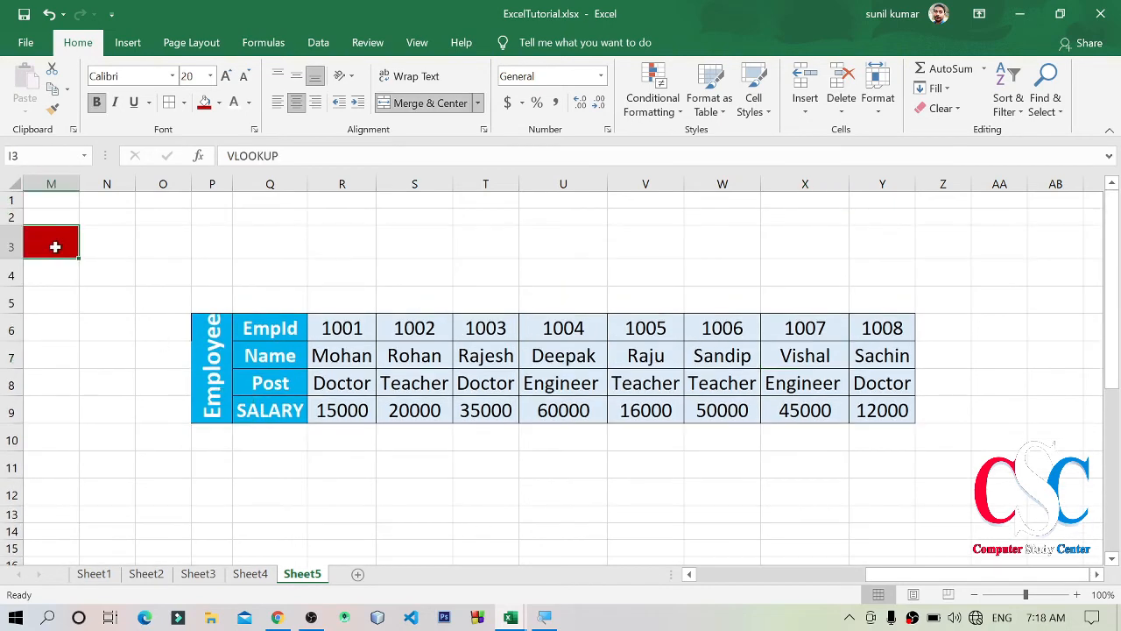
{"action": "key", "text": "ctrl+c"}
{"action": "left_click", "coordinate": [415, 470]}
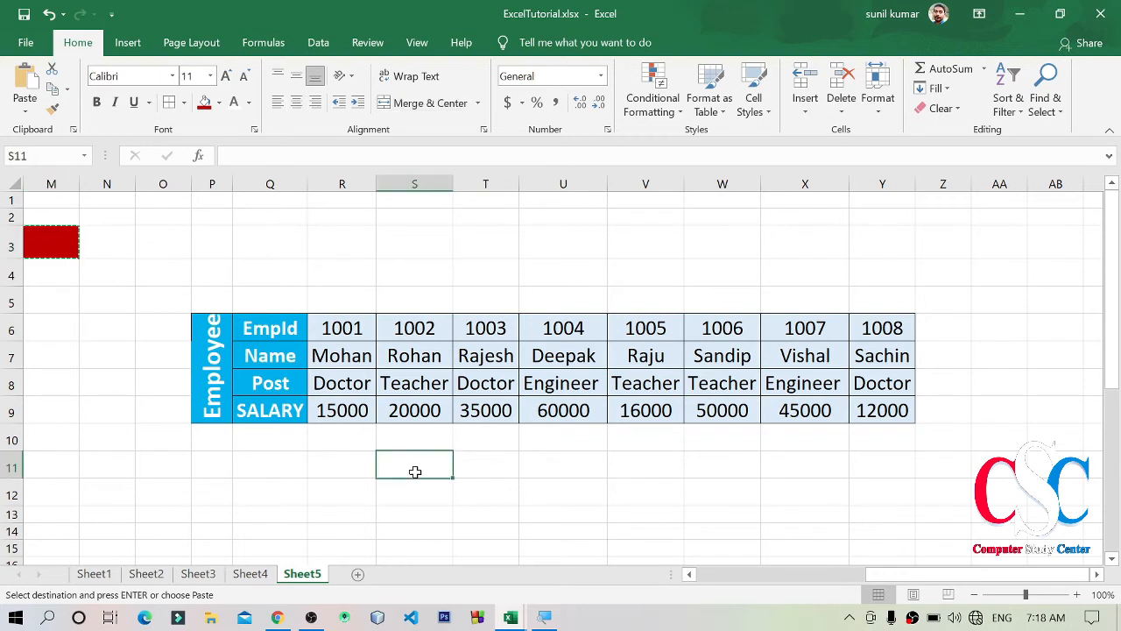
{"action": "key", "text": "Return"}
{"action": "left_click", "coordinate": [579, 510]}
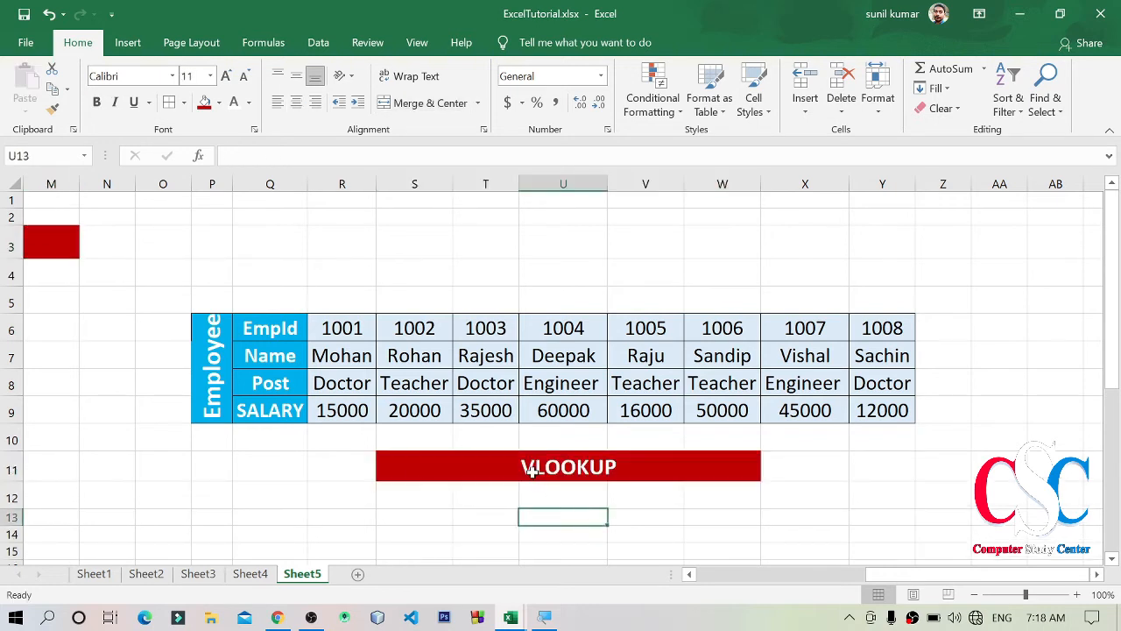
Step: Change the pasted heading text in S11 to HLOOKUP
{"action": "double_click", "coordinate": [575, 477]}
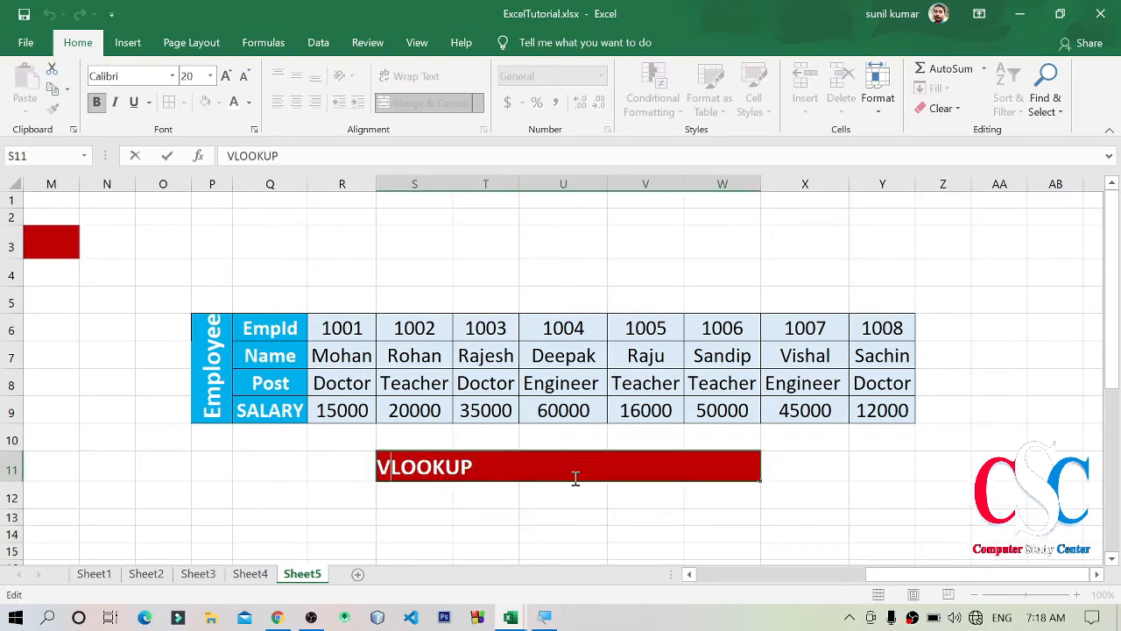
{"action": "key", "text": "Home"}
{"action": "key", "text": "Delete"}
{"action": "type", "text": "H"}
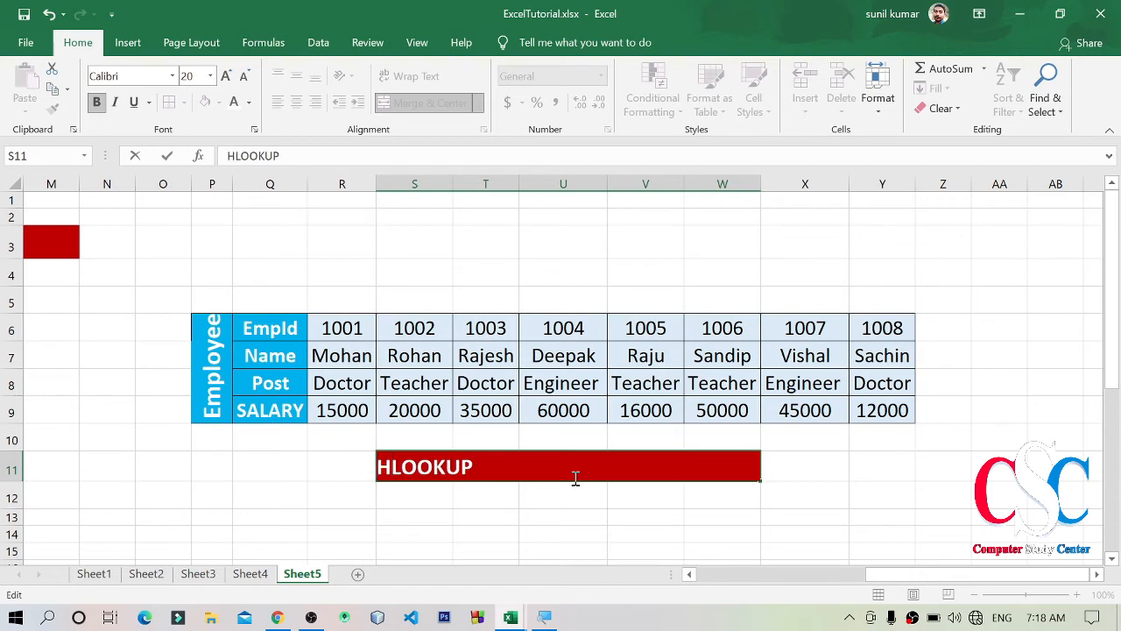
{"action": "key", "text": "Return"}
{"action": "scroll", "coordinate": [701, 411], "scroll_direction": "down", "scroll_amount": 3}
{"action": "scroll", "coordinate": [701, 411], "scroll_direction": "up", "scroll_amount": 3}
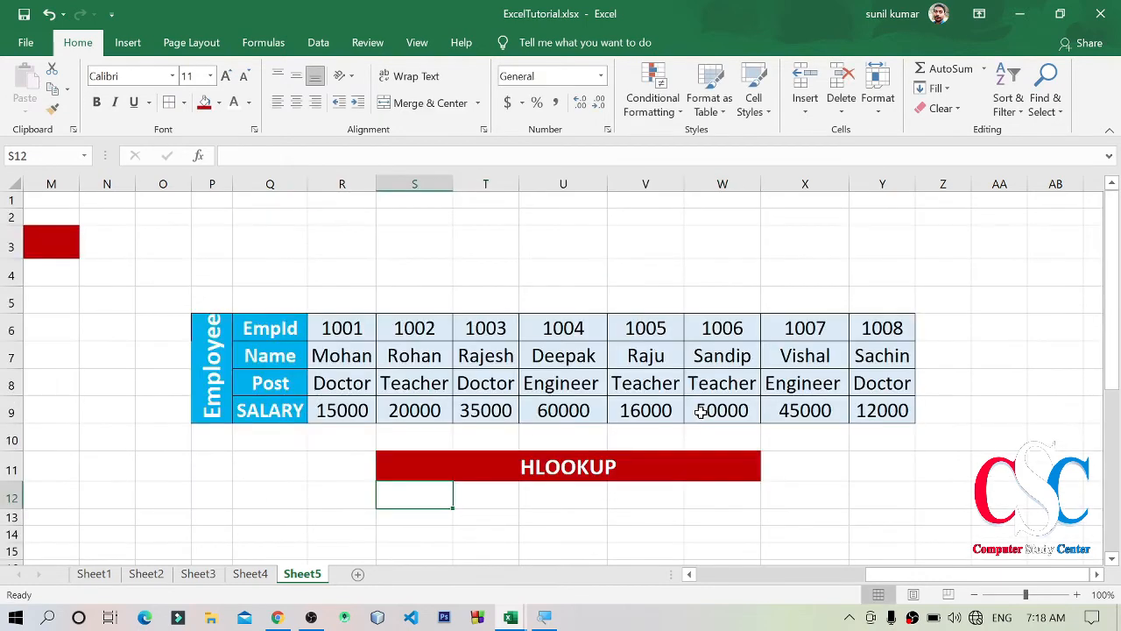
Step: Enter the labels ID in S12 and Post in U12 under the HLOOKUP heading
{"action": "left_click", "coordinate": [594, 522]}
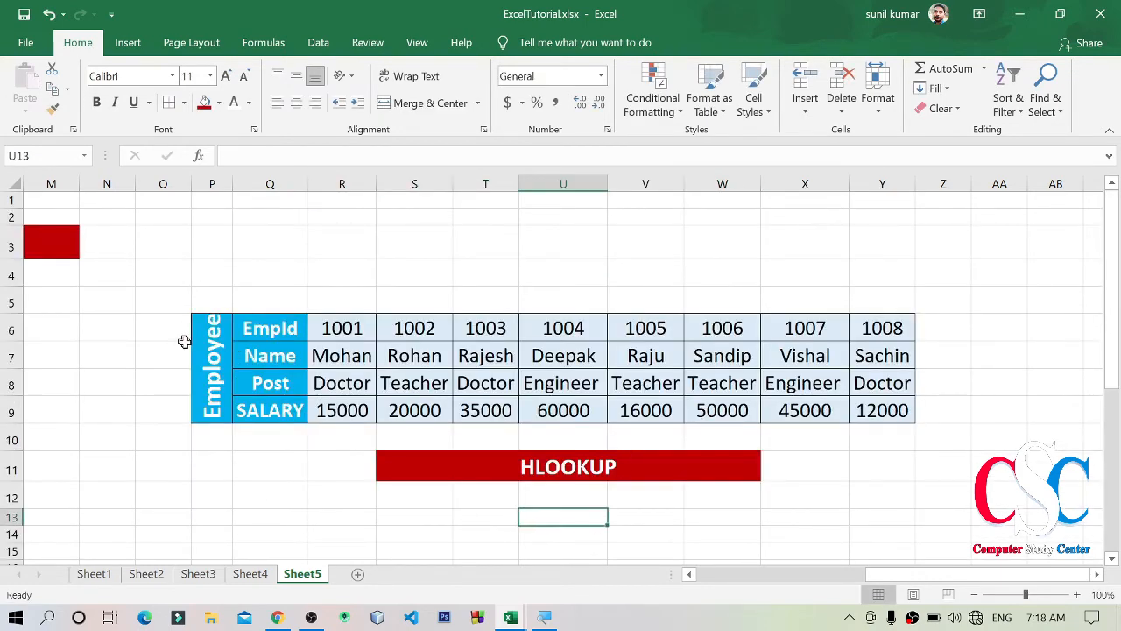
{"action": "left_click_drag", "start_coordinate": [206, 366], "coordinate": [814, 355]}
{"action": "left_click", "coordinate": [563, 497]}
{"action": "scroll", "coordinate": [417, 429], "scroll_direction": "down", "scroll_amount": 1}
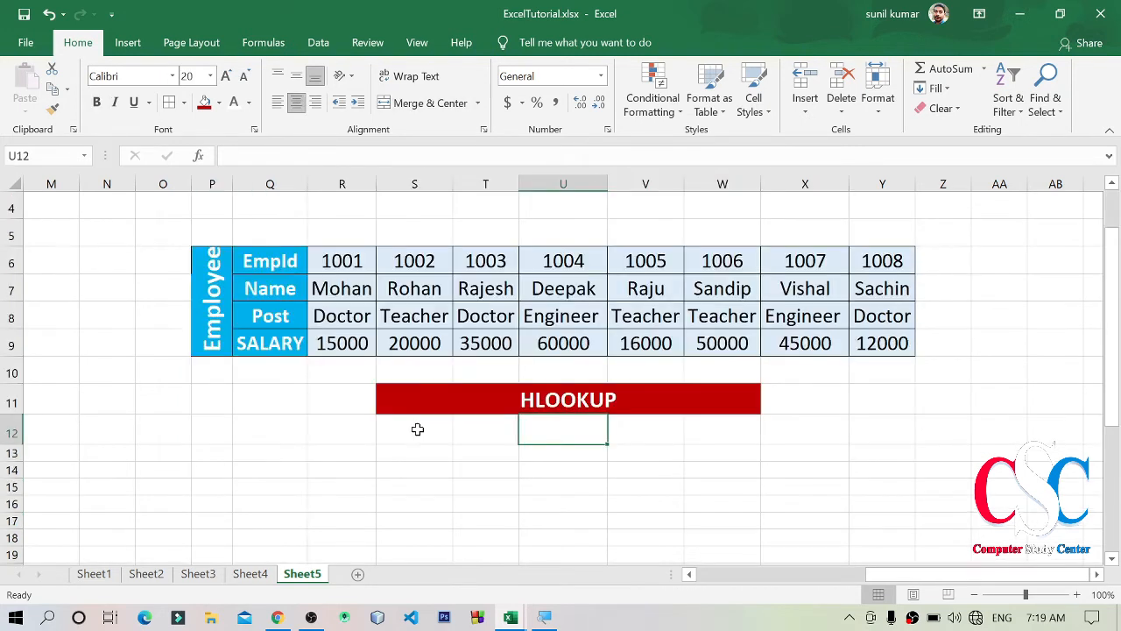
{"action": "left_click", "coordinate": [417, 429]}
{"action": "type", "text": "Id"}
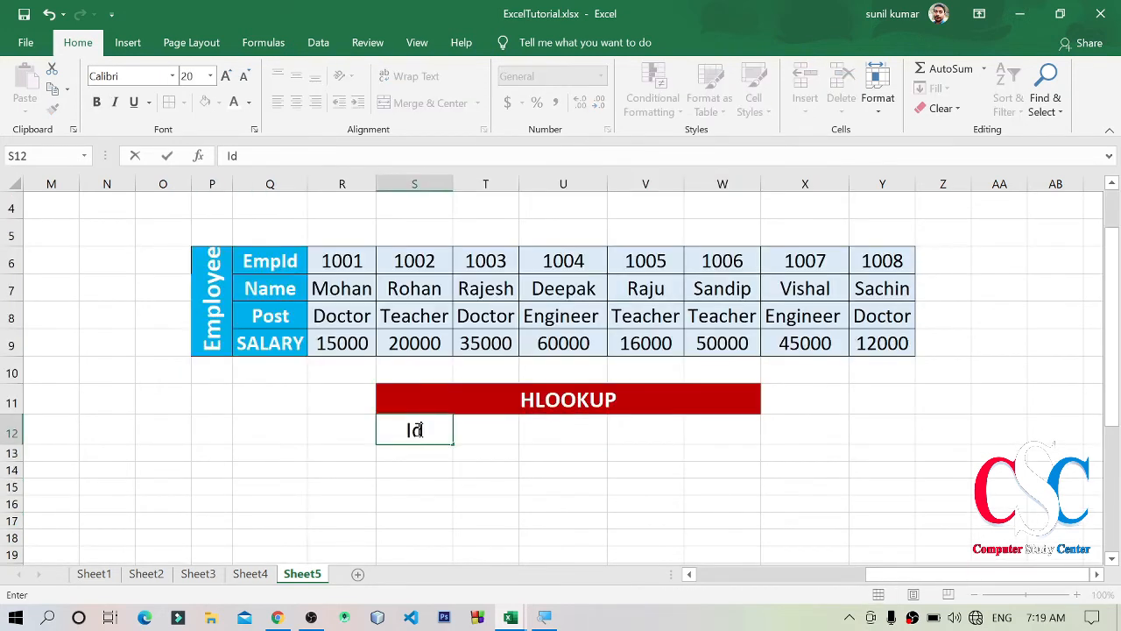
{"action": "type", "text": "D"}
{"action": "left_click", "coordinate": [578, 430]}
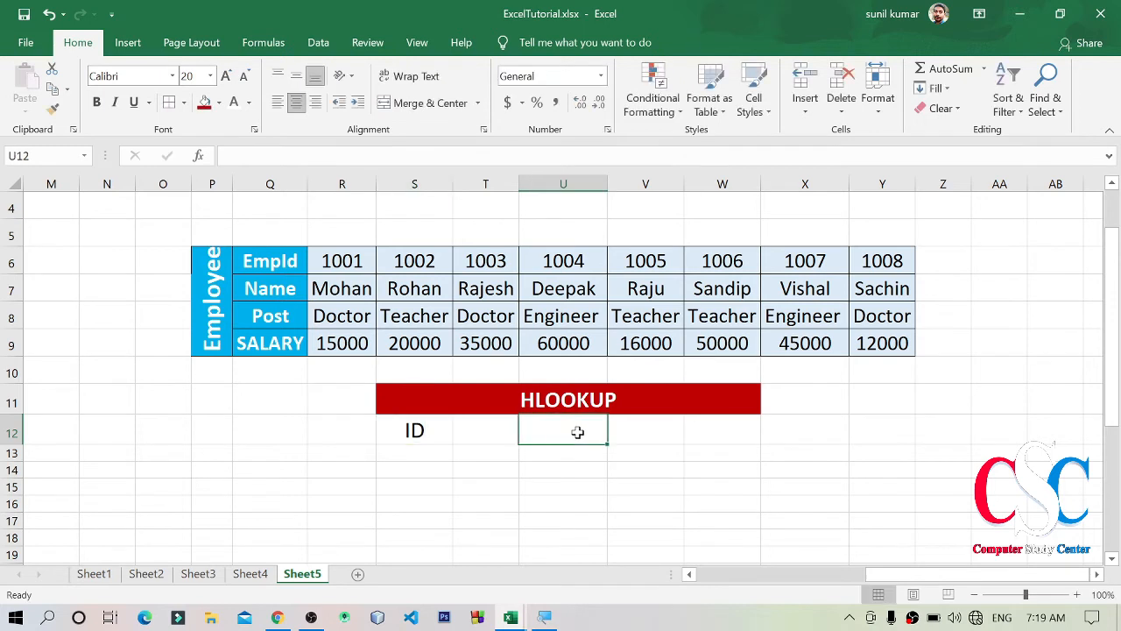
{"action": "type", "text": "Post"}
{"action": "key", "text": "Return"}
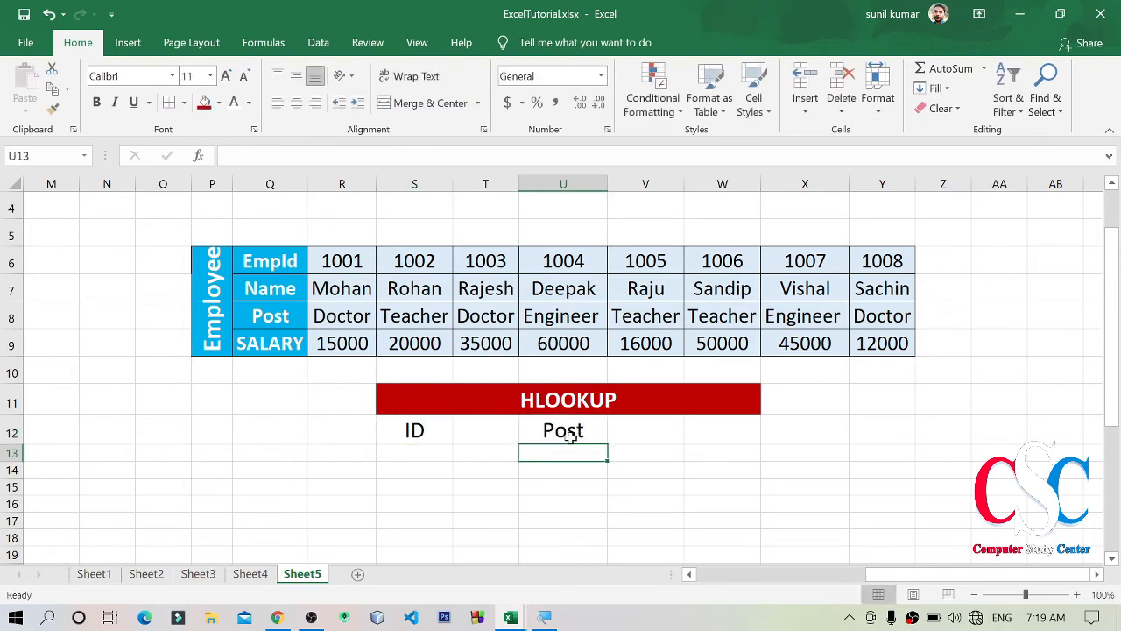
Step: Copy the formatting of the ID label in S12 to cells S13 and U13 with Format Painter
{"action": "left_click", "coordinate": [437, 438]}
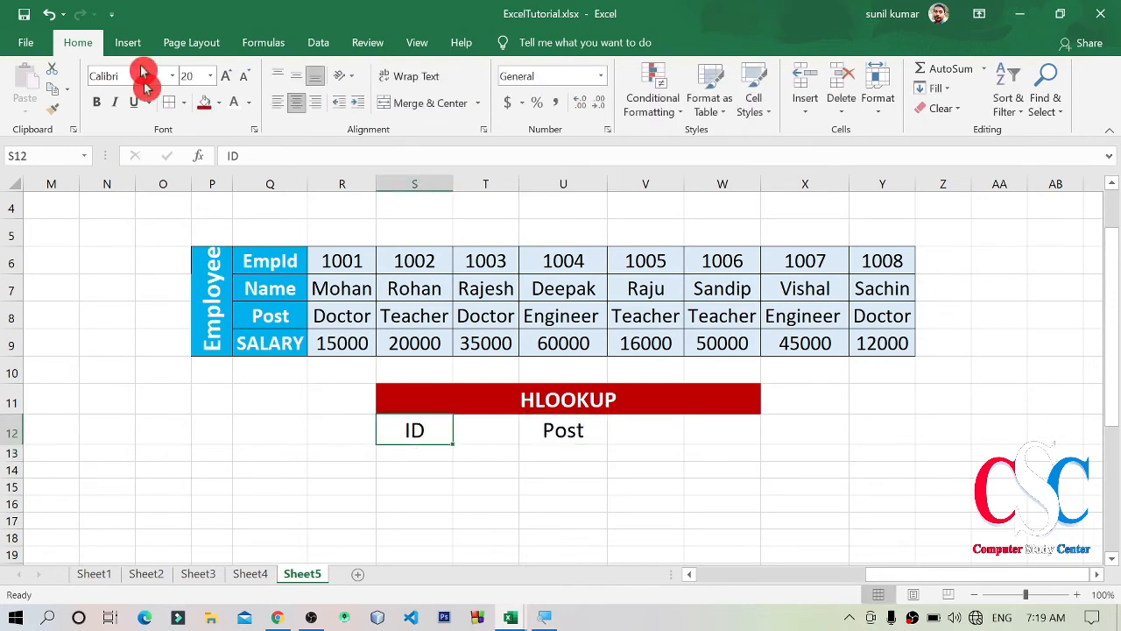
{"action": "left_click", "coordinate": [53, 108]}
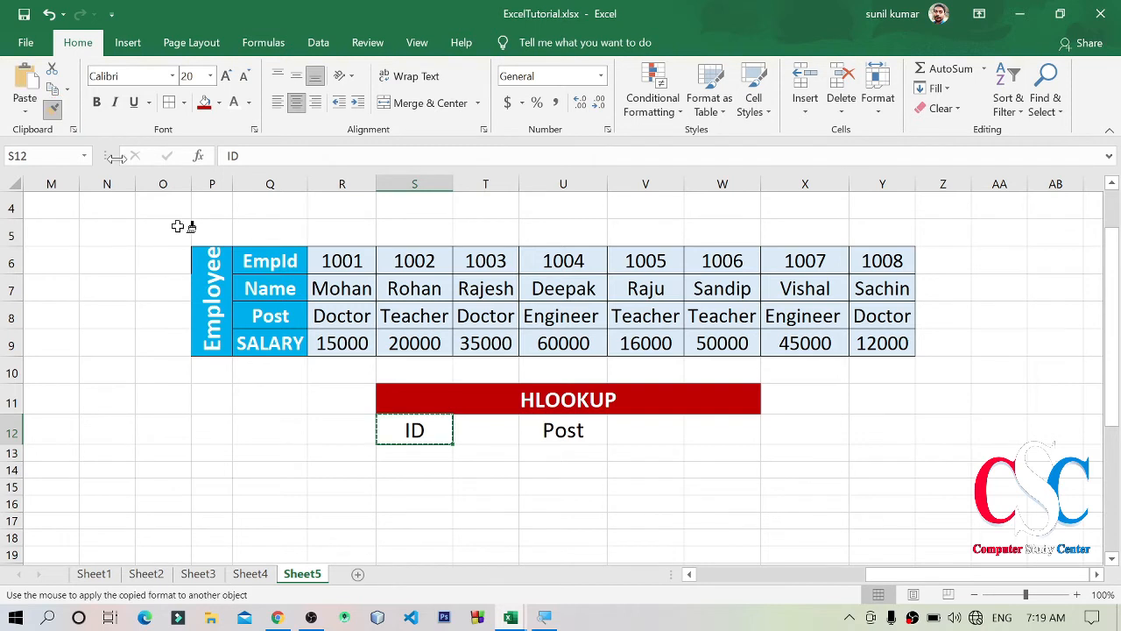
{"action": "left_click", "coordinate": [425, 457]}
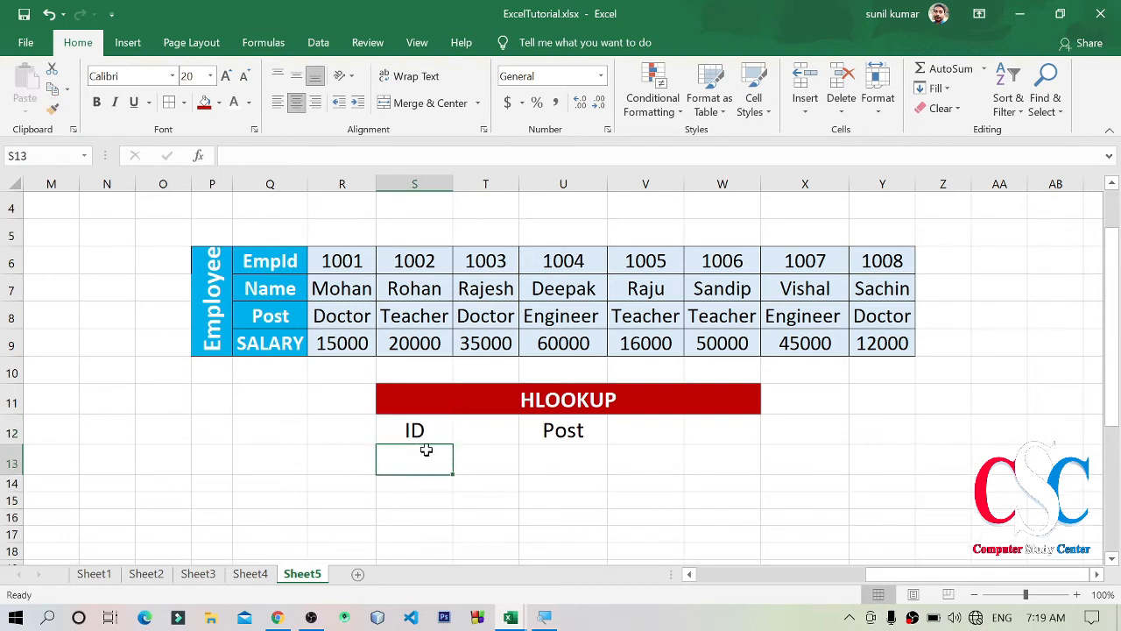
{"action": "left_click", "coordinate": [53, 108]}
{"action": "left_click", "coordinate": [560, 461]}
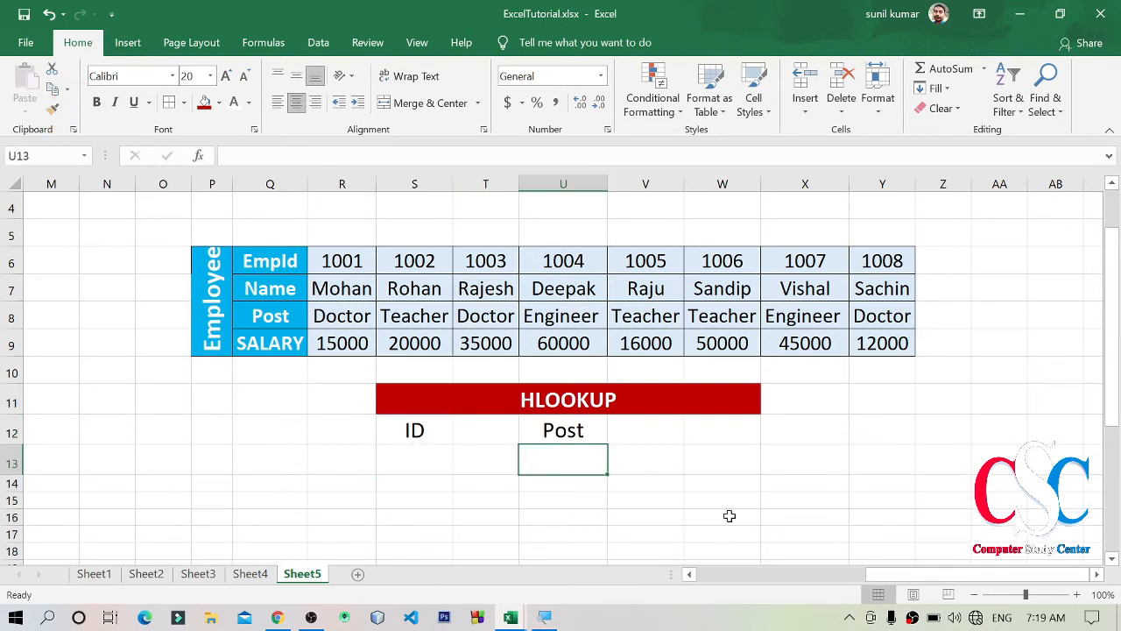
{"action": "left_click", "coordinate": [725, 517]}
Step: Enter the first employee's ID from the table as the lookup value in S13
{"action": "left_click", "coordinate": [411, 458]}
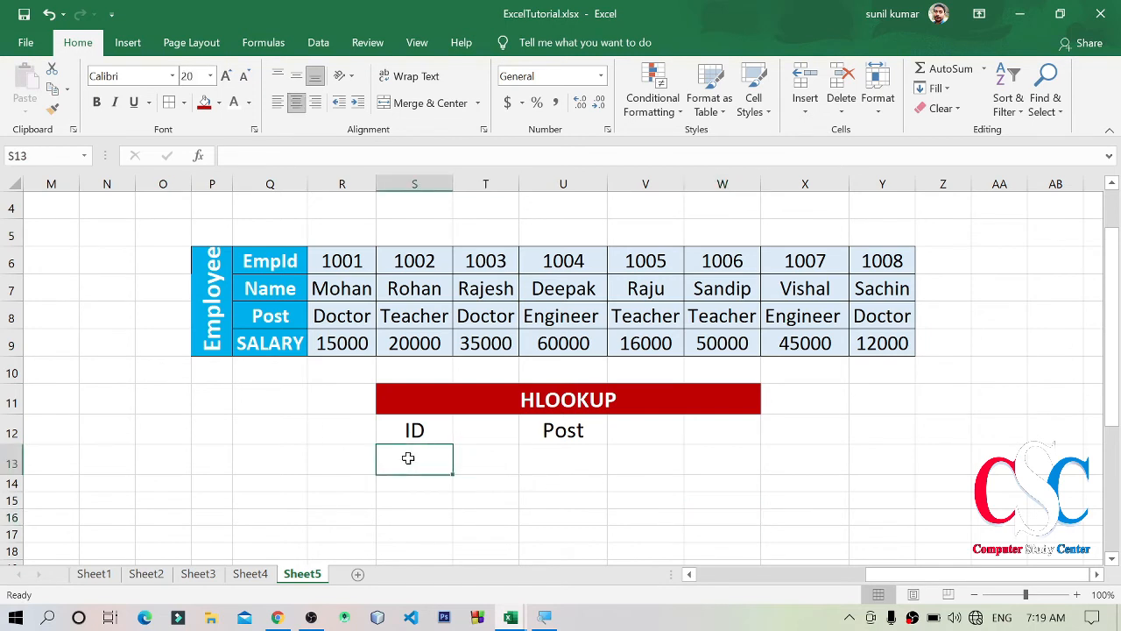
{"action": "type", "text": "1001"}
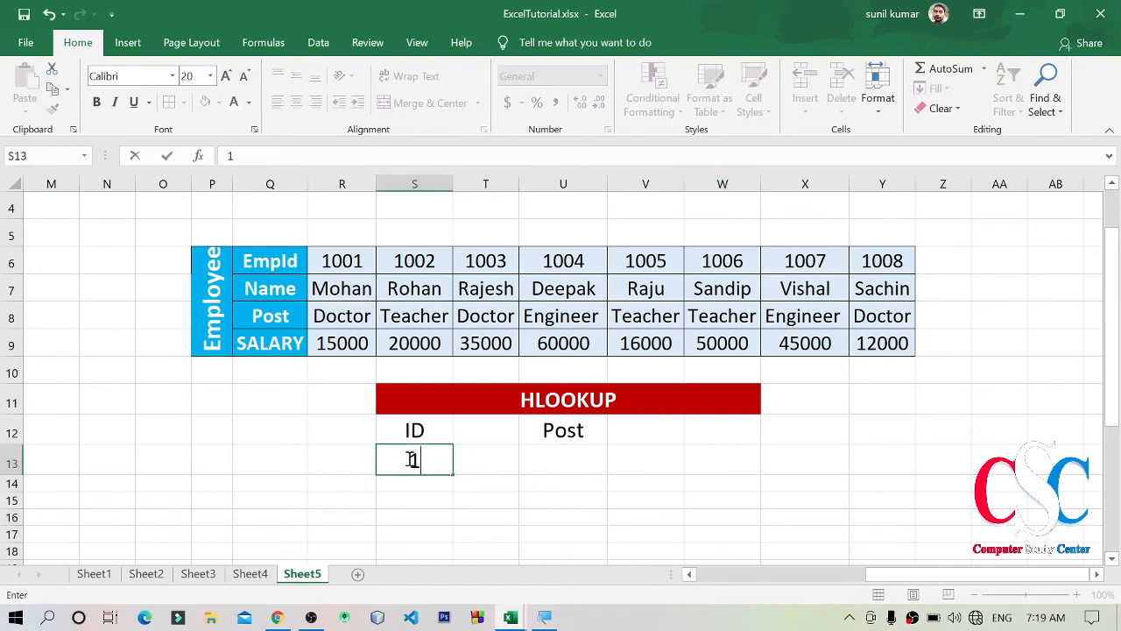
{"action": "left_click", "coordinate": [553, 455]}
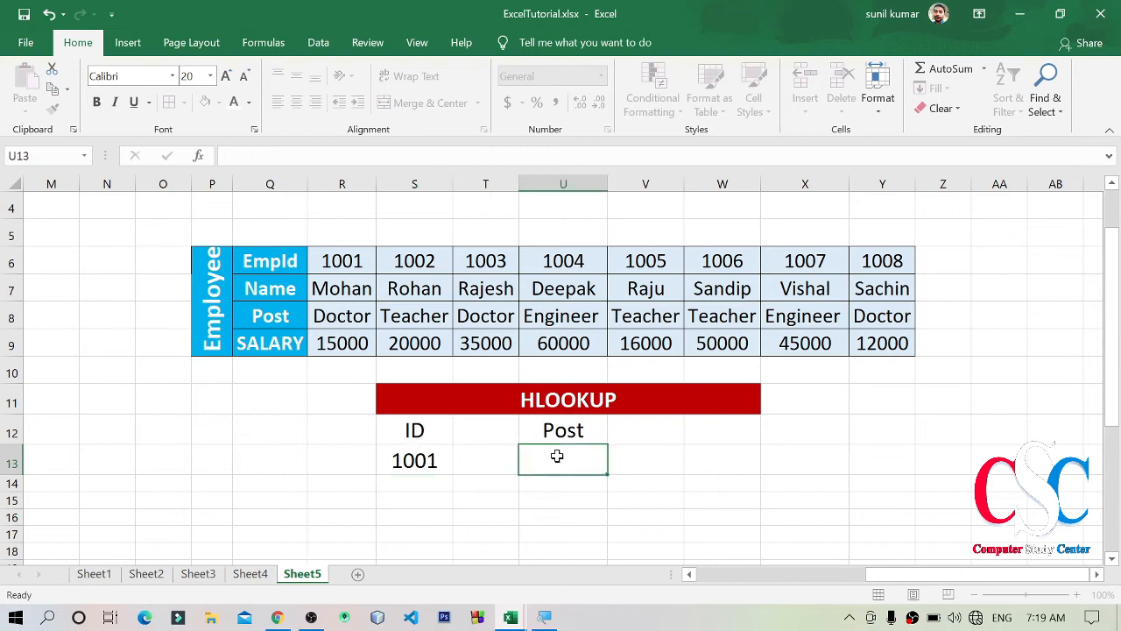
Step: Enter the formula =HLOOKUP(S13,Q6:Y9,3) in U13 to return the post for the ID in S13
{"action": "left_click", "coordinate": [361, 262]}
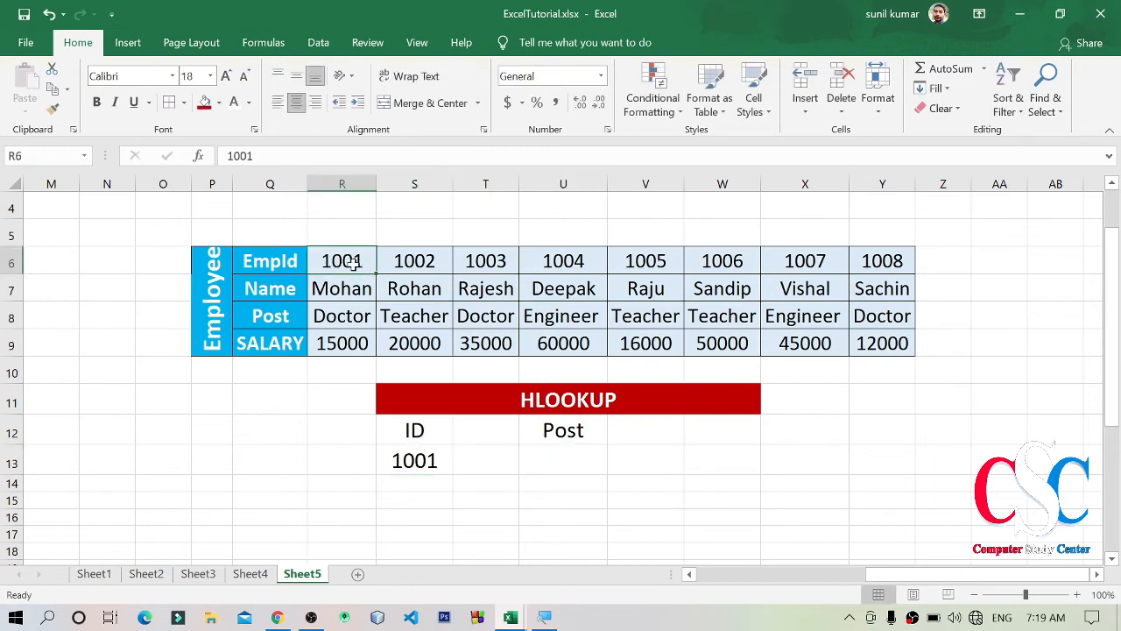
{"action": "left_click", "coordinate": [354, 317]}
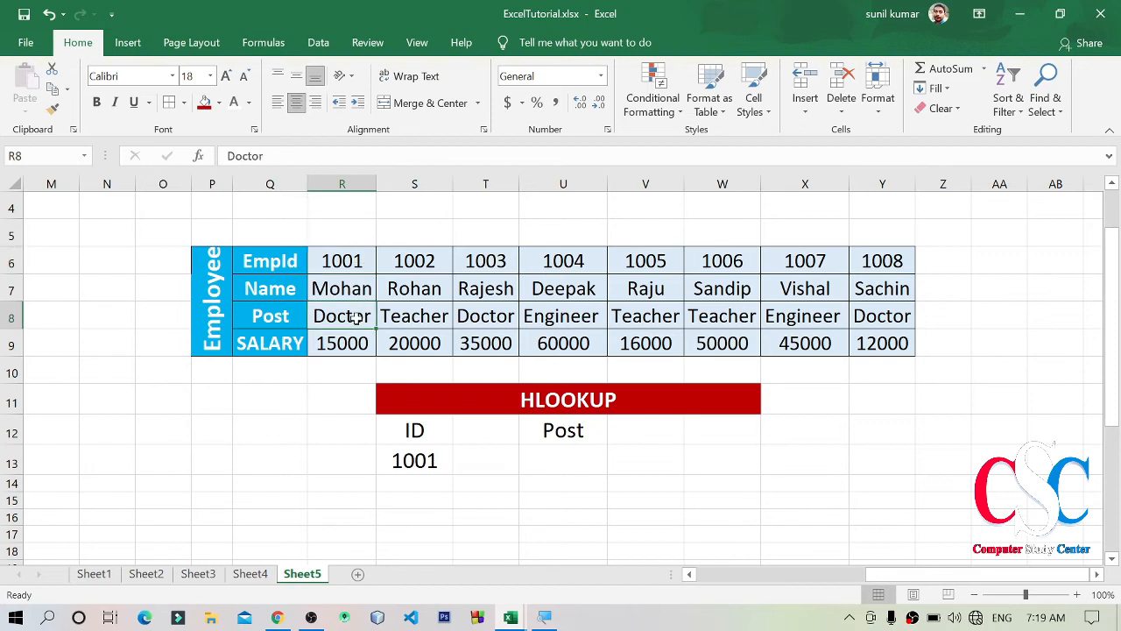
{"action": "left_click", "coordinate": [555, 451]}
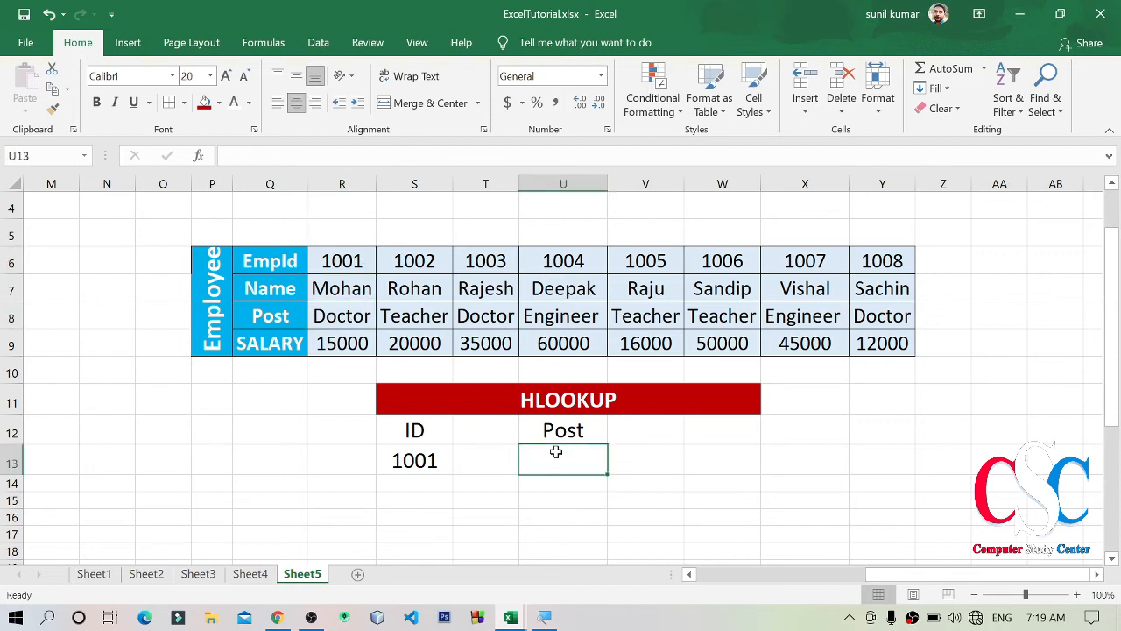
{"action": "type", "text": "="}
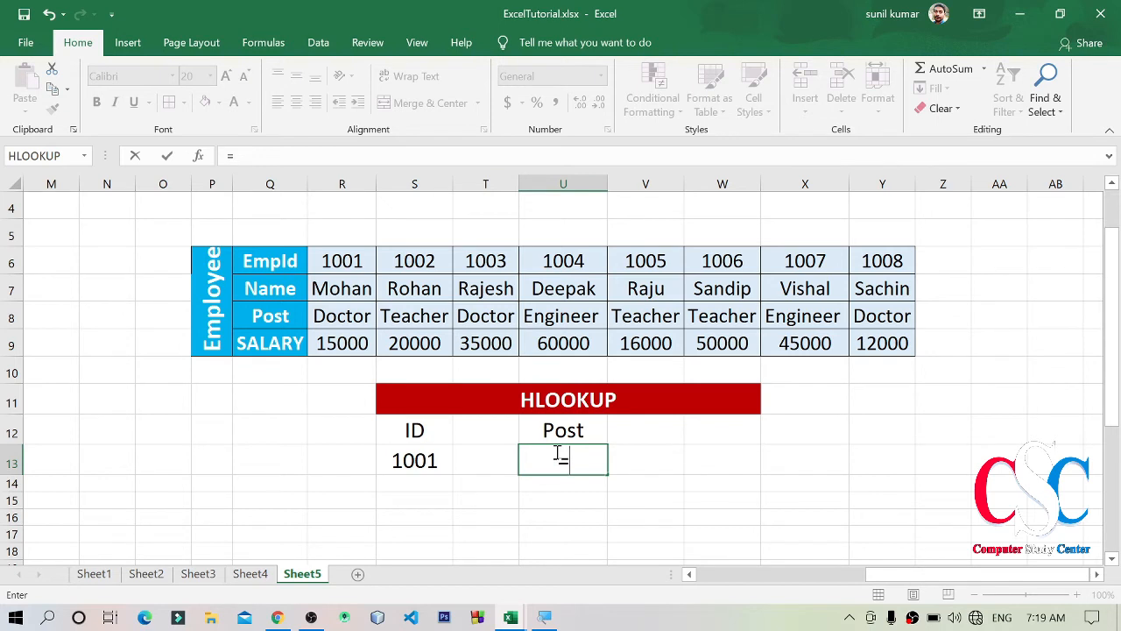
{"action": "type", "text": "hloo"}
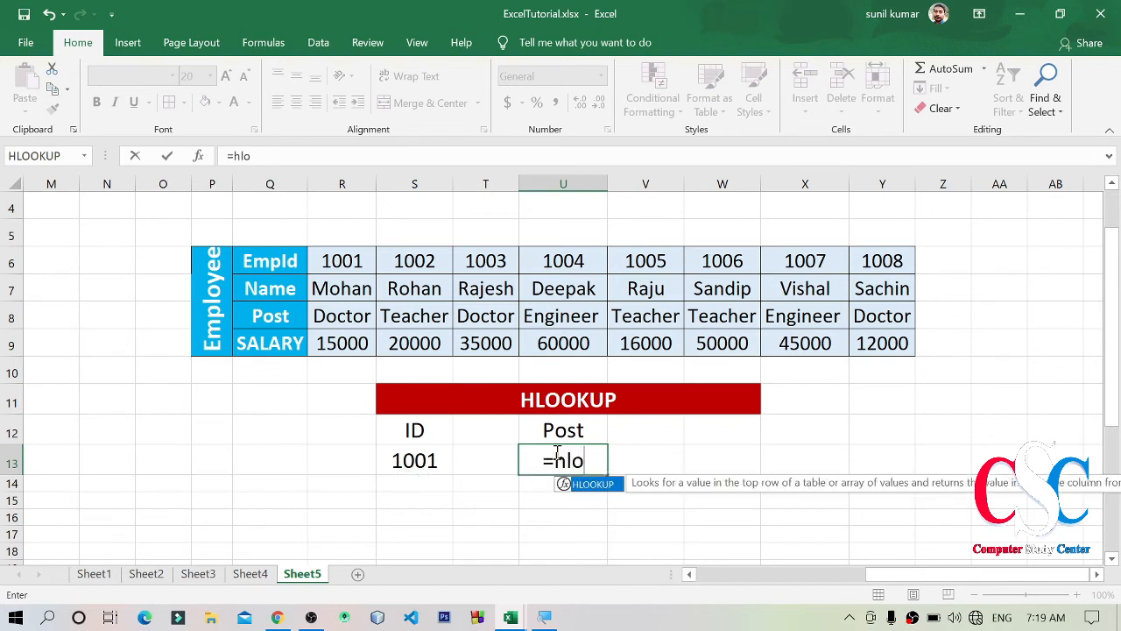
{"action": "key", "text": "Tab"}
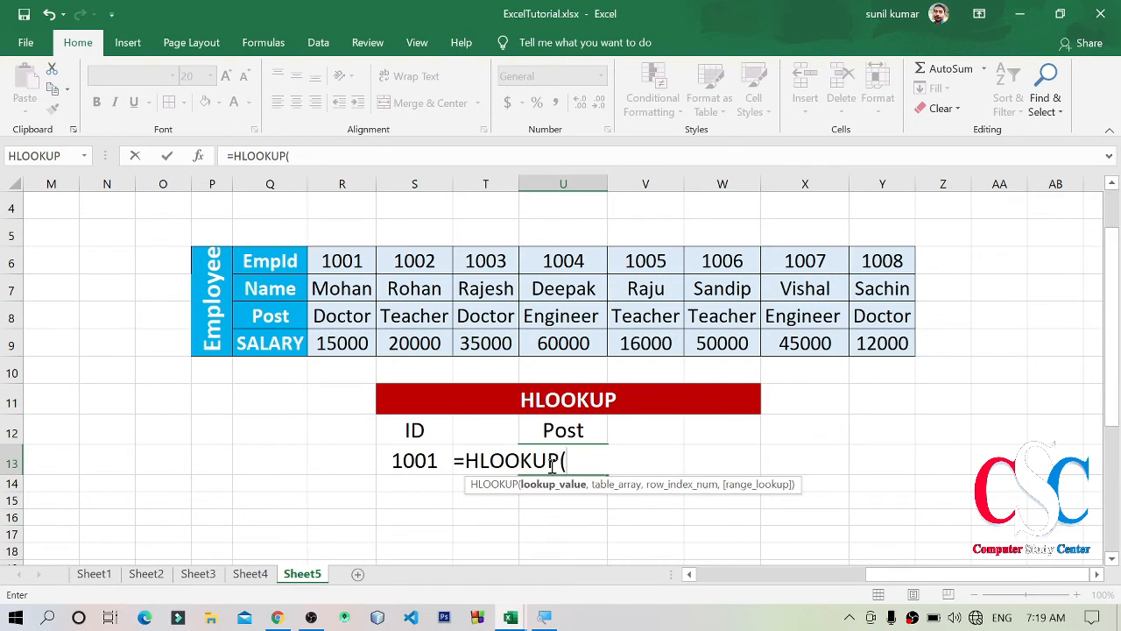
{"action": "left_click", "coordinate": [421, 457]}
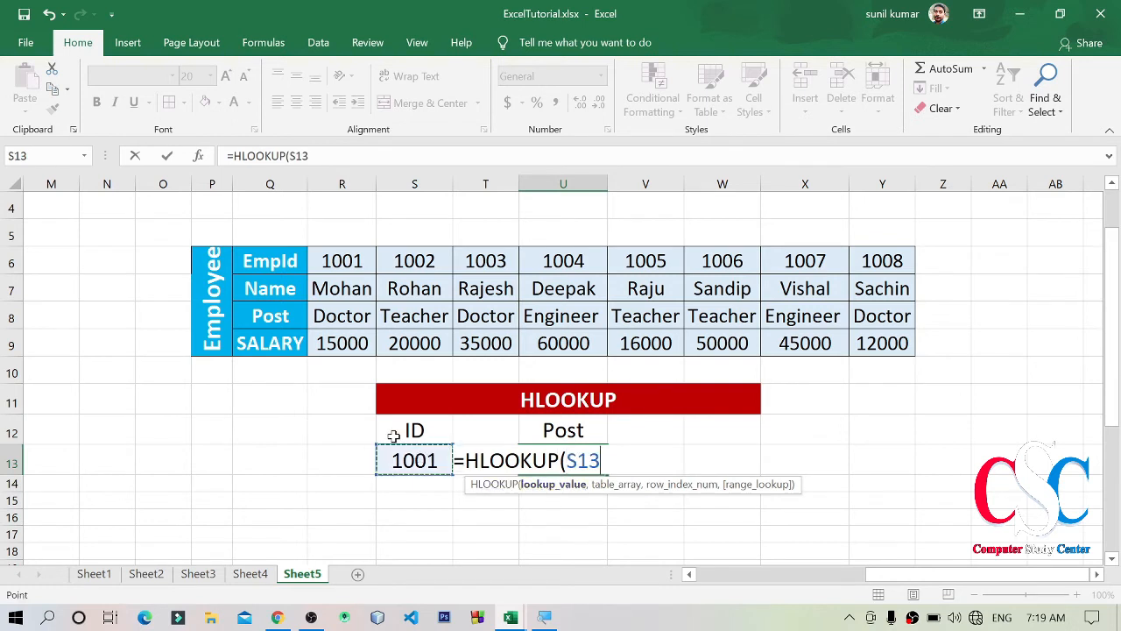
{"action": "type", "text": ","}
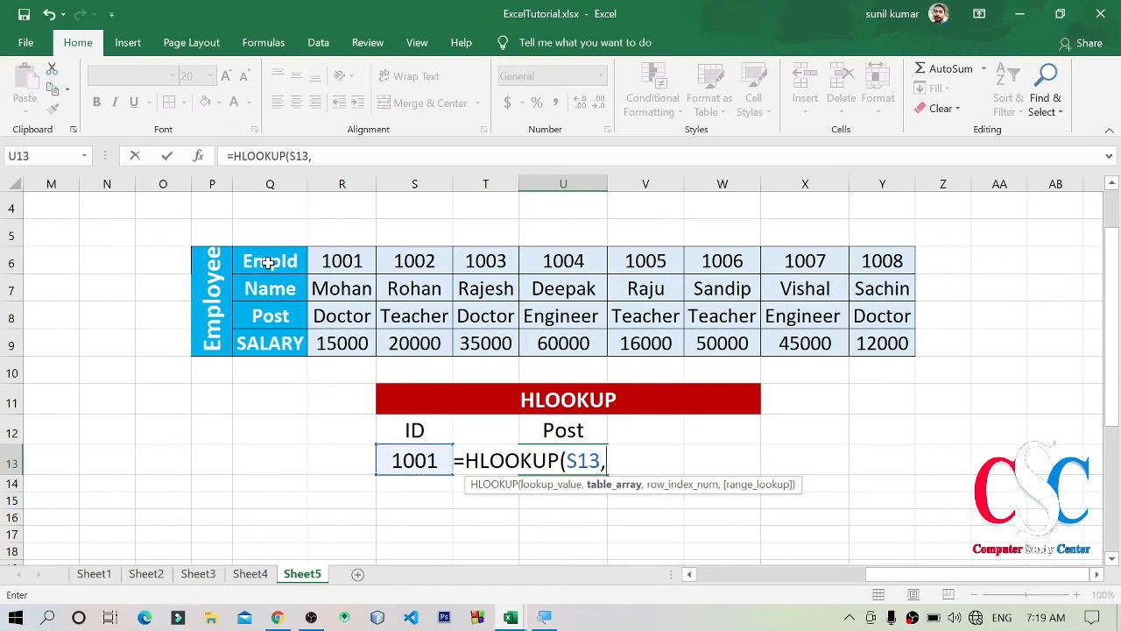
{"action": "left_click_drag", "start_coordinate": [268, 261], "coordinate": [889, 337]}
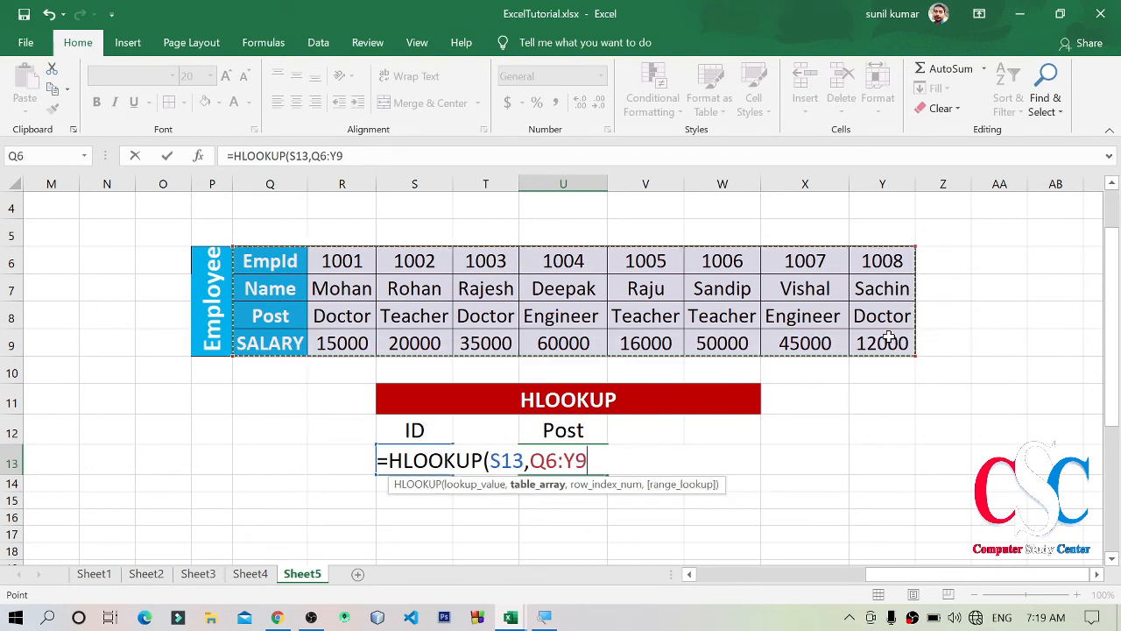
{"action": "type", "text": ",3"}
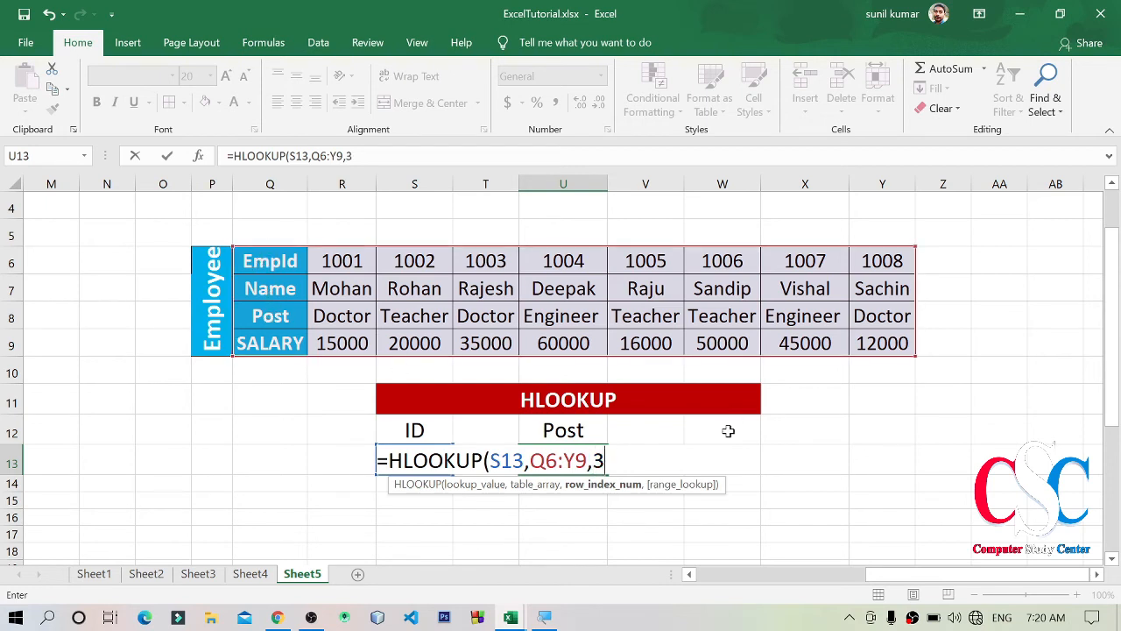
{"action": "type", "text": ")"}
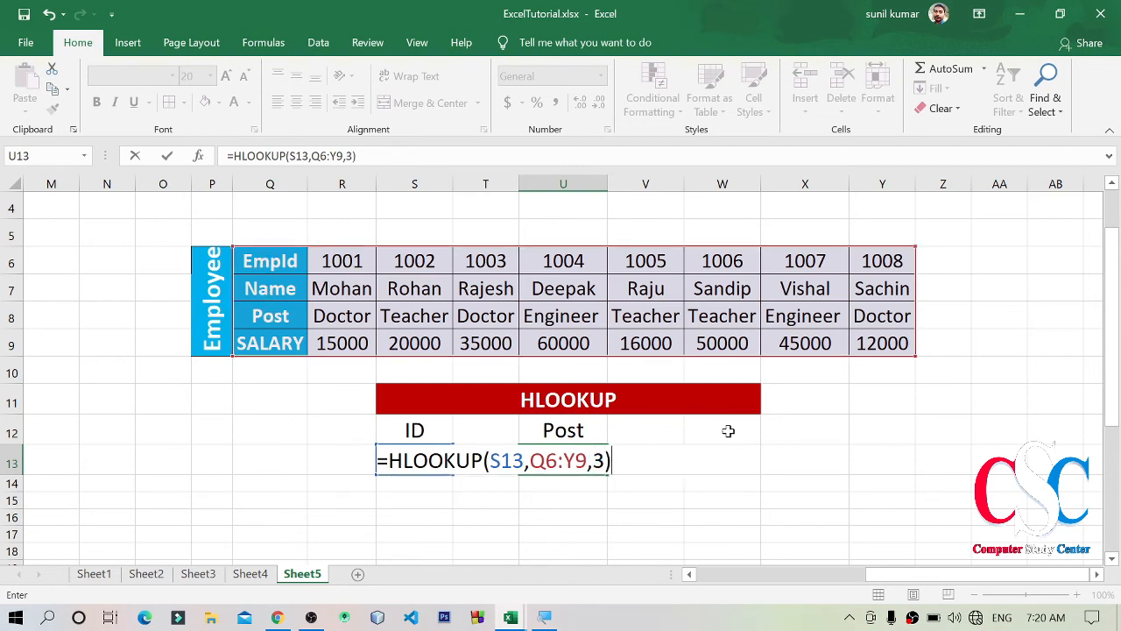
{"action": "key", "text": "Return"}
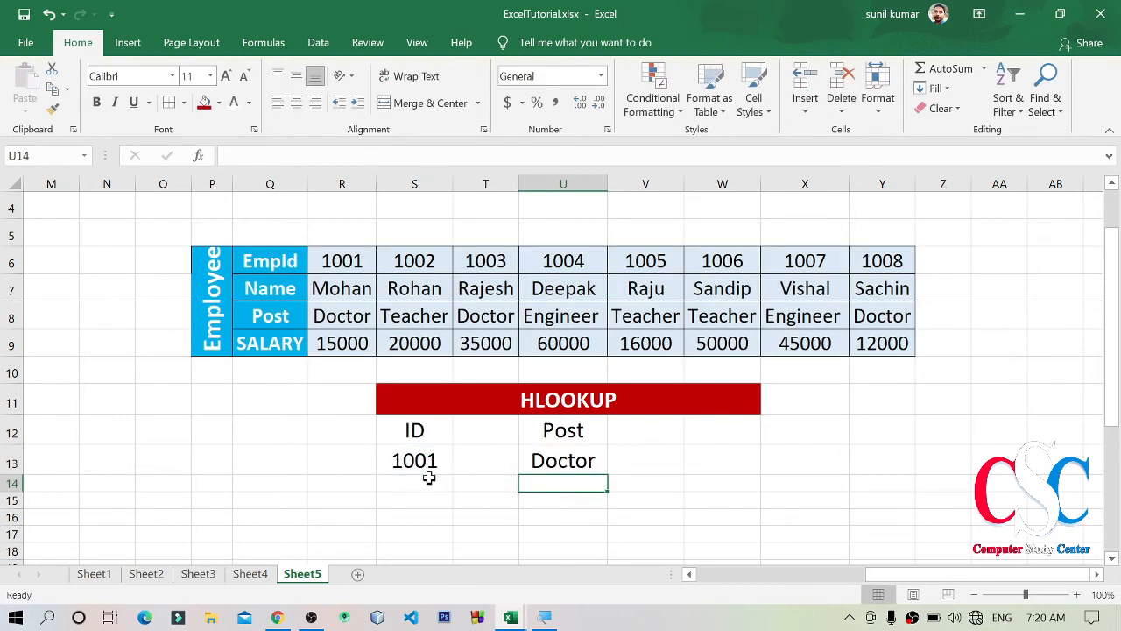
{"action": "left_click", "coordinate": [420, 460]}
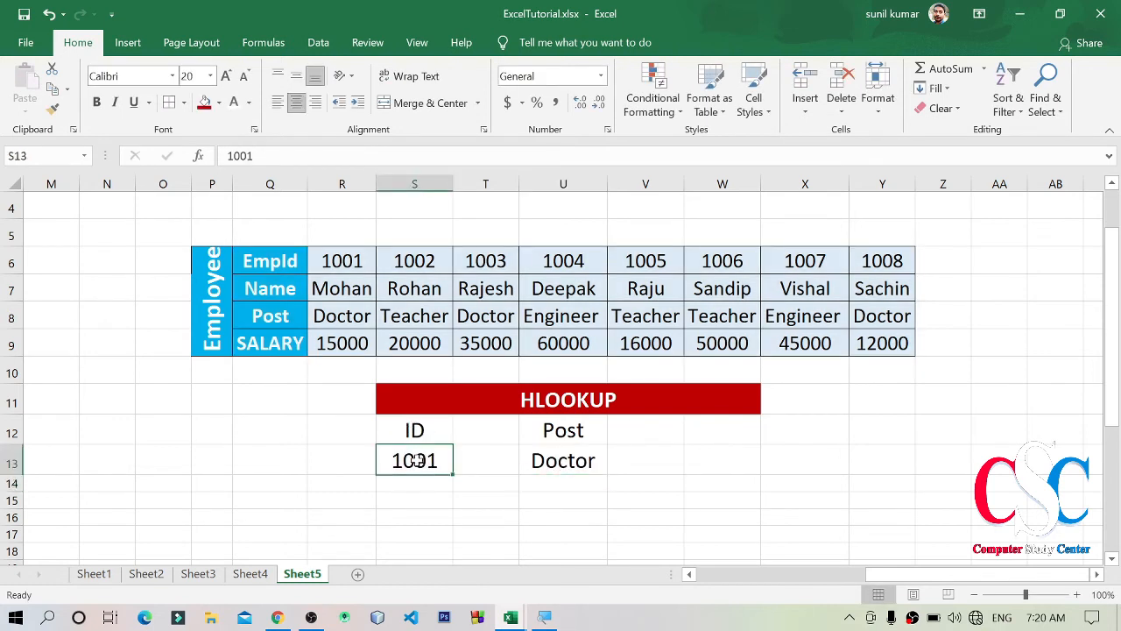
{"action": "left_click", "coordinate": [557, 461]}
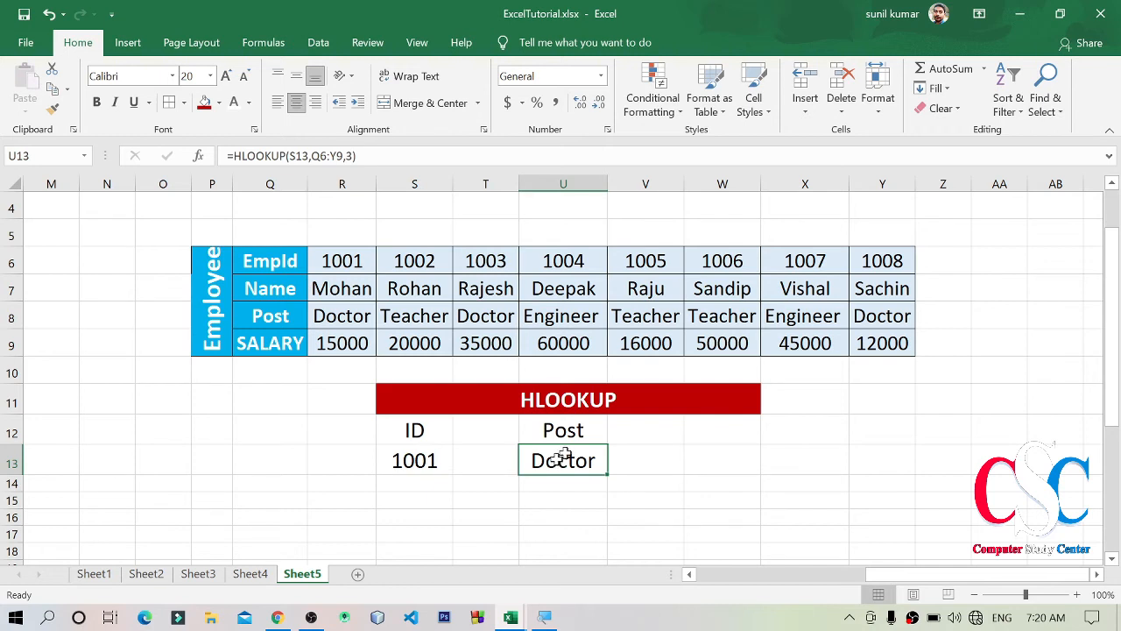
Step: Copy the formatting of the Post label in U12 to cell W12 with Format Painter
{"action": "left_click", "coordinate": [722, 432]}
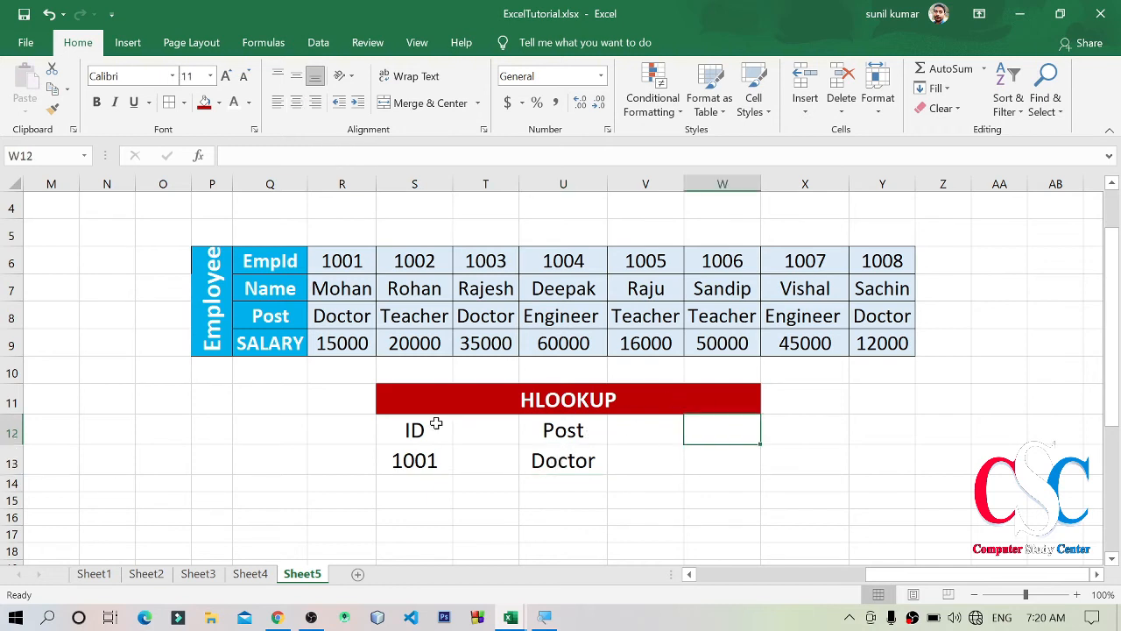
{"action": "left_click", "coordinate": [554, 431]}
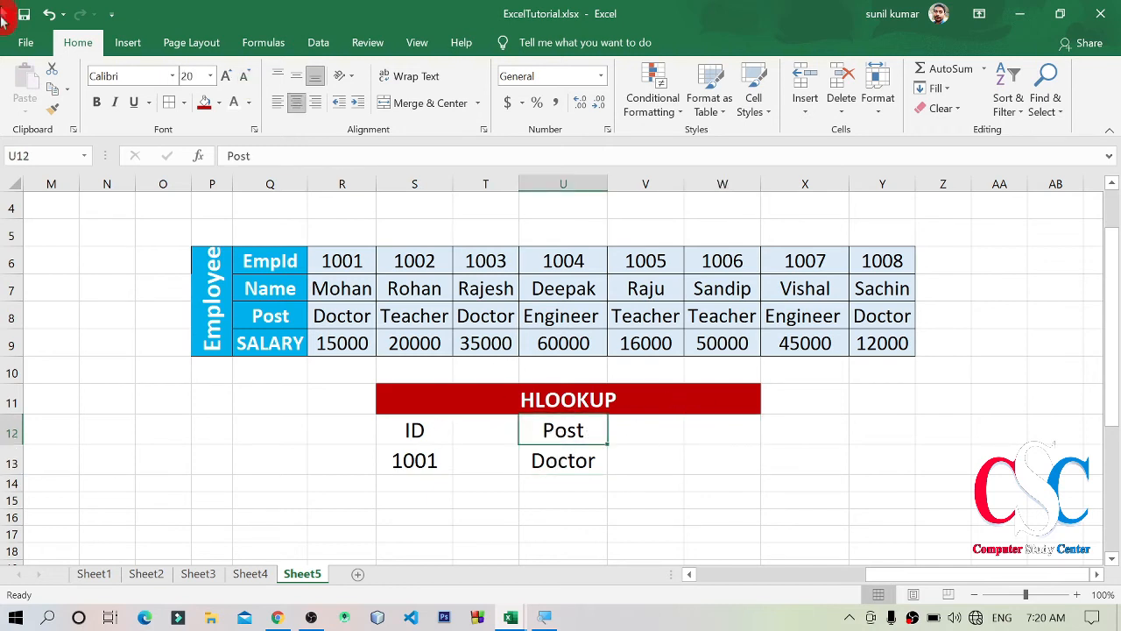
{"action": "left_click", "coordinate": [53, 108]}
{"action": "left_click", "coordinate": [717, 428]}
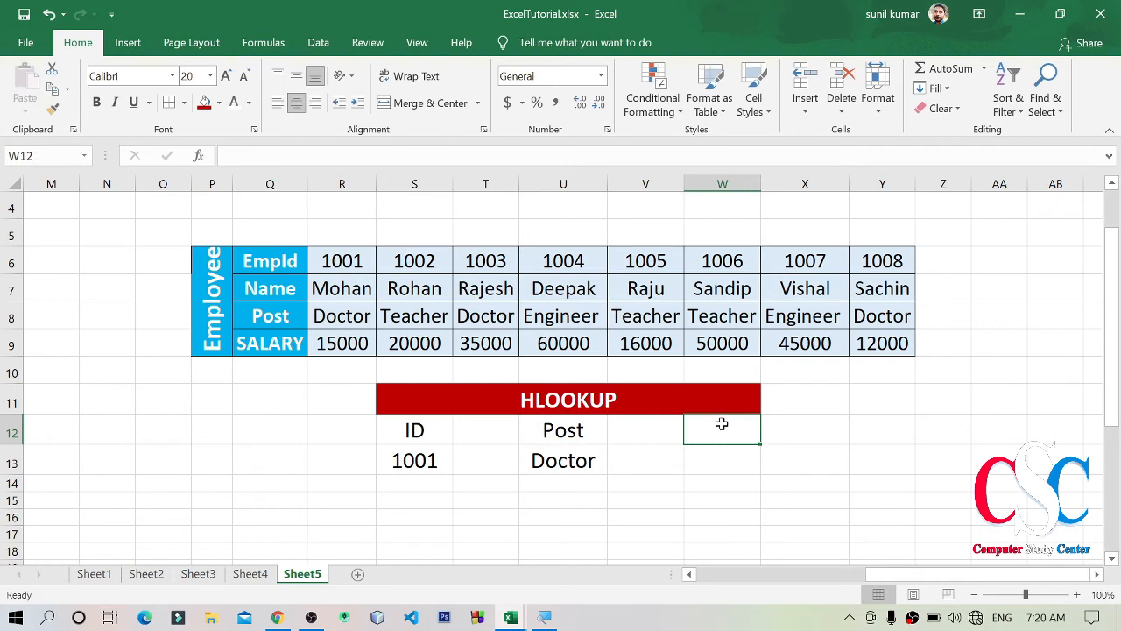
Step: Enter the label Salary in cell W12 beneath the HLOOKUP heading
{"action": "type", "text": "Sal"}
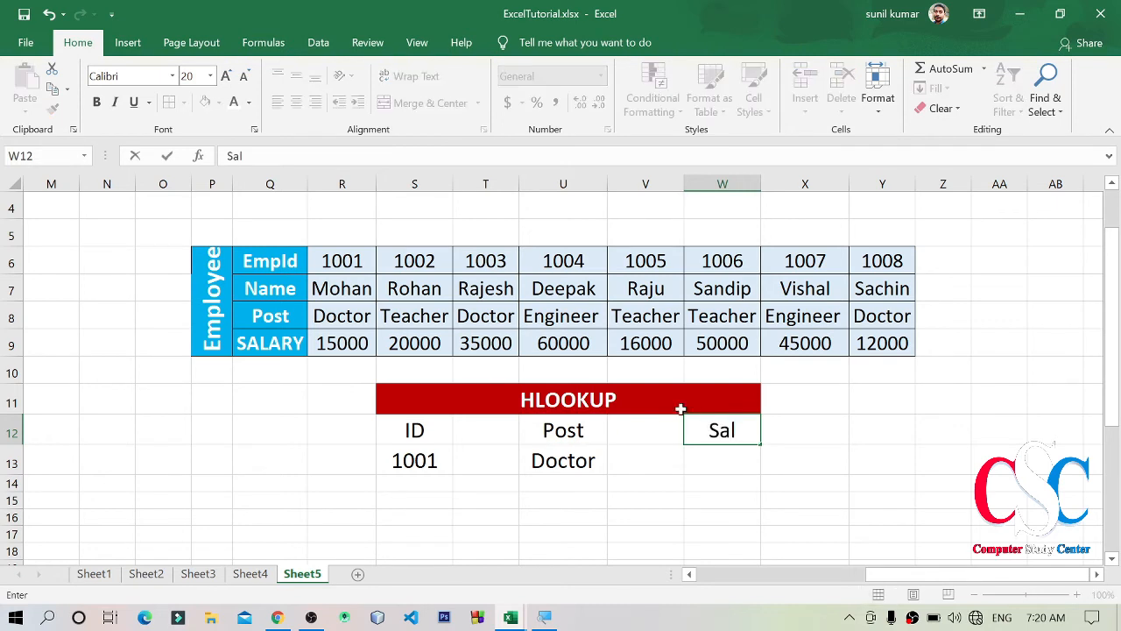
{"action": "type", "text": "ary"}
{"action": "key", "text": "Return"}
Step: Copy the formatting of the Salary label in W12 to cell W13 with Format Painter
{"action": "left_click", "coordinate": [722, 430]}
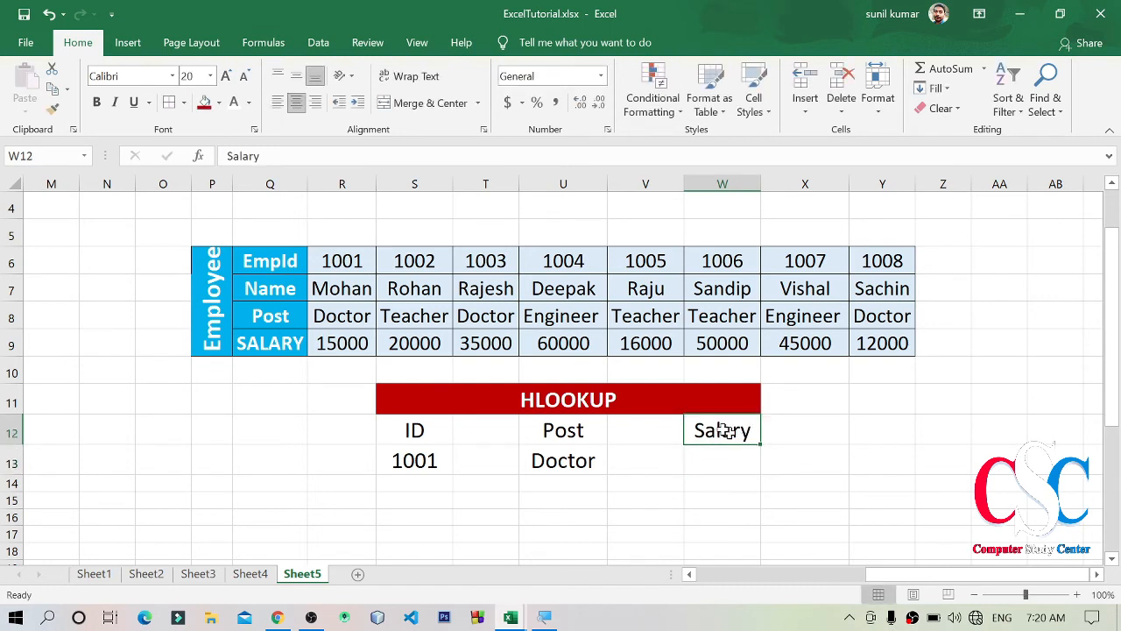
{"action": "left_click", "coordinate": [52, 107]}
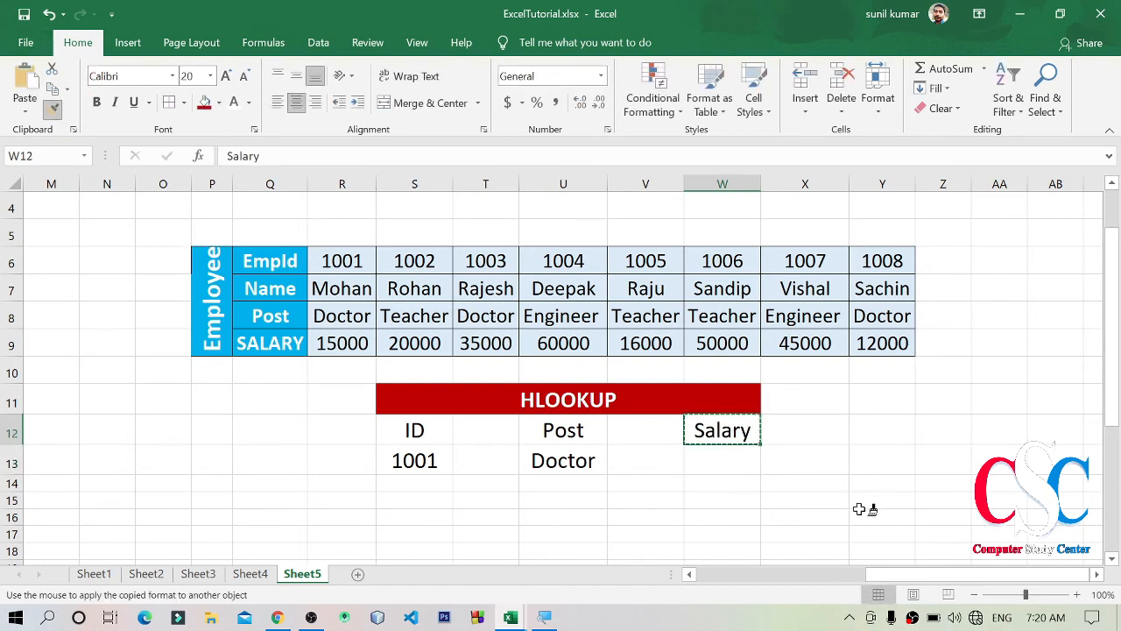
{"action": "left_click", "coordinate": [730, 452]}
{"action": "left_click", "coordinate": [763, 469]}
{"action": "left_click", "coordinate": [736, 455]}
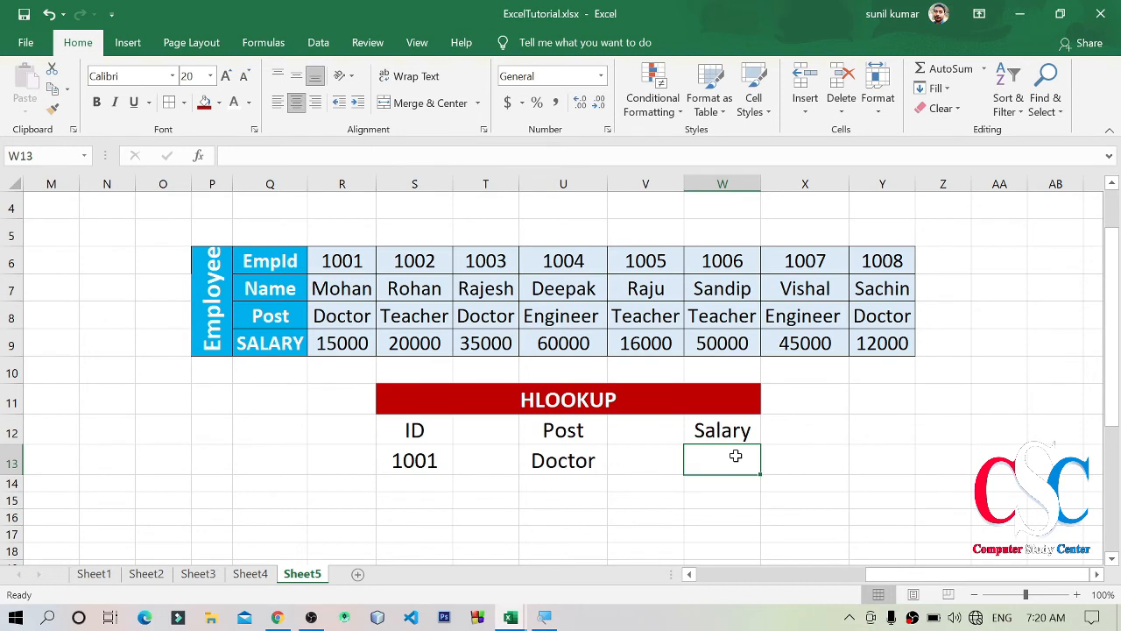
{"action": "type", "text": "=h"}
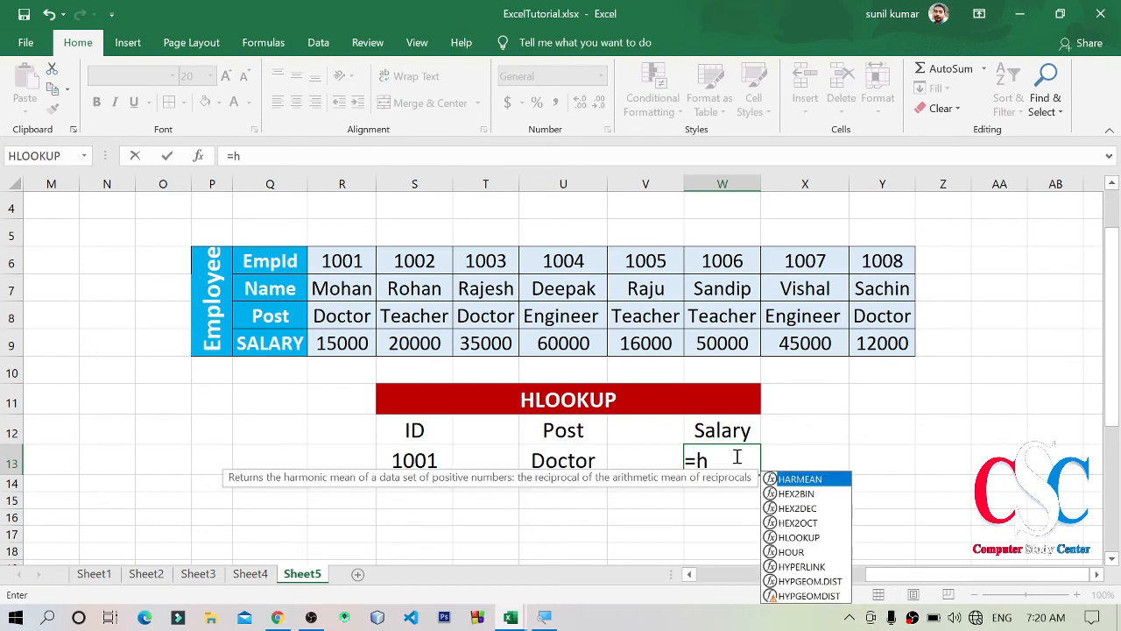
{"action": "type", "text": "l"}
{"action": "key", "text": "Return"}
Step: Enter the formula =HLOOKUP(S13,Q6:Y9,4) in W13 to return the salary for the ID in S13
{"action": "left_click", "coordinate": [736, 455]}
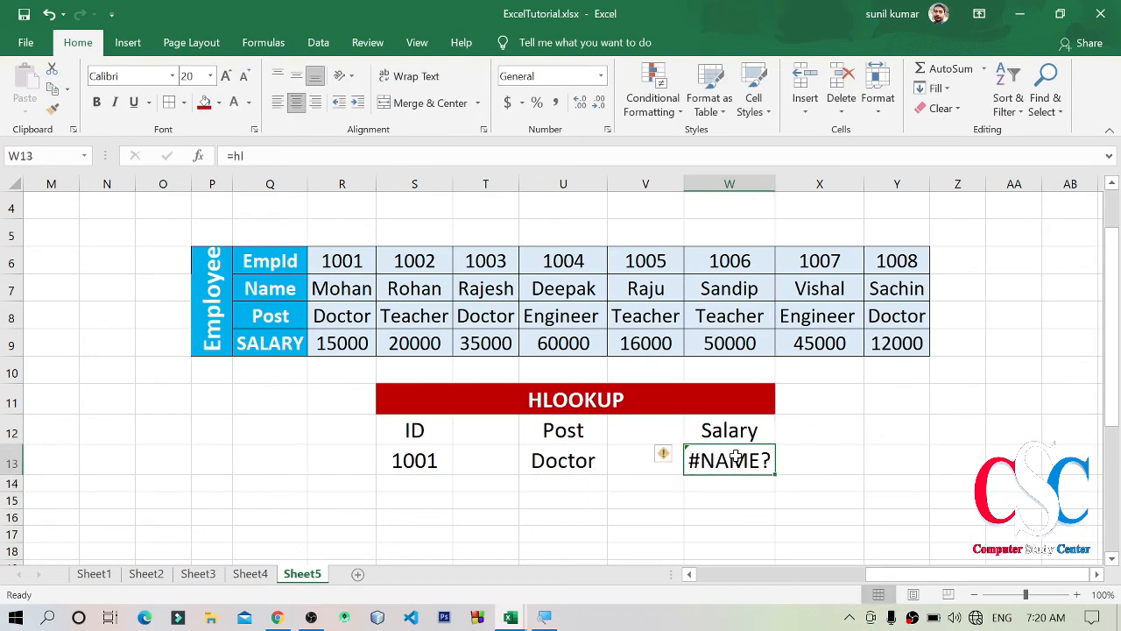
{"action": "type", "text": "=hl"}
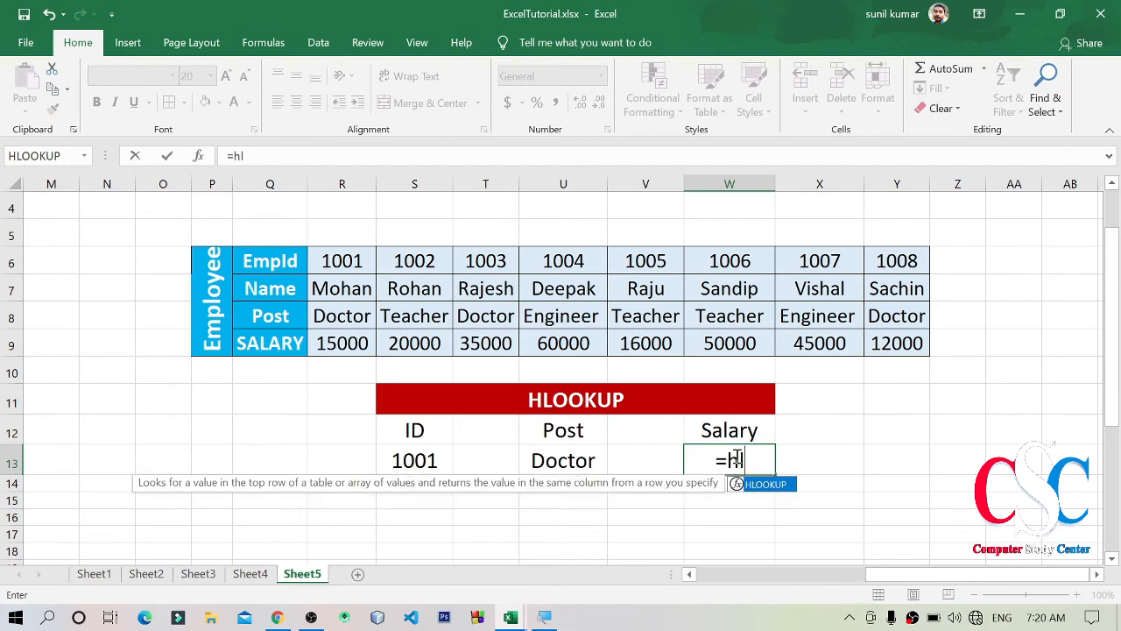
{"action": "key", "text": "Tab"}
{"action": "left_click", "coordinate": [409, 461]}
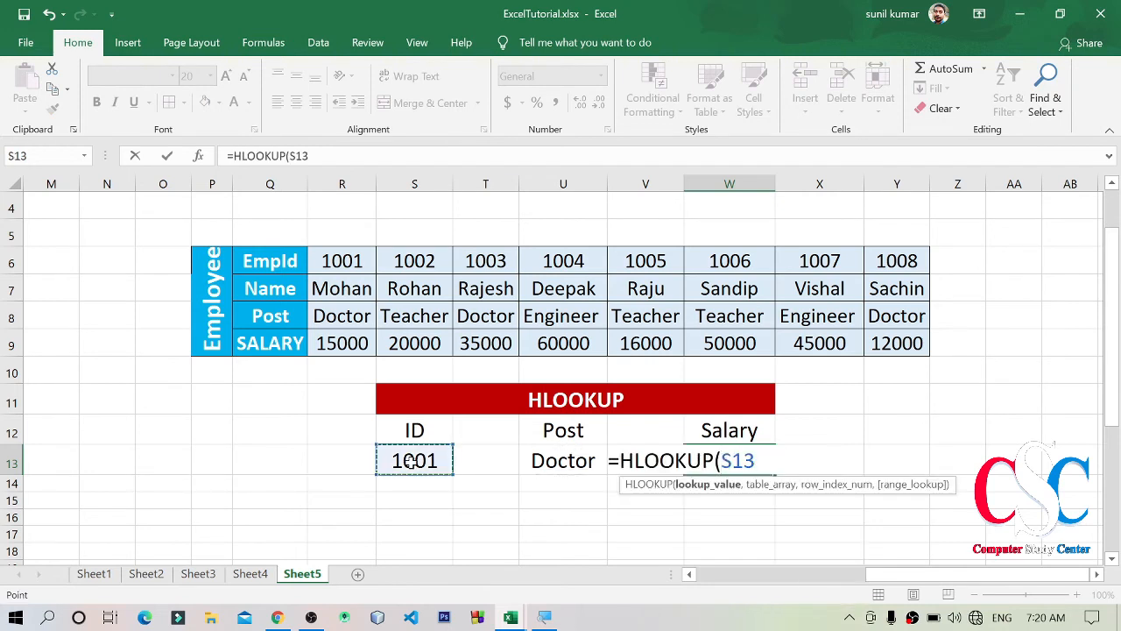
{"action": "type", "text": ","}
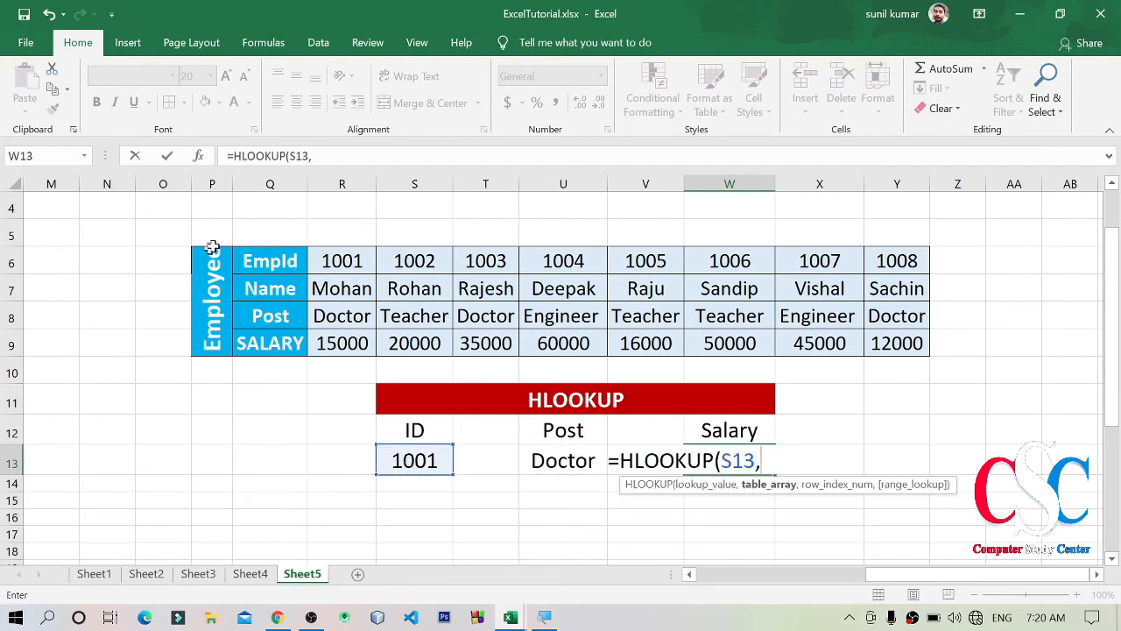
{"action": "left_click_drag", "start_coordinate": [251, 257], "coordinate": [893, 333]}
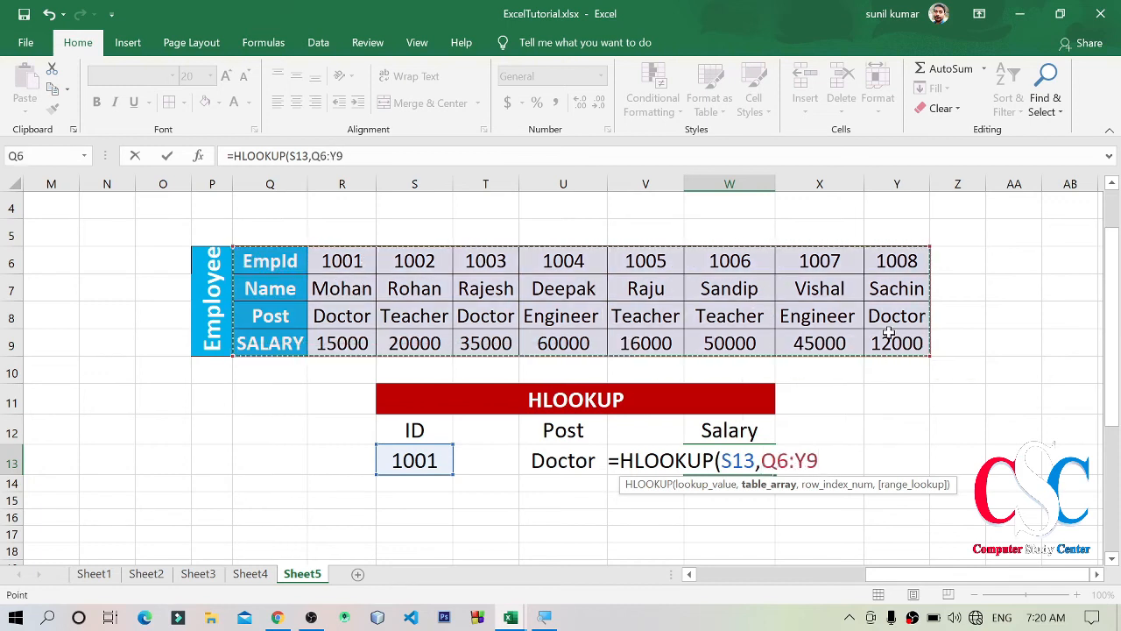
{"action": "type", "text": ",4"}
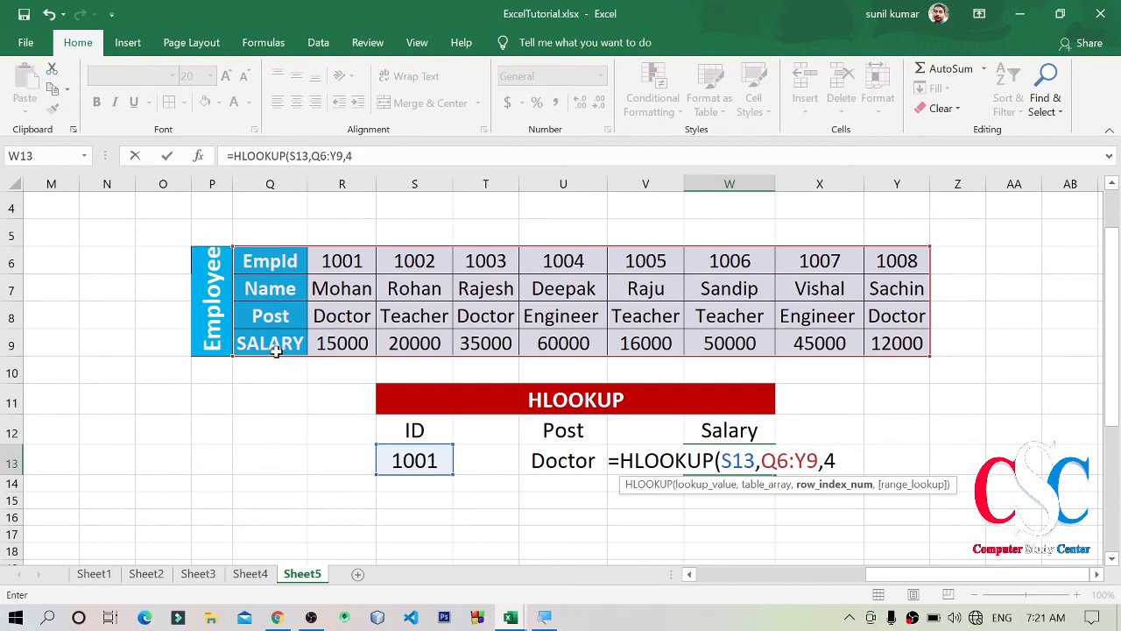
{"action": "type", "text": ")"}
{"action": "key", "text": "Return"}
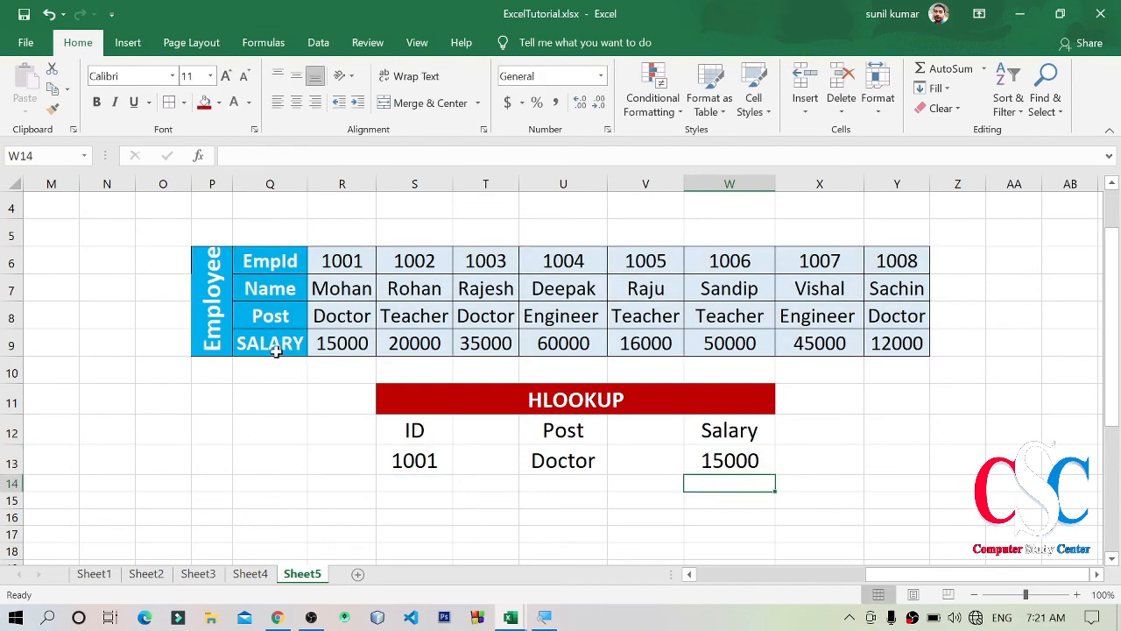
Step: Compare the first employee's ID, post and salary in the Employee table with the HLOOKUP results in row 13
{"action": "left_click", "coordinate": [290, 260]}
{"action": "left_click", "coordinate": [337, 263]}
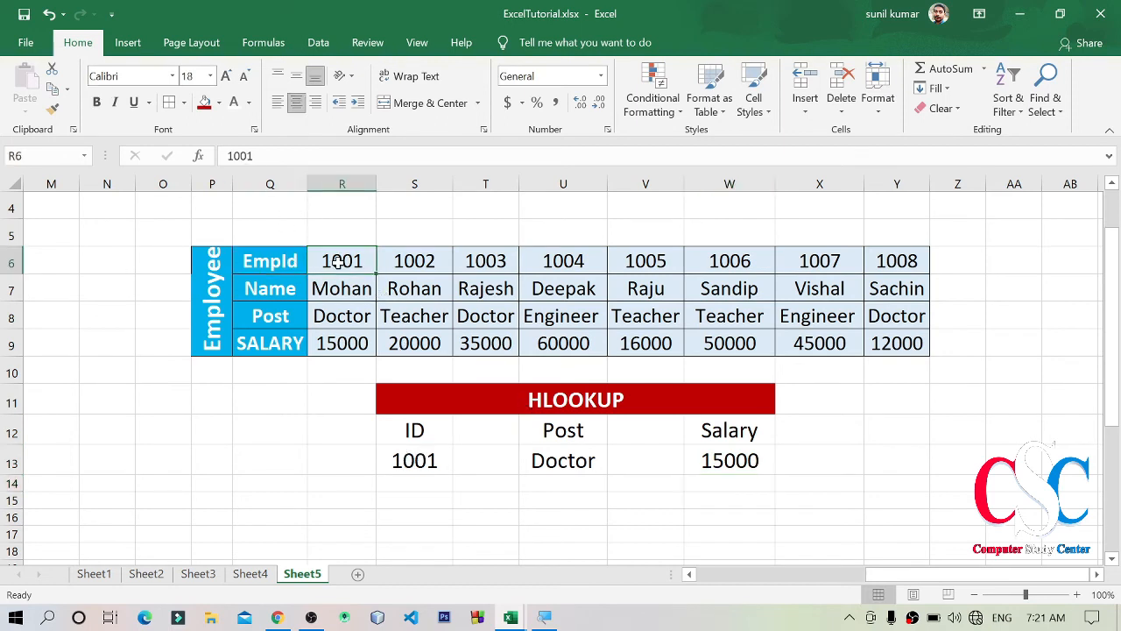
{"action": "left_click", "coordinate": [341, 320]}
{"action": "left_click", "coordinate": [343, 345]}
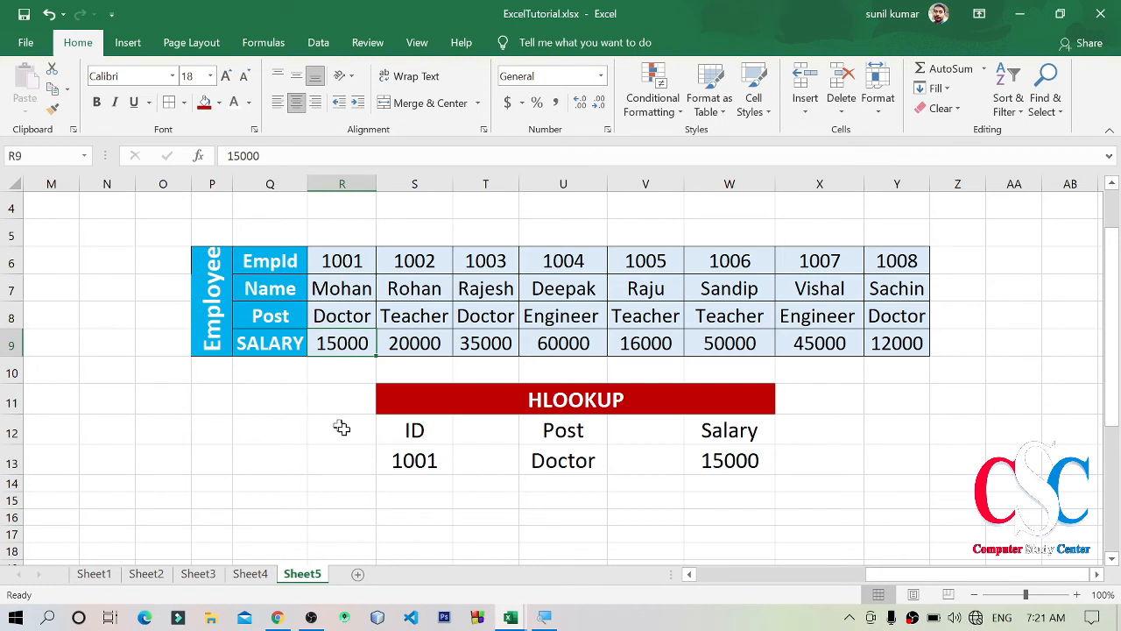
{"action": "left_click_drag", "start_coordinate": [427, 465], "coordinate": [754, 483]}
{"action": "left_click", "coordinate": [908, 506]}
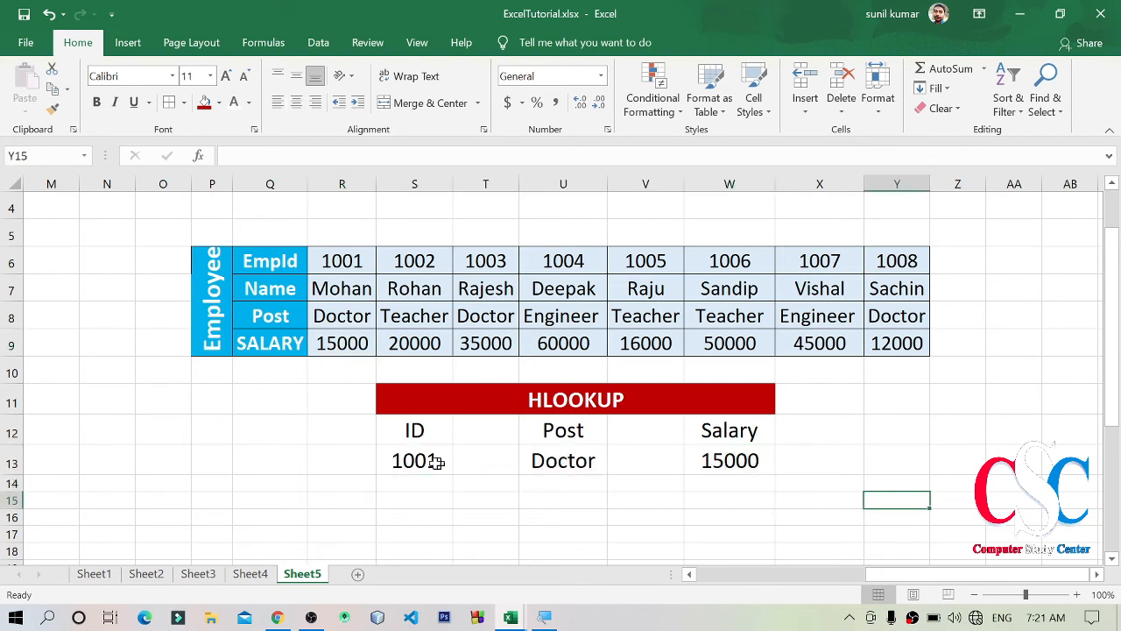
Step: Change the lookup value in S13 to the third employee's ID and check the results against the table's post and salary
{"action": "left_click", "coordinate": [438, 461]}
{"action": "double_click", "coordinate": [441, 462]}
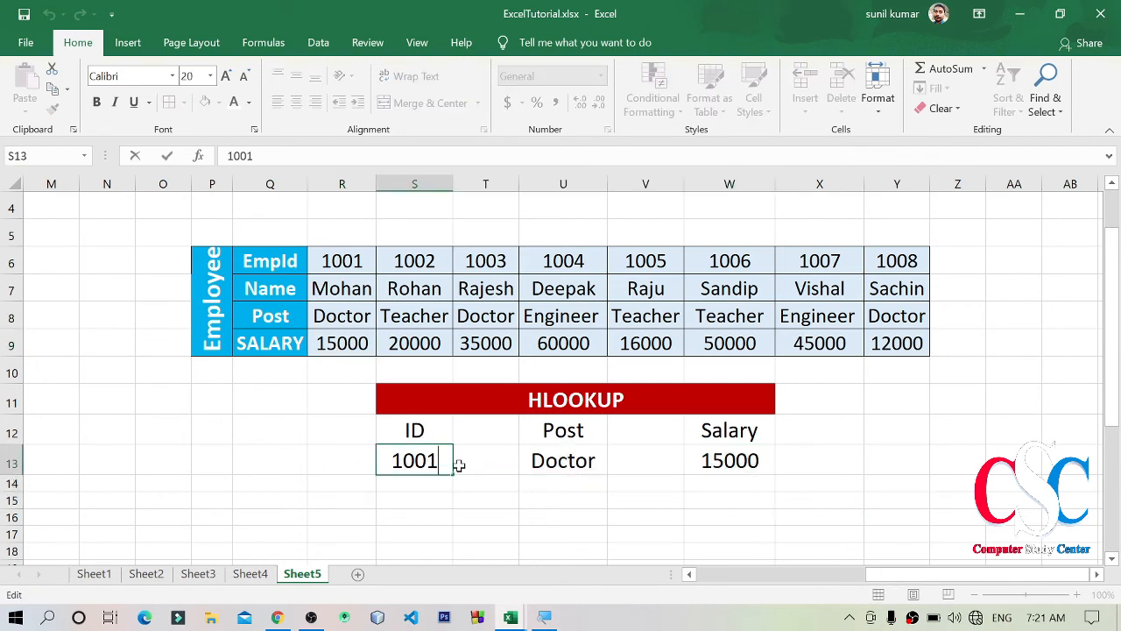
{"action": "key", "text": "BackSpace"}
{"action": "type", "text": "3"}
{"action": "key", "text": "Return"}
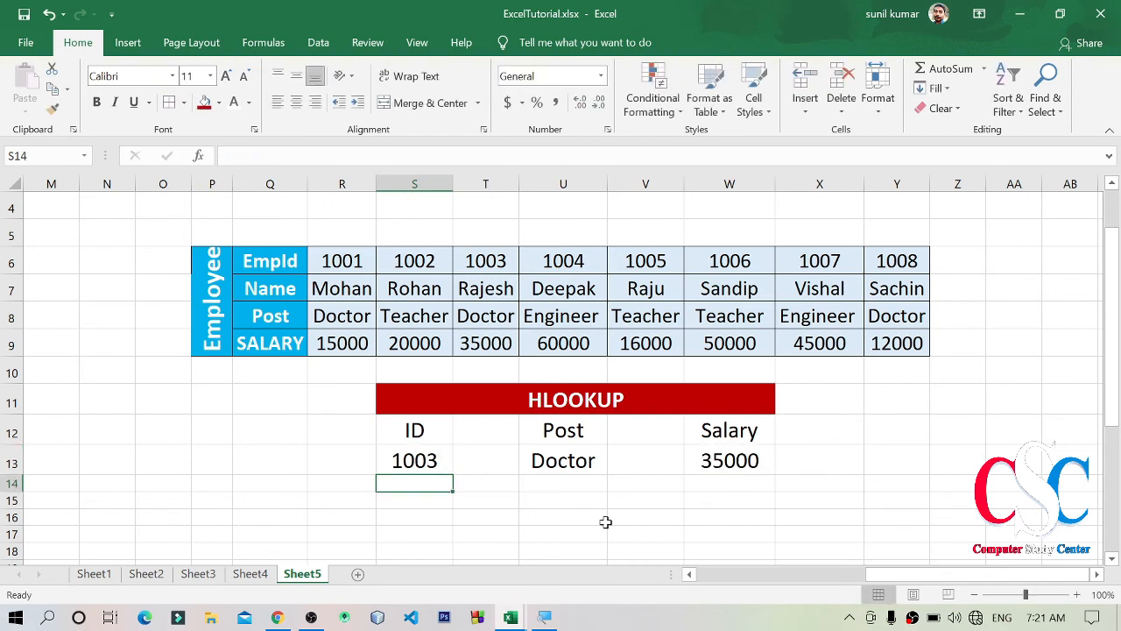
{"action": "left_click", "coordinate": [496, 257]}
{"action": "left_click", "coordinate": [497, 315]}
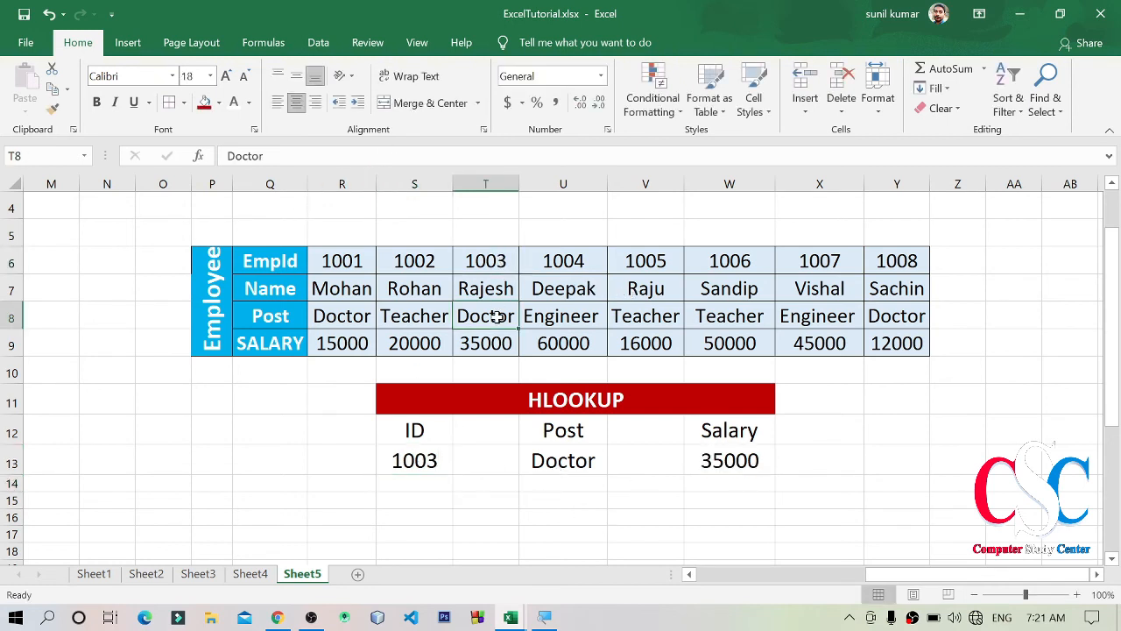
{"action": "left_click", "coordinate": [499, 344]}
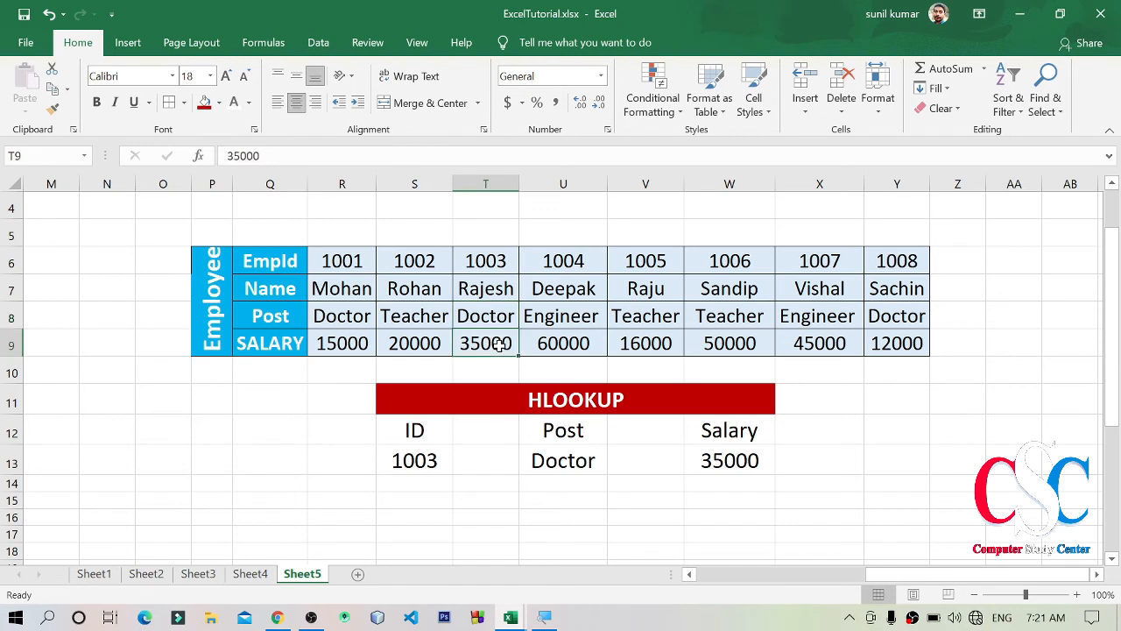
Step: Replace the lookup value in S13 with the second employee's ID from the table
{"action": "left_click", "coordinate": [435, 259]}
{"action": "double_click", "coordinate": [426, 457]}
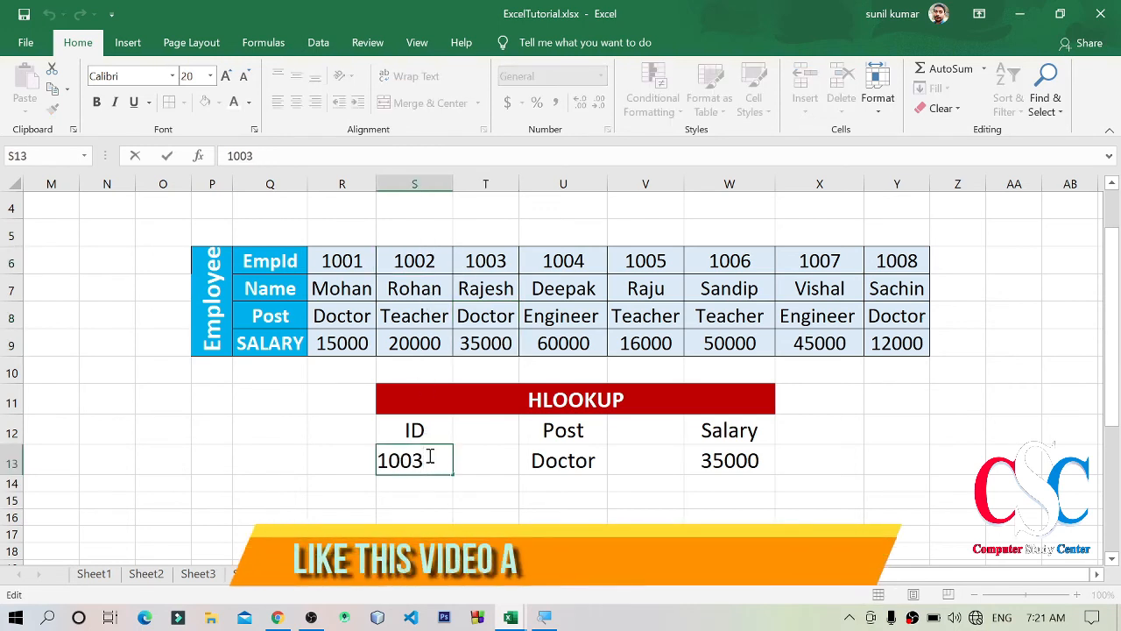
{"action": "key", "text": "BackSpace"}
{"action": "type", "text": "2"}
{"action": "key", "text": "Return"}
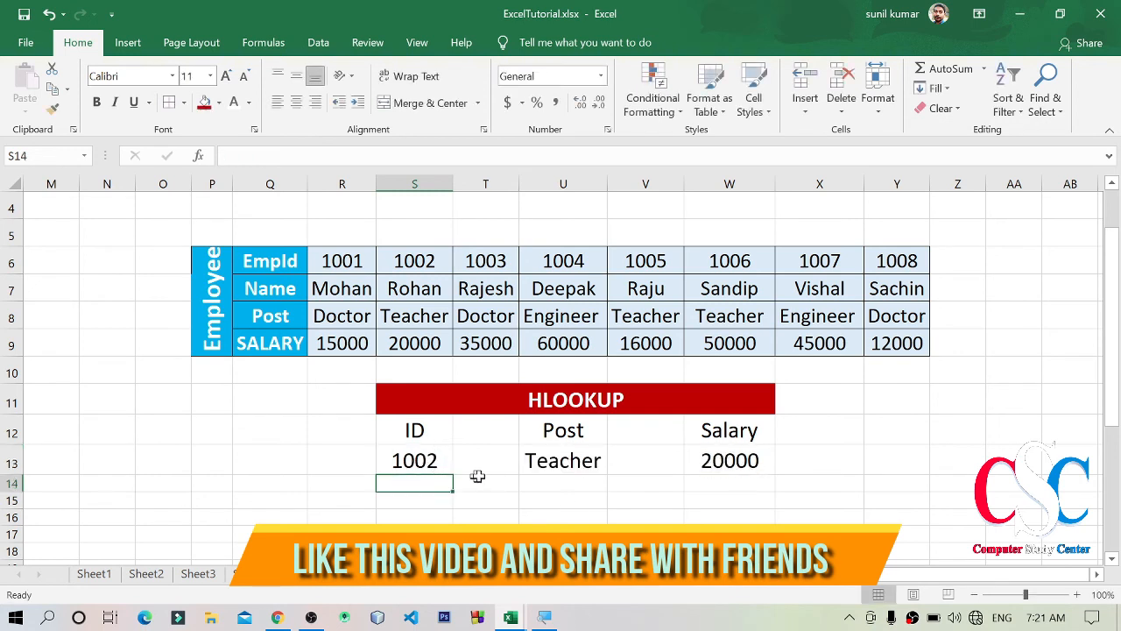
Step: Review the HLOOKUP formulas in U13 and W13 and compare their results with the second employee's post and salary in the table
{"action": "left_click", "coordinate": [574, 462]}
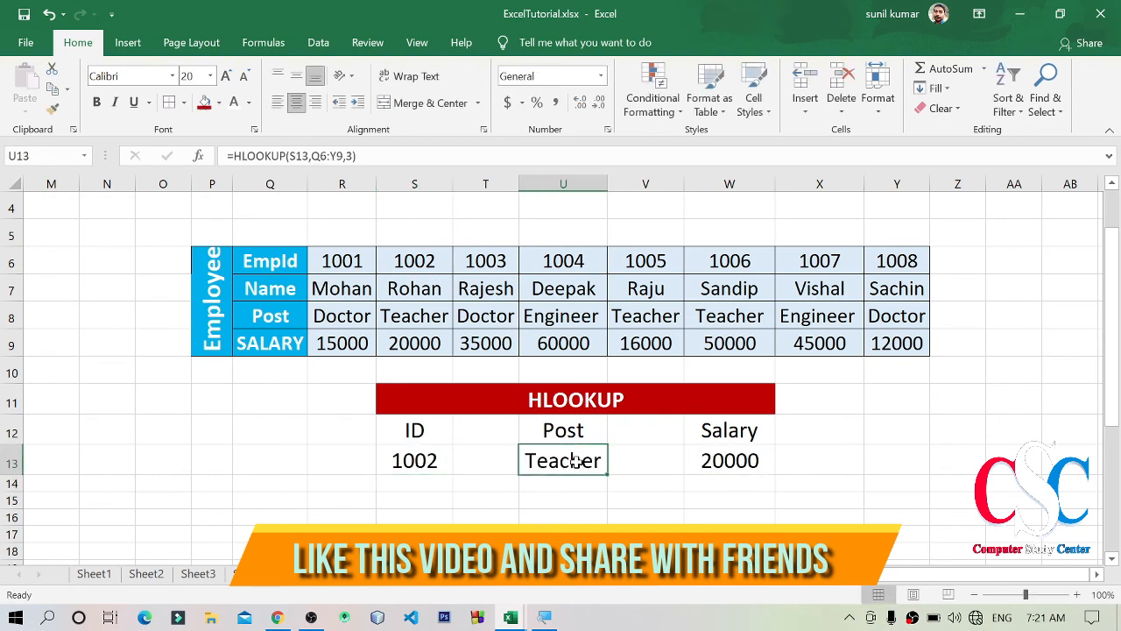
{"action": "left_click", "coordinate": [723, 466]}
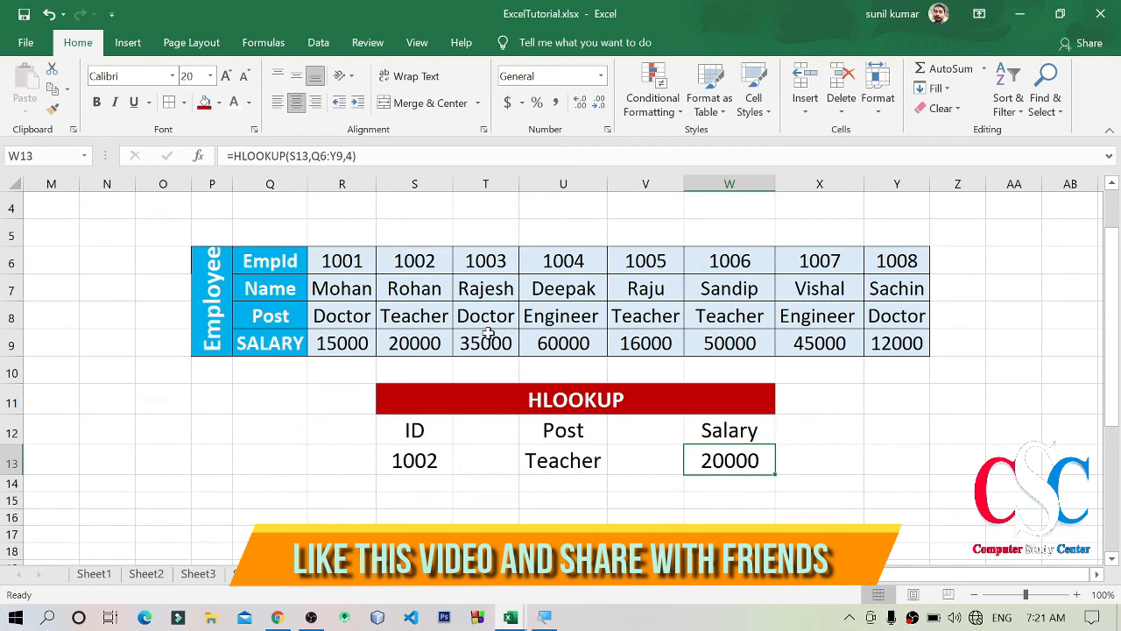
{"action": "left_click", "coordinate": [415, 261]}
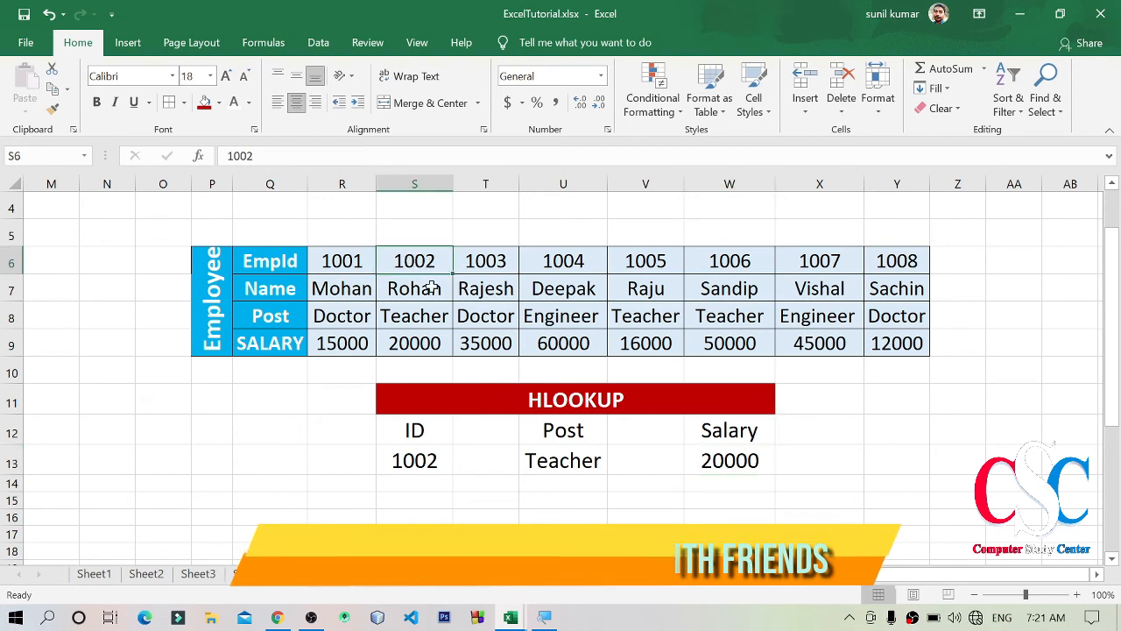
{"action": "left_click", "coordinate": [424, 322]}
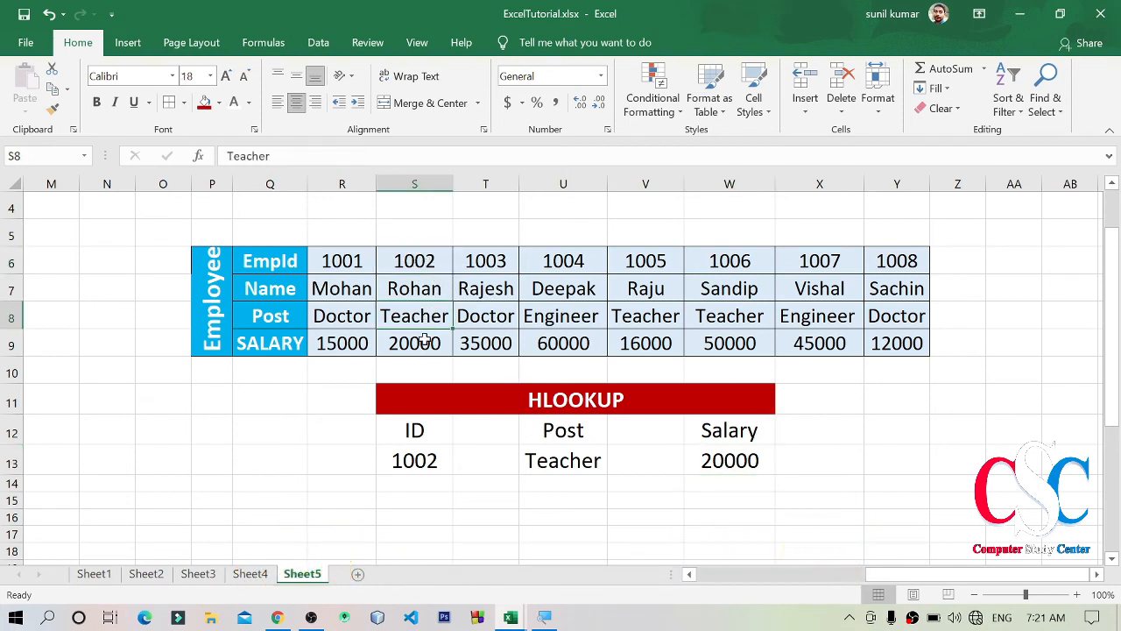
{"action": "left_click", "coordinate": [417, 347]}
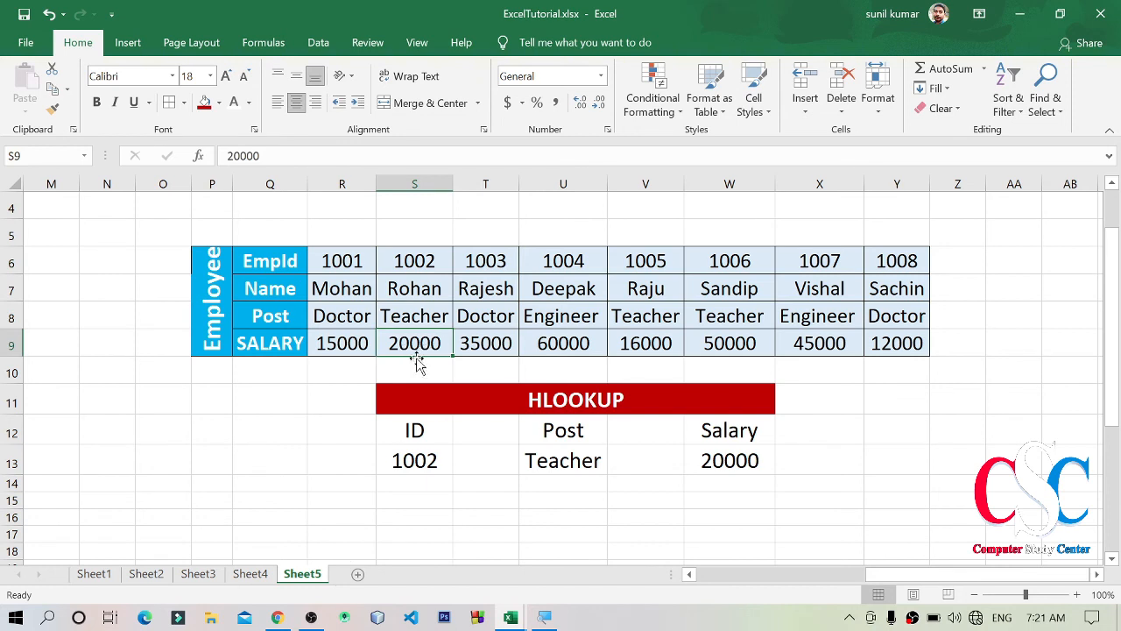
{"action": "left_click", "coordinate": [914, 511]}
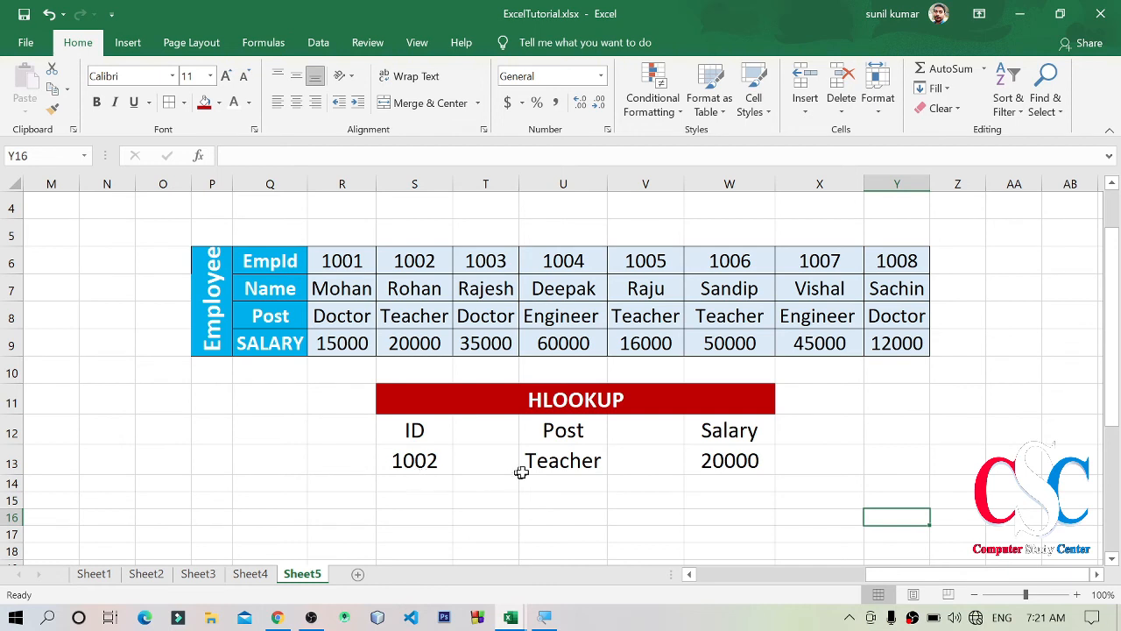
{"action": "left_click", "coordinate": [601, 463]}
{"action": "left_click", "coordinate": [745, 468]}
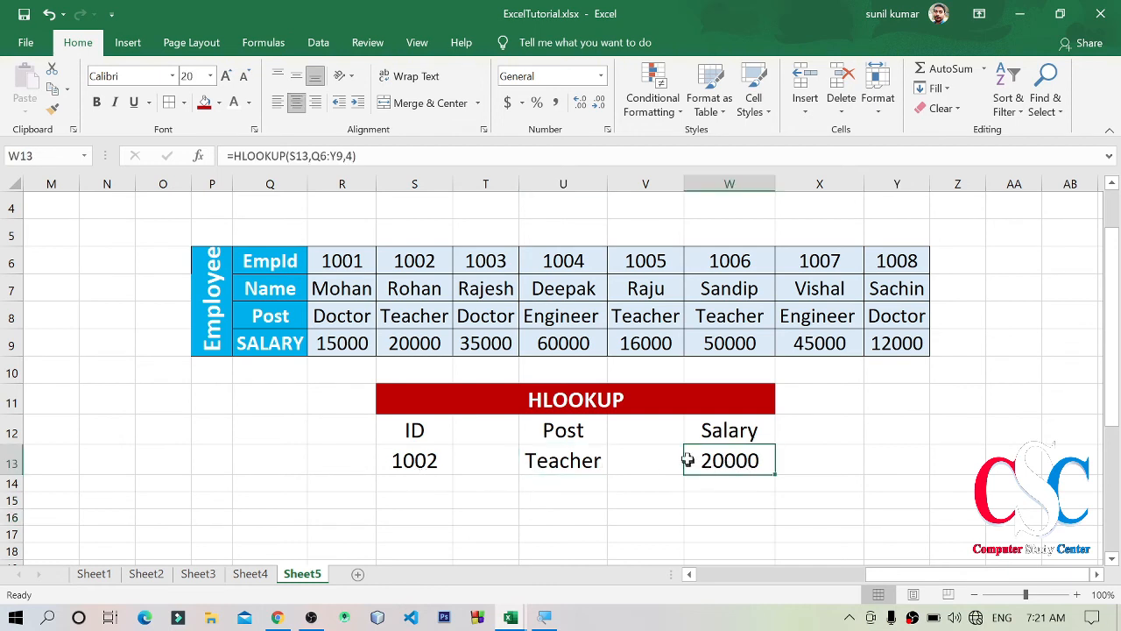
{"action": "left_click", "coordinate": [419, 458]}
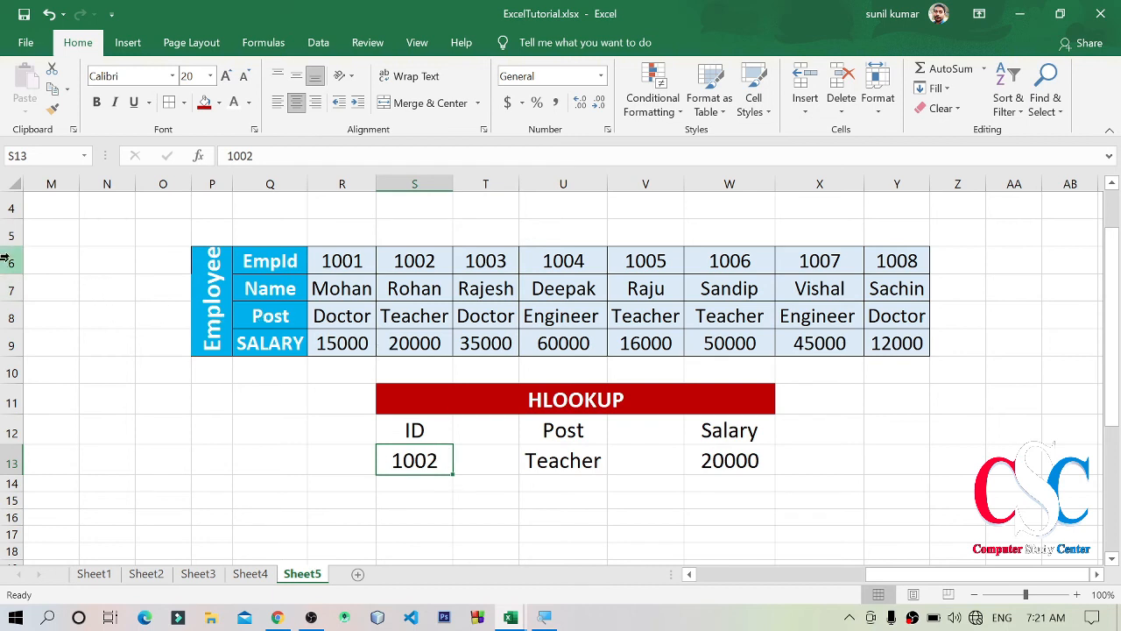
Step: Hide rows 5 to 9 containing the Employee table
{"action": "left_click_drag", "start_coordinate": [12, 239], "coordinate": [14, 350]}
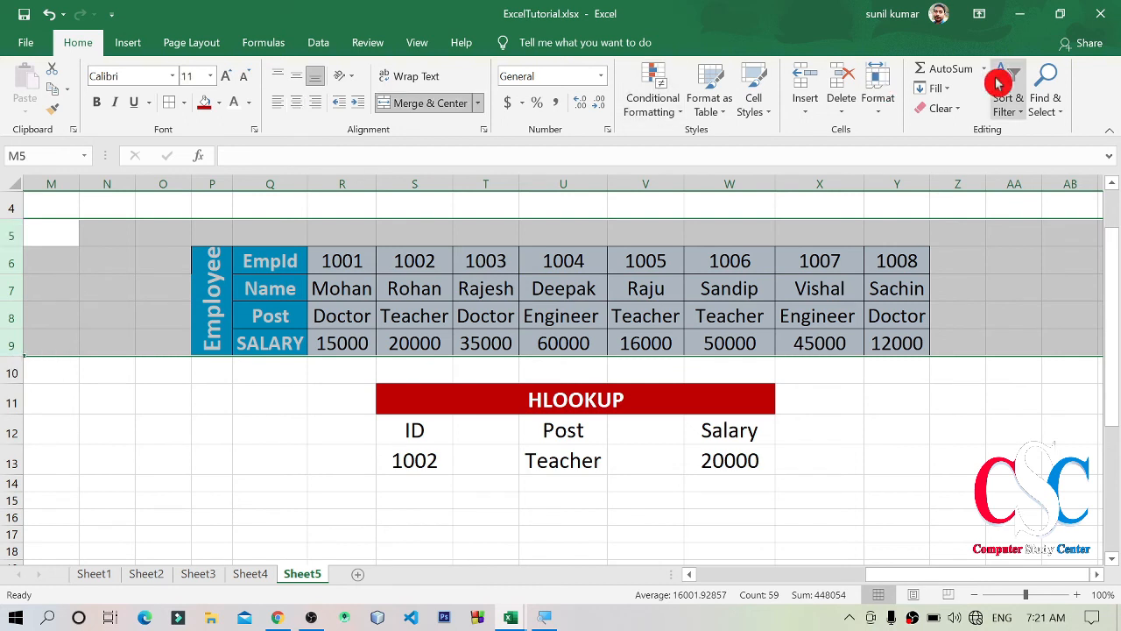
{"action": "left_click", "coordinate": [879, 103]}
{"action": "mouse_move", "coordinate": [963, 286]}
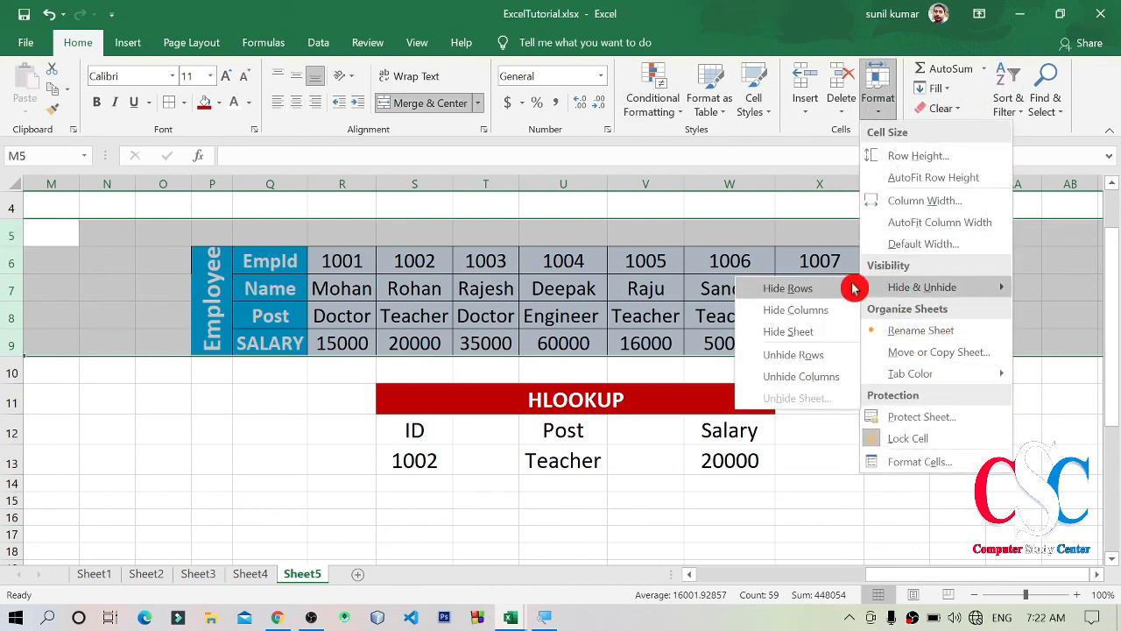
{"action": "left_click", "coordinate": [832, 287]}
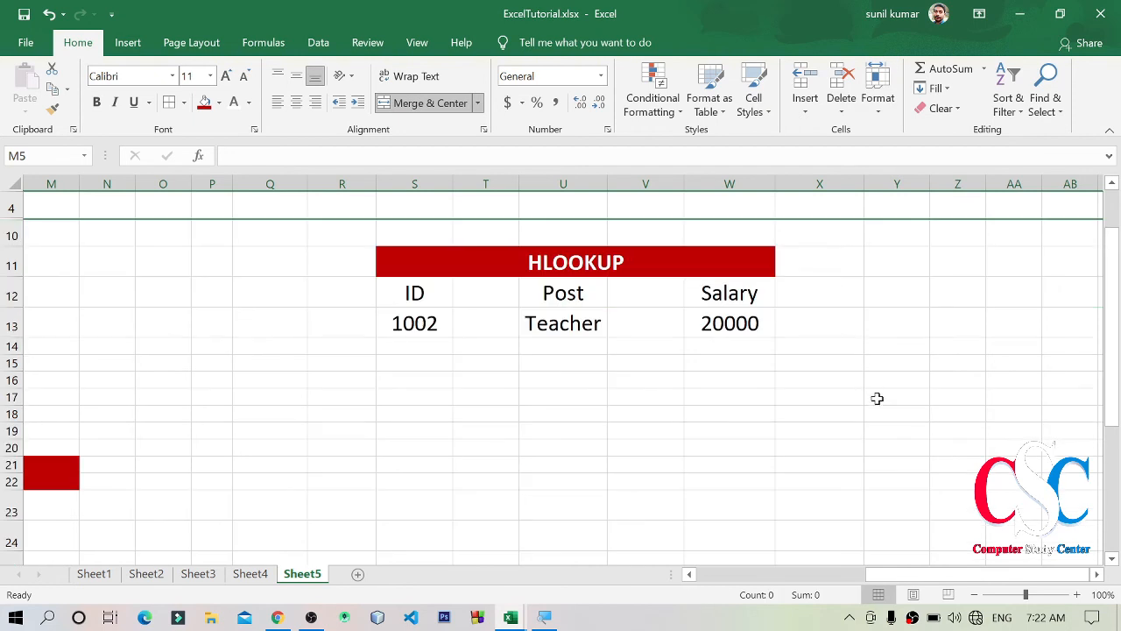
{"action": "left_click", "coordinate": [876, 396]}
Step: Change the lookup value in S13 to the fourth employee's ID and select the Post result in U13
{"action": "double_click", "coordinate": [444, 326]}
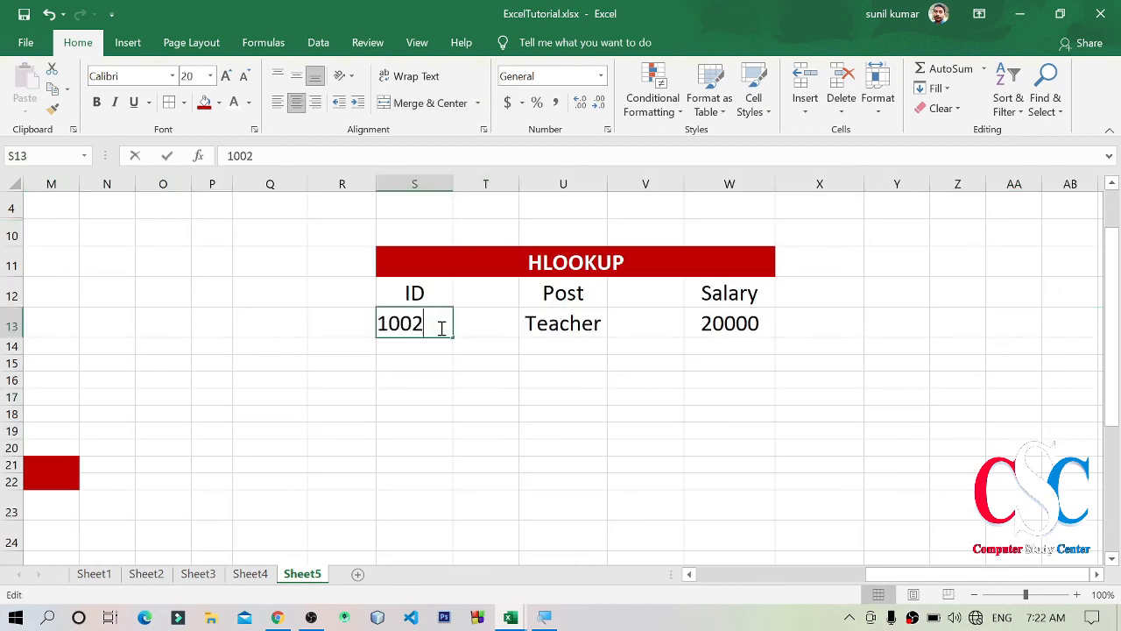
{"action": "key", "text": "Delete"}
{"action": "type", "text": "4"}
{"action": "key", "text": "Return"}
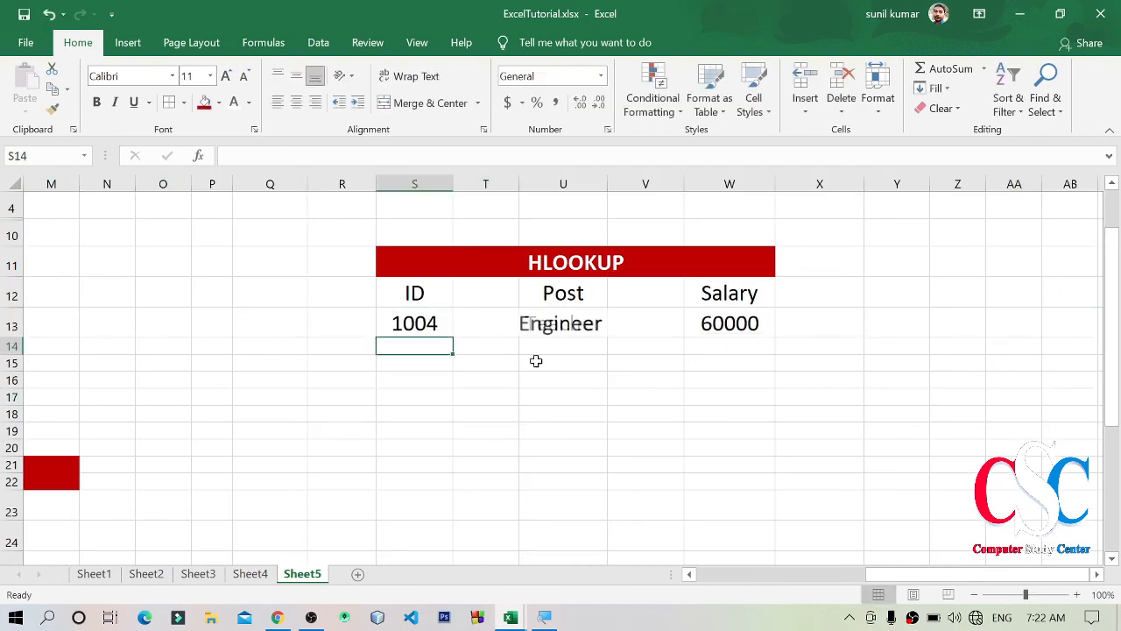
{"action": "left_click", "coordinate": [589, 326]}
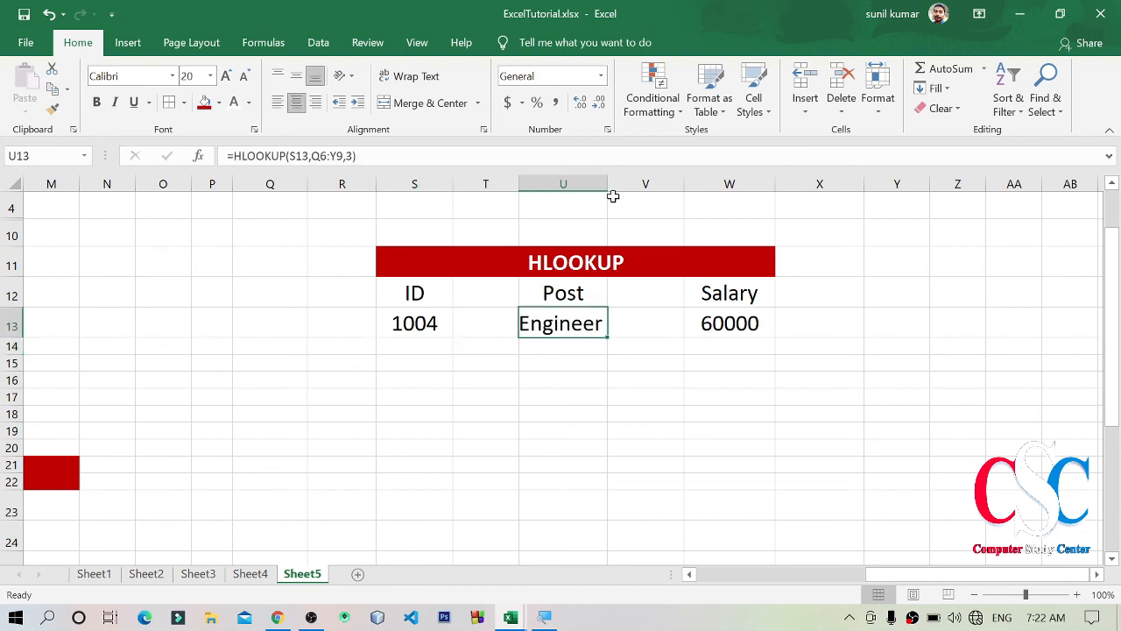
Step: Widen column U slightly so the Post result has more room, and select the Salary result in W13
{"action": "left_click_drag", "start_coordinate": [605, 186], "coordinate": [614, 186]}
{"action": "left_click", "coordinate": [733, 464]}
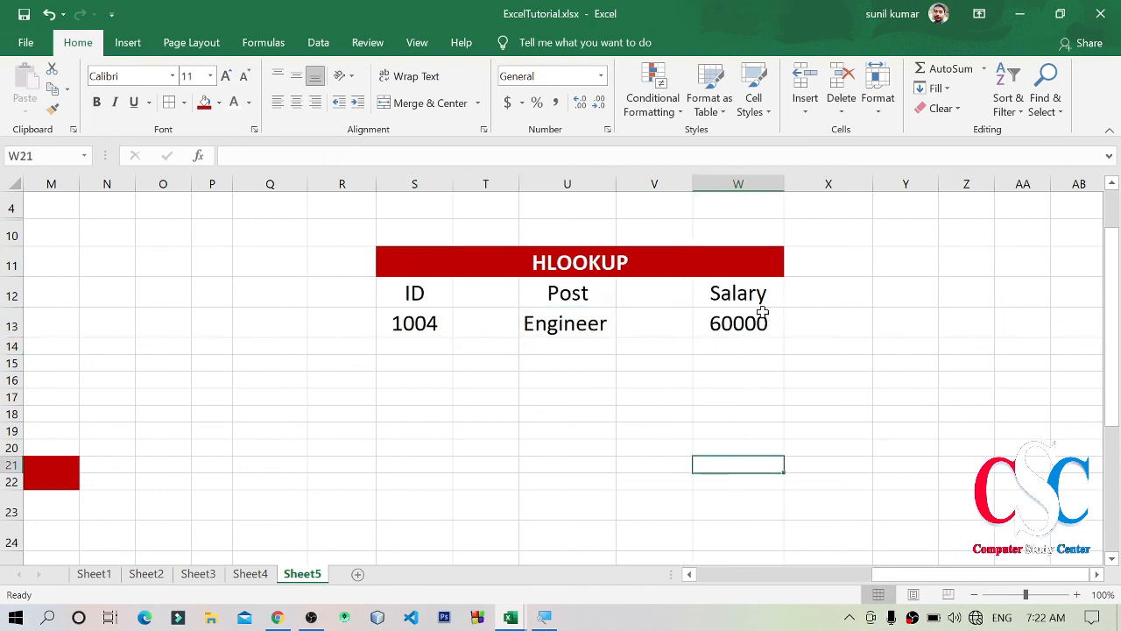
{"action": "left_click", "coordinate": [751, 321]}
Step: Change the HLOOKUP lookup value in S13 to the seventh employee's ID
{"action": "double_click", "coordinate": [427, 317]}
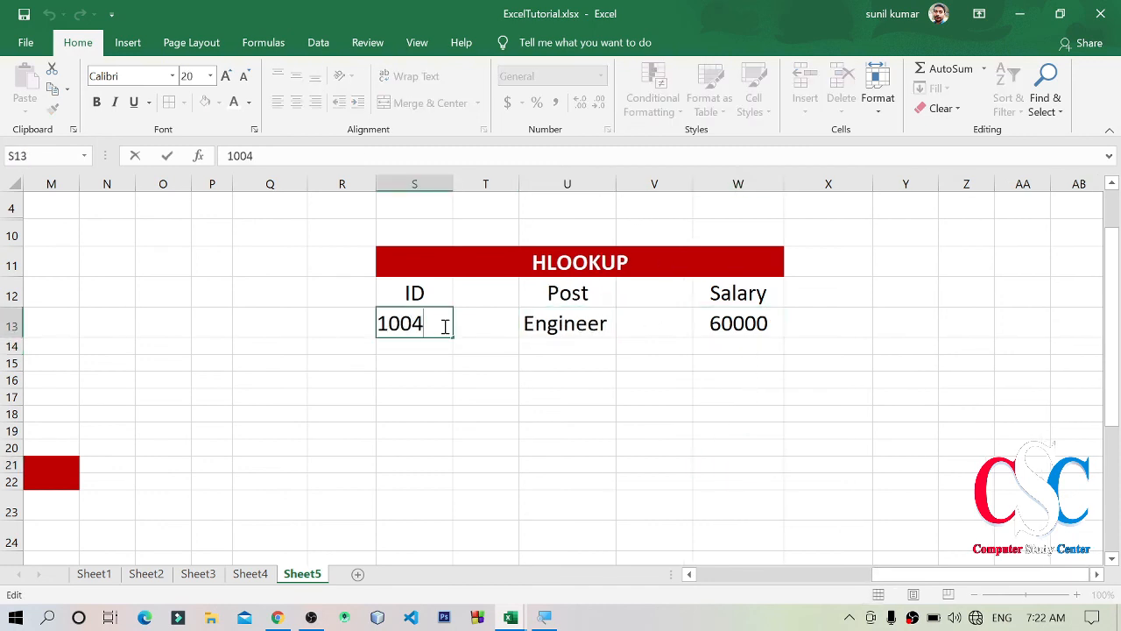
{"action": "key", "text": "BackSpace"}
{"action": "key", "text": "Return"}
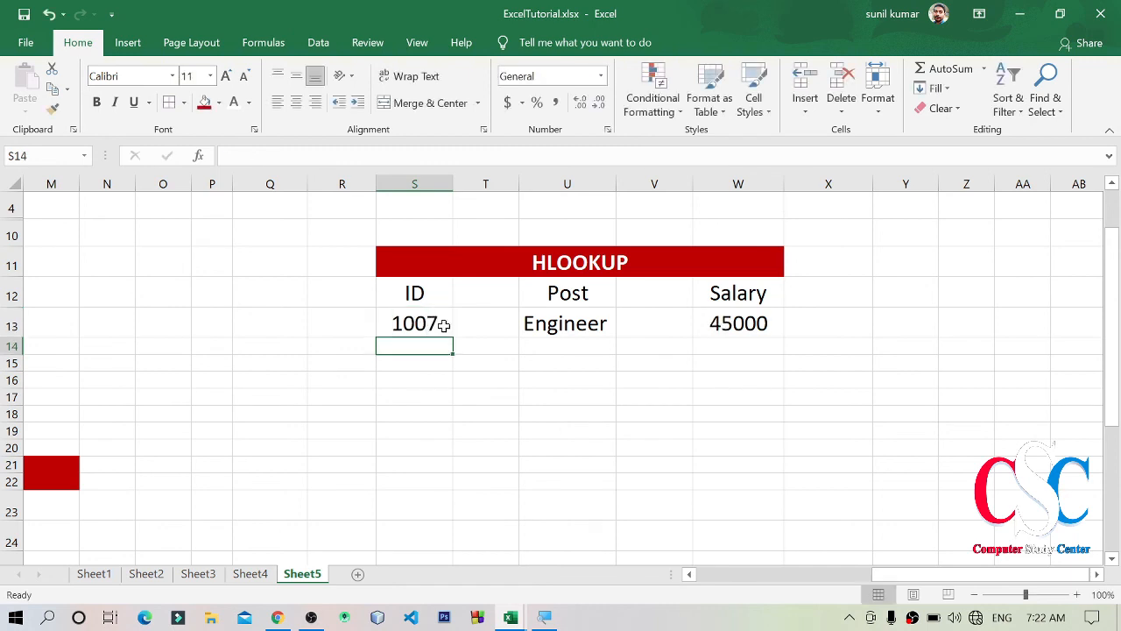
Step: Replace the lookup value in S13 with the eighth employee's ID and check the Post and Salary results in U13 and W13
{"action": "double_click", "coordinate": [441, 321]}
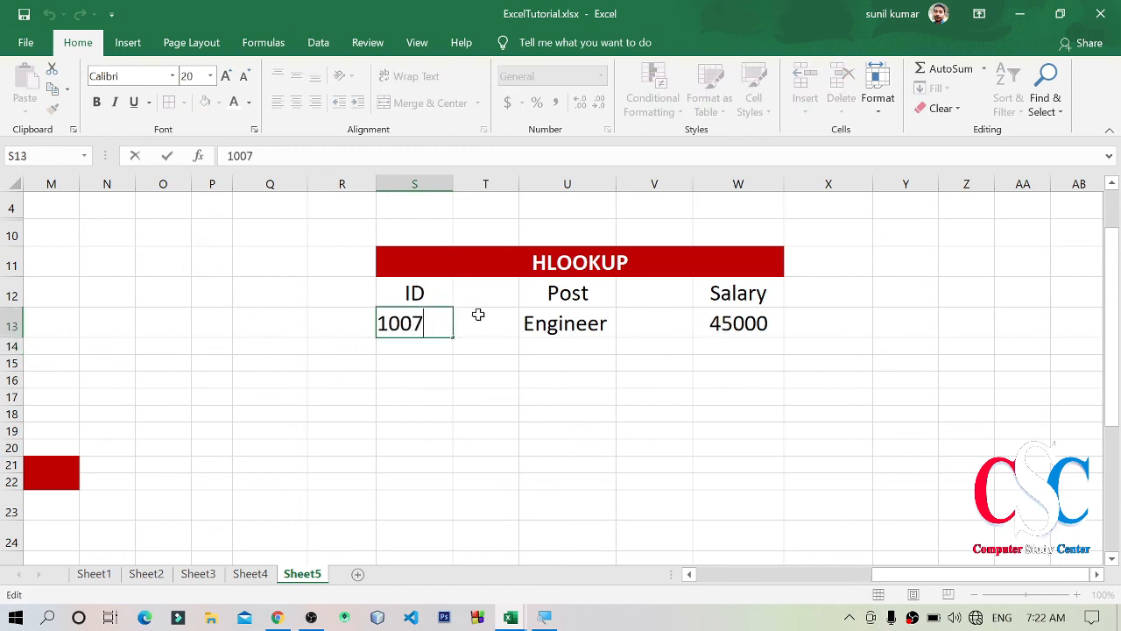
{"action": "key", "text": "BackSpace"}
{"action": "type", "text": "8"}
{"action": "key", "text": "Return"}
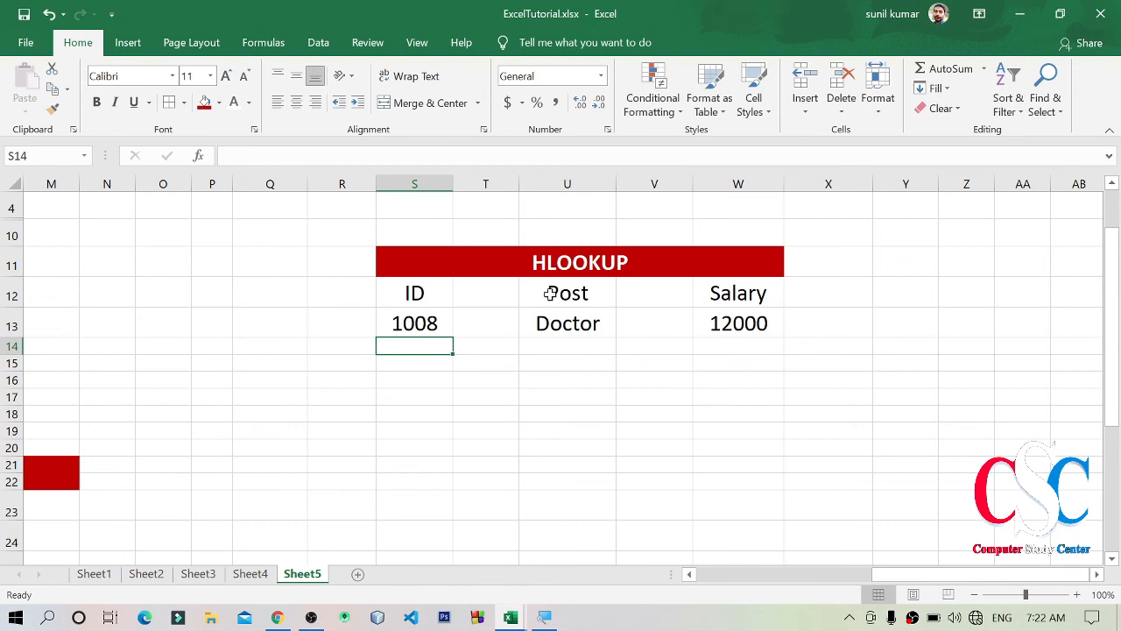
{"action": "left_click", "coordinate": [575, 331]}
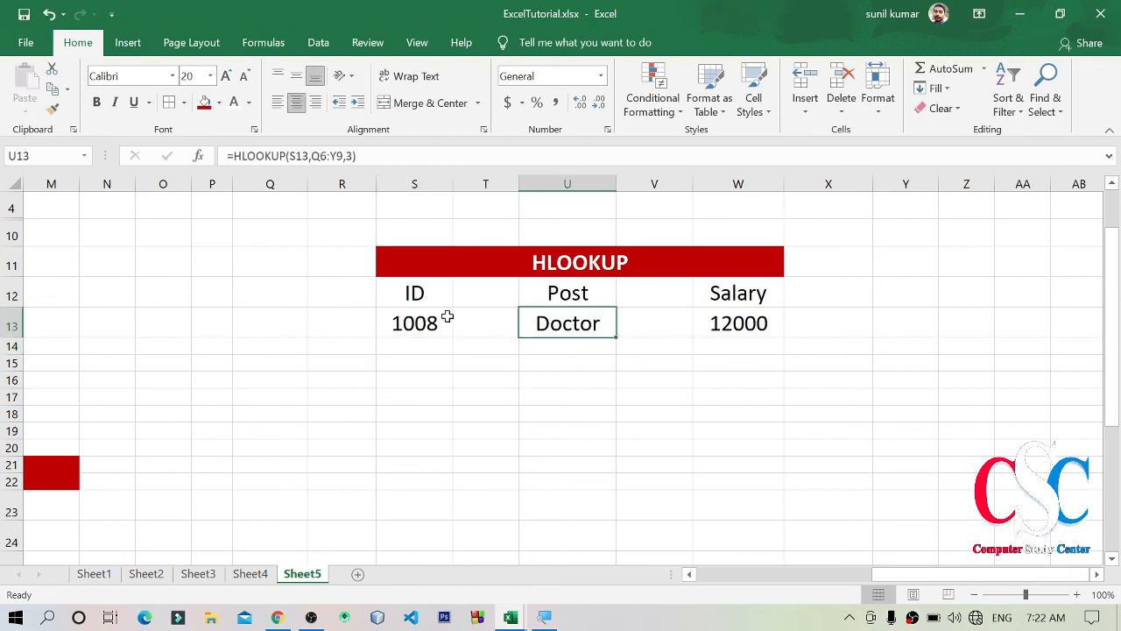
{"action": "left_click", "coordinate": [420, 323]}
{"action": "left_click", "coordinate": [560, 320]}
{"action": "left_click", "coordinate": [715, 322]}
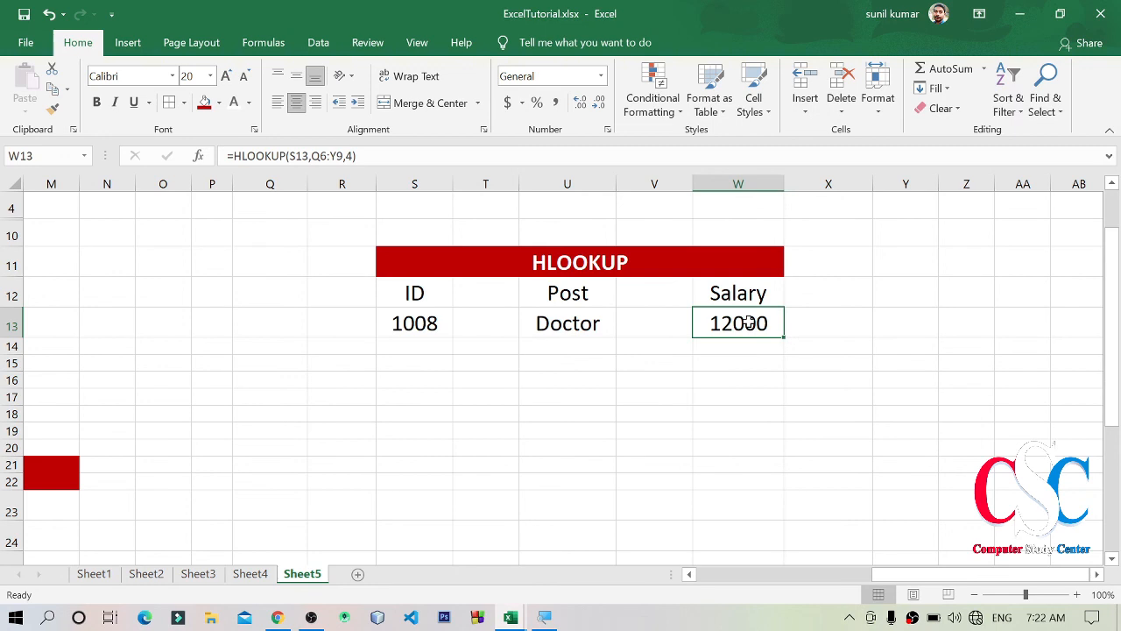